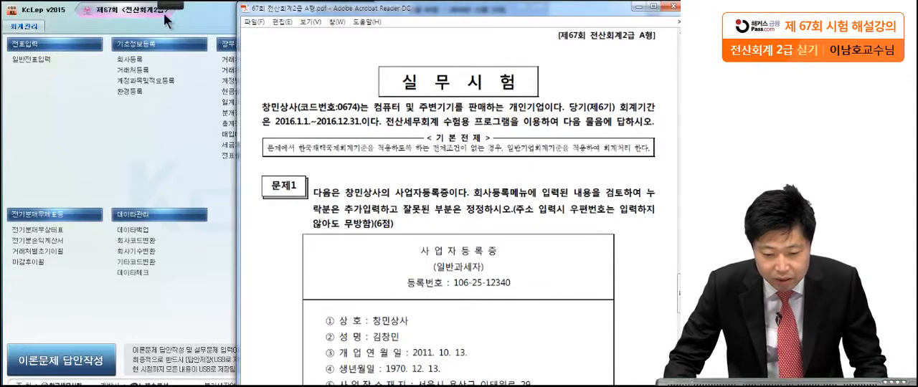
Mark the company name 창민상사 and its business description in the exam introduction.
click(22, 16)
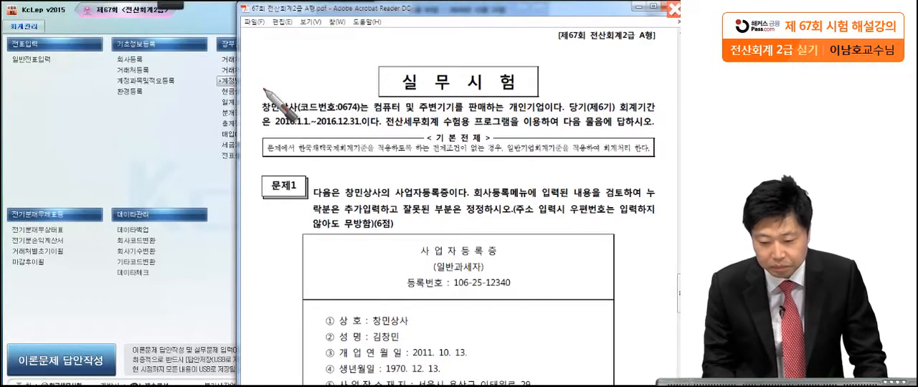
drag(296, 113, 308, 115)
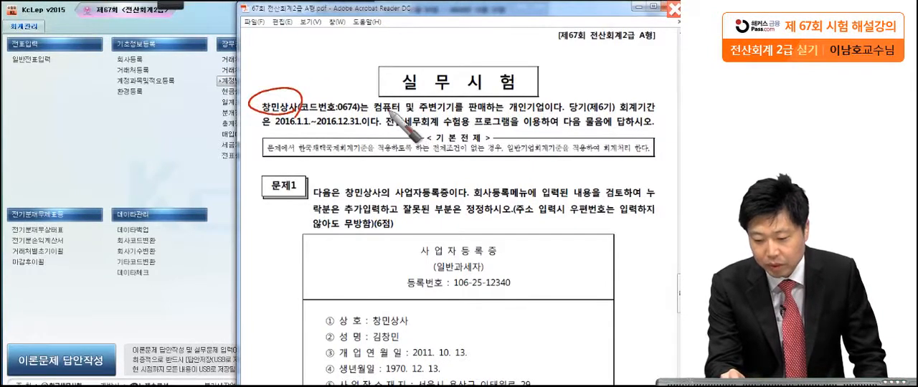
drag(549, 112, 360, 115)
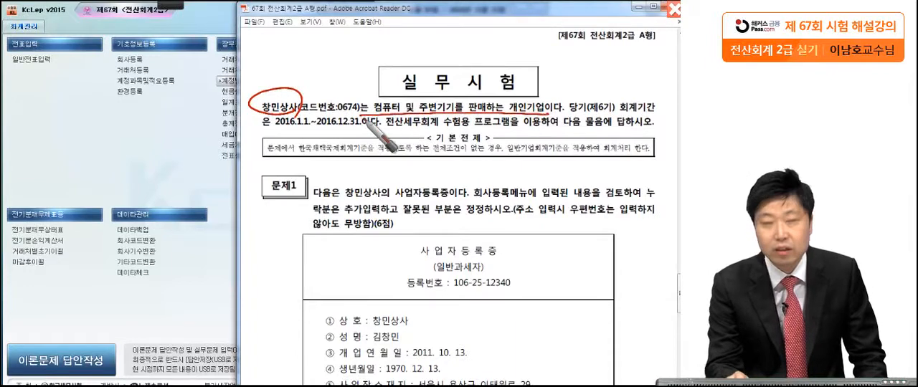
key(Escape)
Bring the 문제1 business registration certificate into view and open the 회사등록 form.
drag(416, 240, 413, 183)
drag(420, 268, 420, 184)
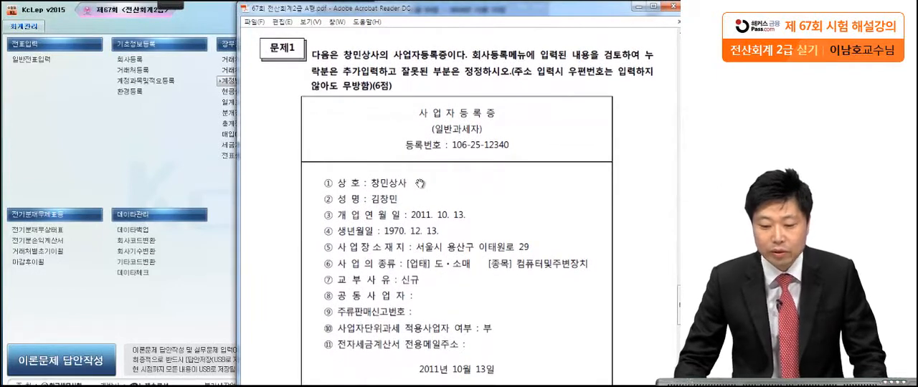
drag(420, 199, 425, 138)
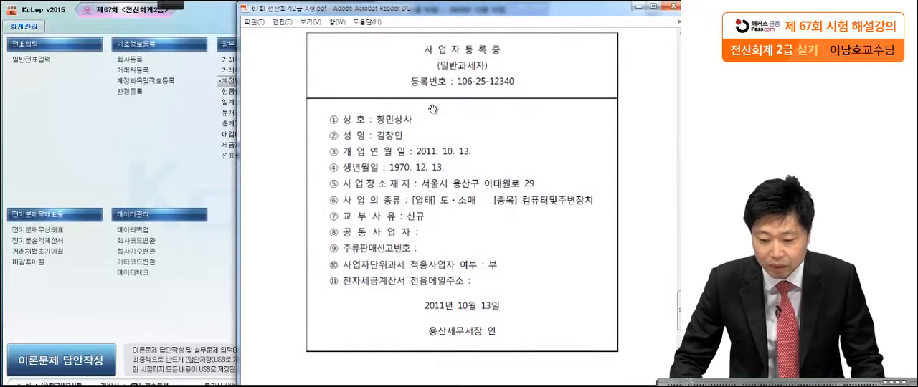
drag(445, 16, 527, 16)
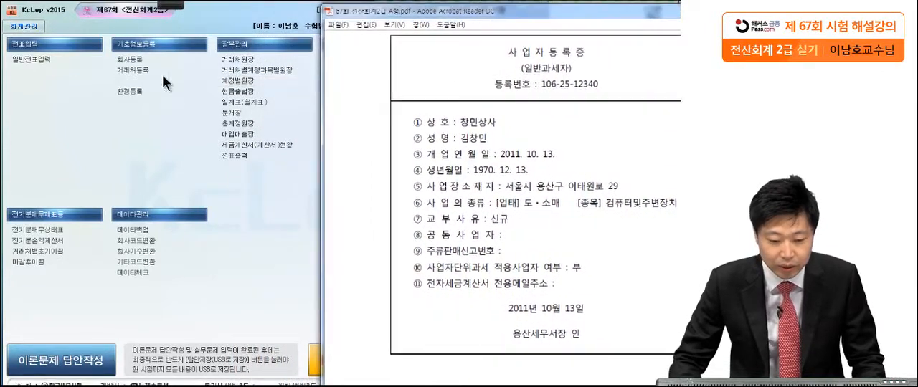
click(75, 120)
click(127, 61)
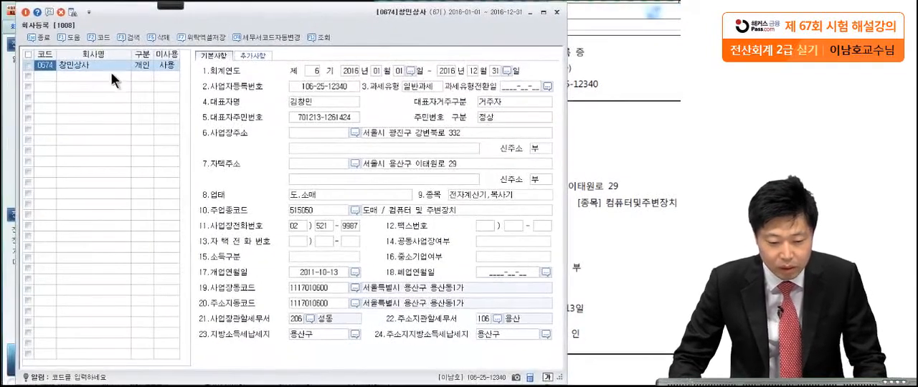
Check the entity type of 창민상사 and arrange the 회사등록 form beside the certificate.
click(74, 66)
click(143, 66)
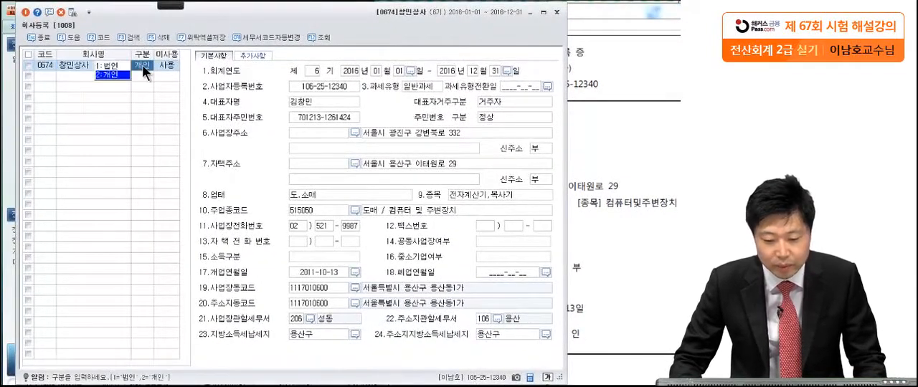
drag(344, 27, 163, 27)
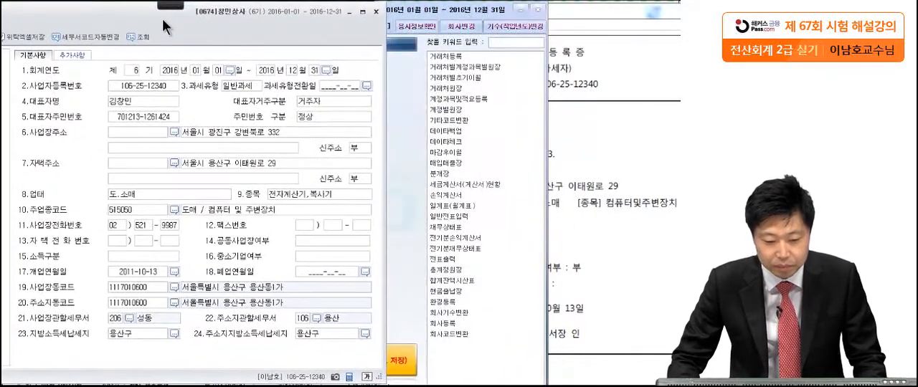
Compare the registration number, representative's name and opening date on the certificate with the 회사등록 form, marking each item.
click(636, 194)
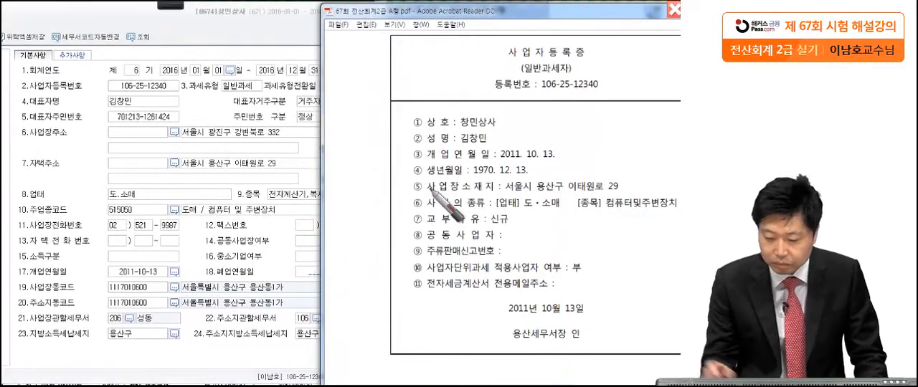
drag(535, 91, 610, 85)
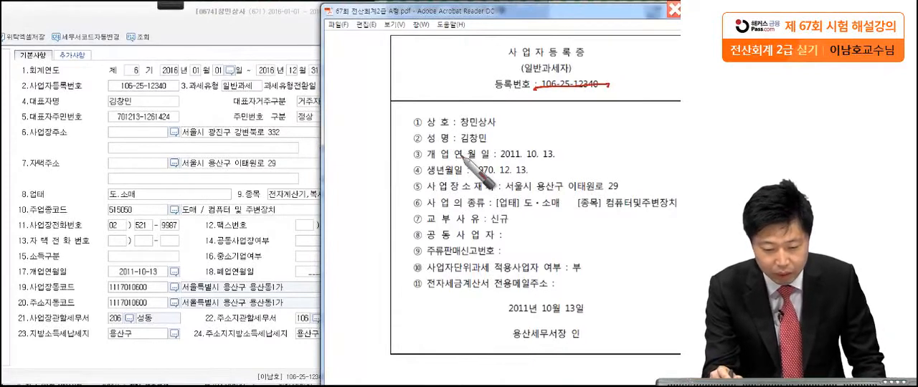
drag(452, 146, 498, 152)
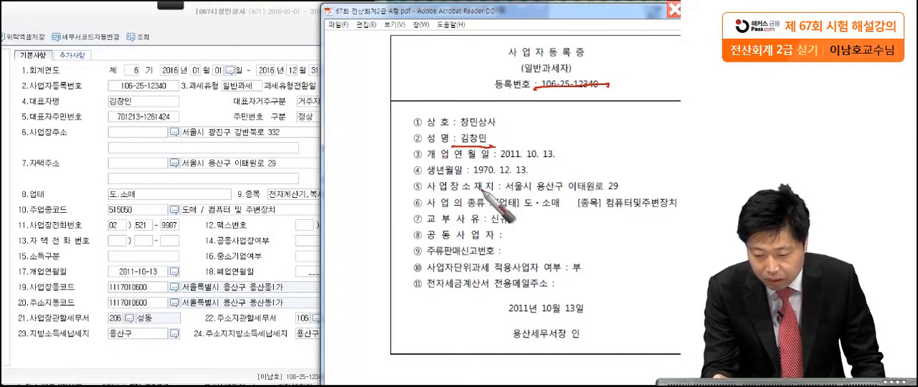
drag(493, 164, 584, 160)
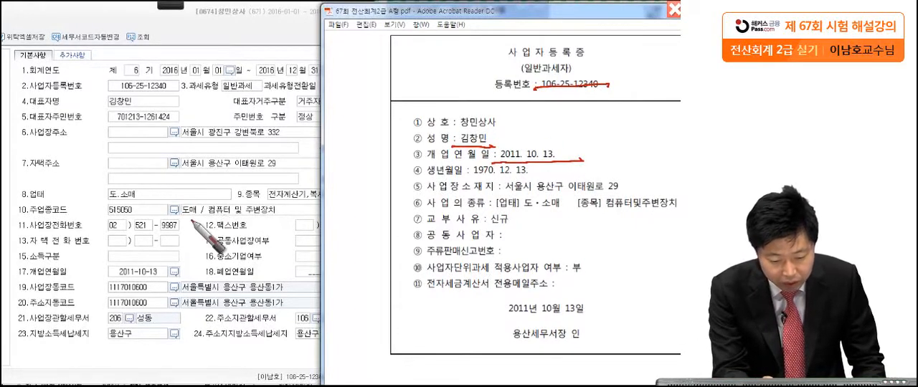
drag(167, 276, 170, 277)
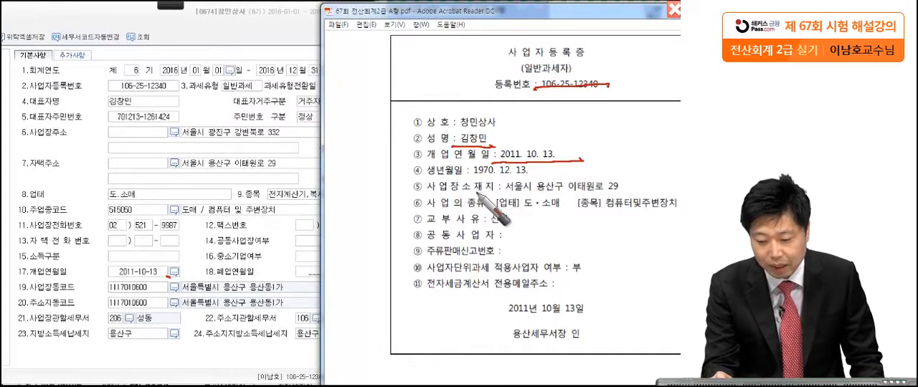
Compare the certificate's business address with the 사업장주소 entry and mark both as a correction point.
drag(503, 196, 640, 194)
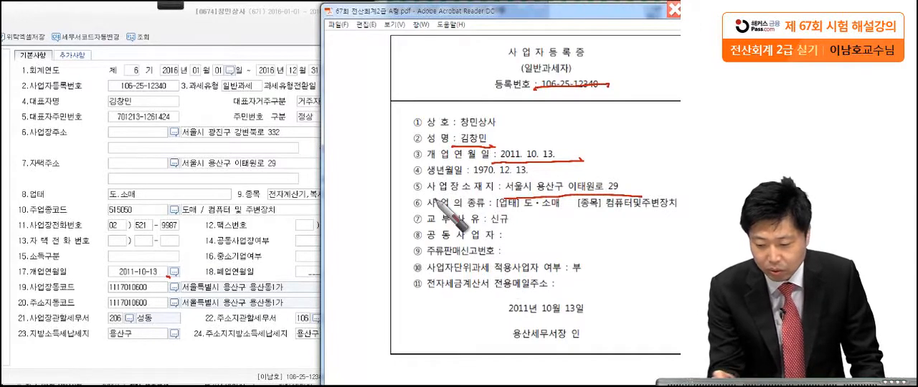
drag(26, 144, 84, 144)
mouse_move(294, 130)
mouse_down()
mouse_move(215, 148)
mouse_move(272, 149)
mouse_up()
mouse_move(400, 196)
mouse_down()
mouse_move(398, 174)
mouse_move(639, 197)
mouse_move(400, 196)
mouse_up()
drag(366, 163, 357, 197)
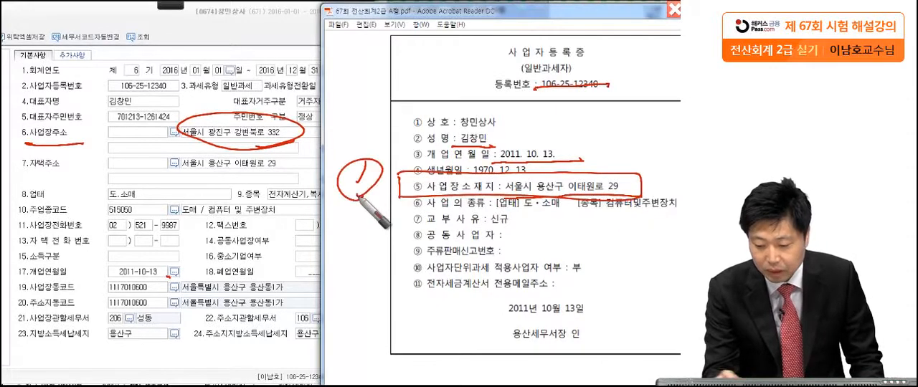
Compare the 업태, 종목 and tax office on the certificate with the form, marking them, and clear the annotations.
click(146, 203)
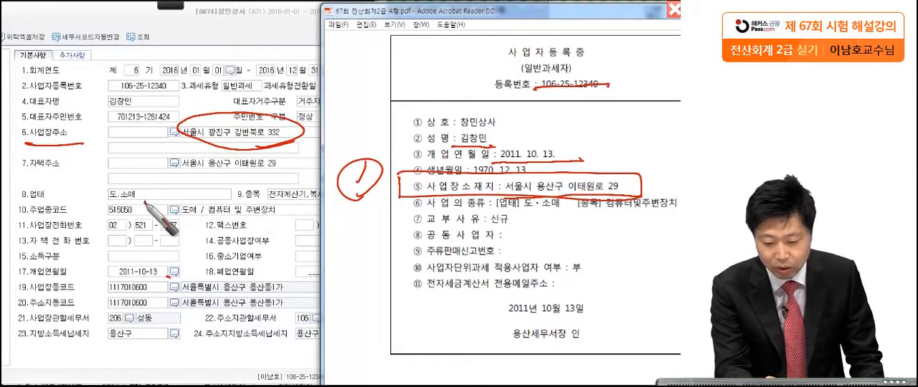
drag(607, 210, 676, 210)
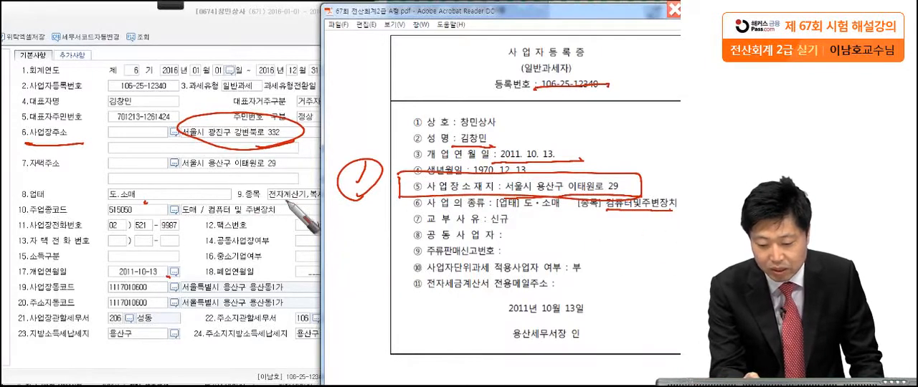
drag(272, 204, 320, 202)
mouse_move(572, 215)
mouse_down()
mouse_move(675, 203)
mouse_move(572, 216)
mouse_up()
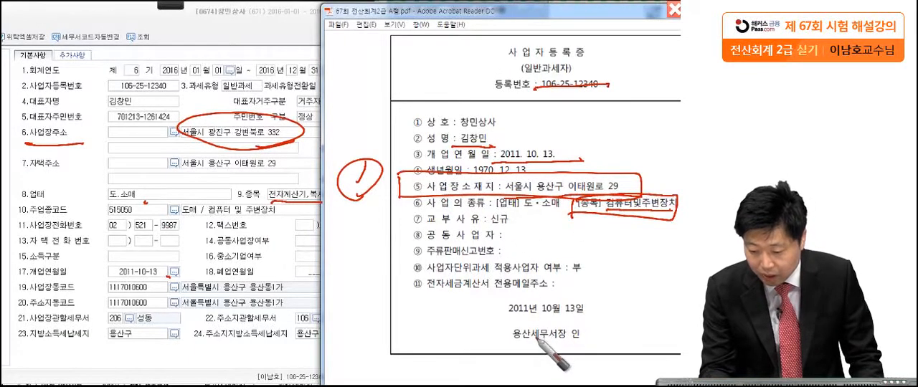
drag(535, 321, 518, 332)
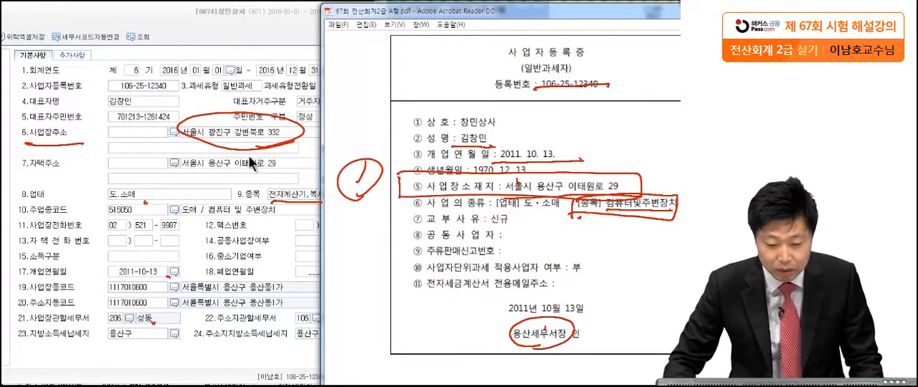
key(Escape)
Replace the 사업장주소 entry with the business address given on the certificate.
click(230, 127)
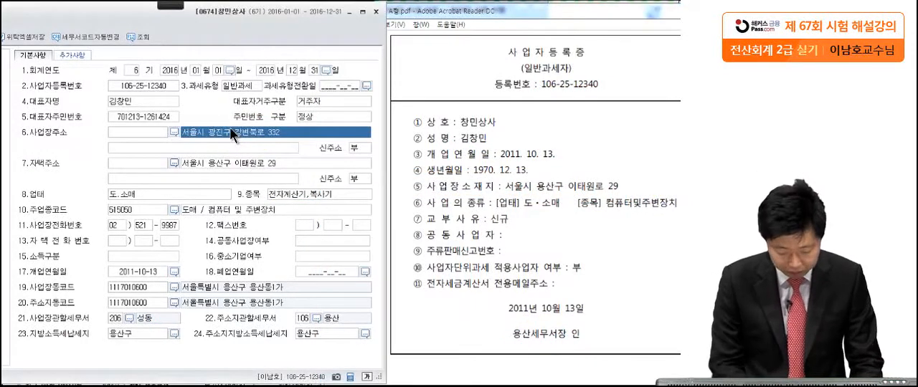
text(서울시 용산구 이)
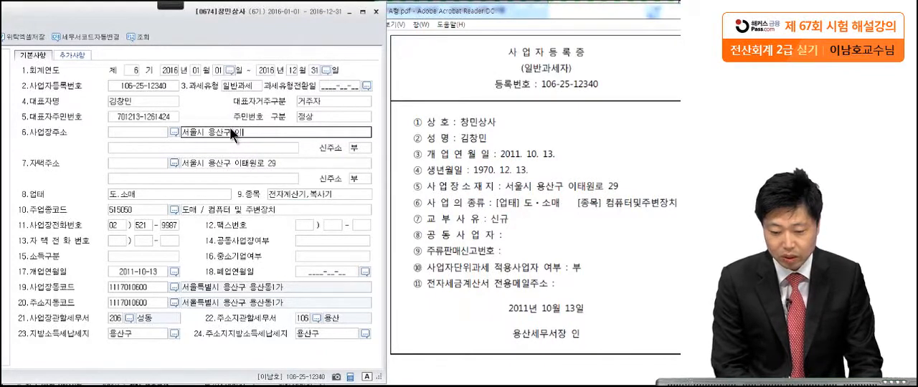
text(태원로 )
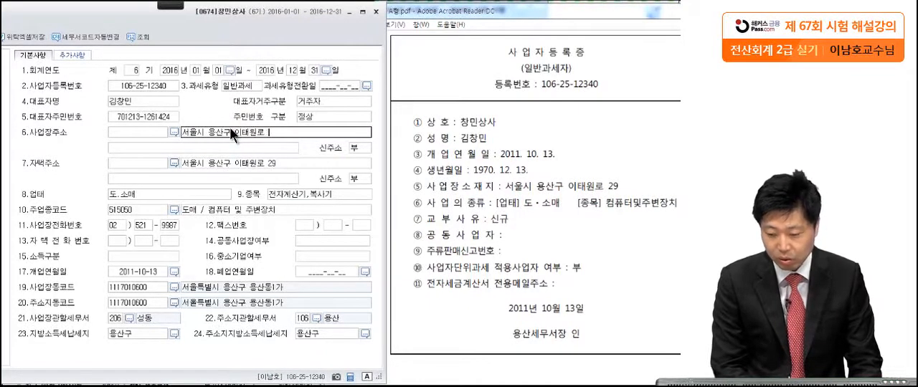
text(29)
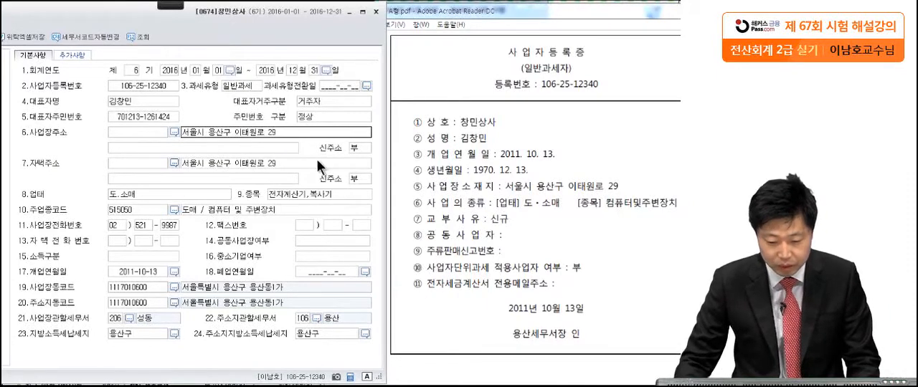
Set the company's 종목 to 컴퓨터및주변장치.
click(301, 195)
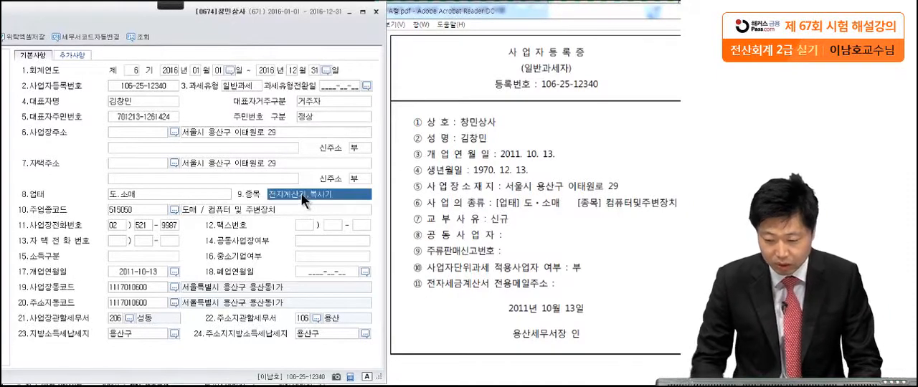
text(ㅋ)
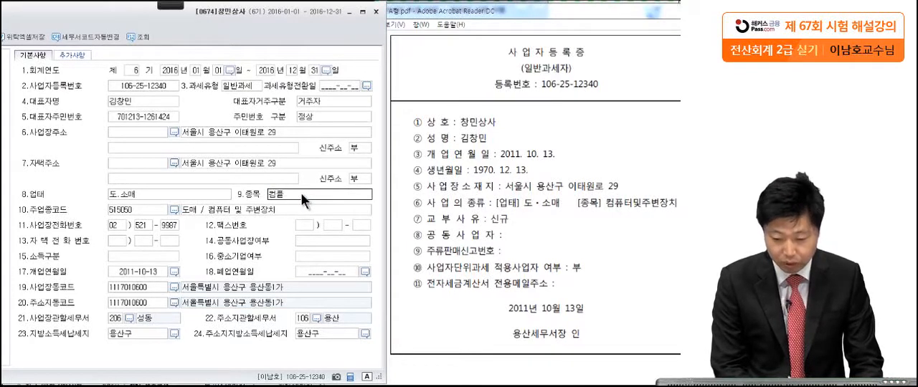
text(퓨터및주변장치)
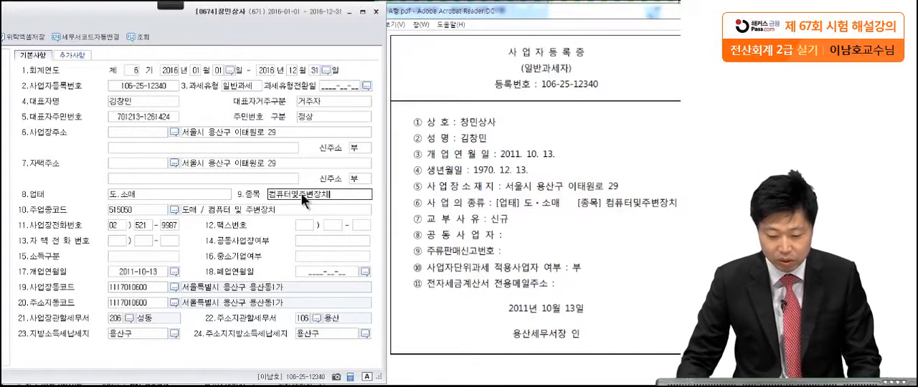
Set the 사업장관할세무서 to 106 용산 and close the 회사등록 form.
click(129, 319)
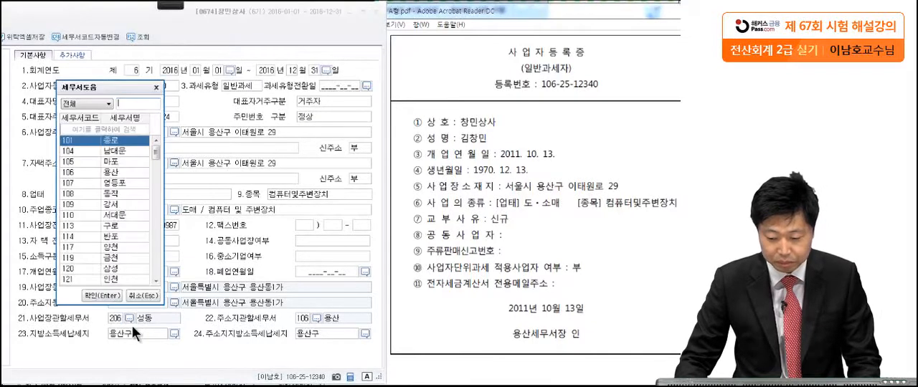
click(114, 174)
double_click(121, 176)
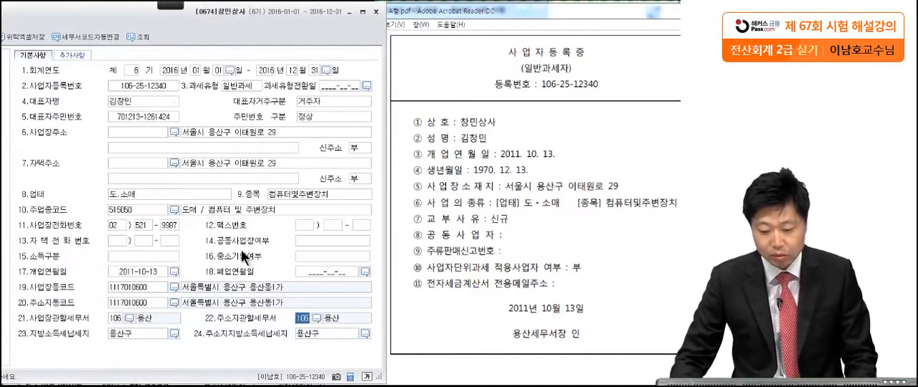
drag(282, 28, 435, 27)
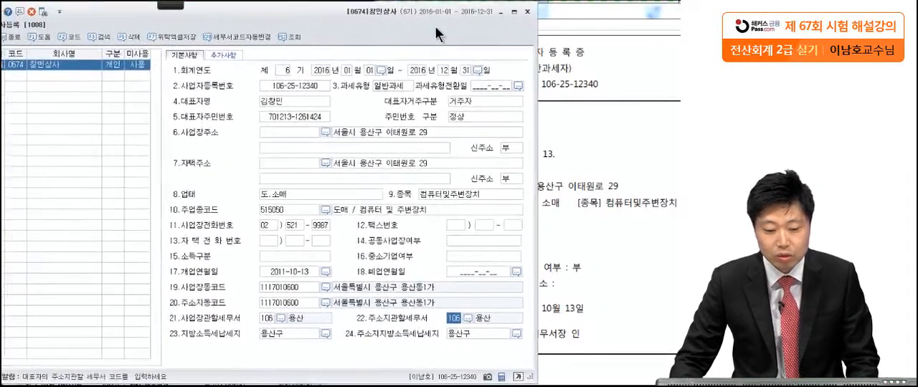
click(531, 14)
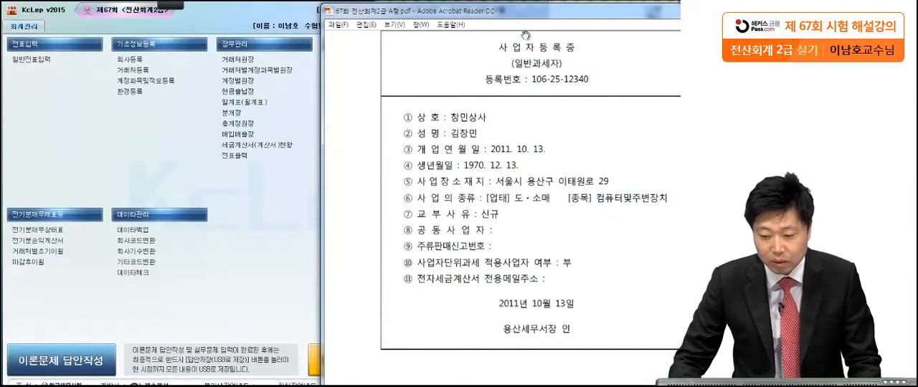
Bring the 문제2 prior-period balance sheet into view in the exam PDF.
drag(528, 19, 439, 17)
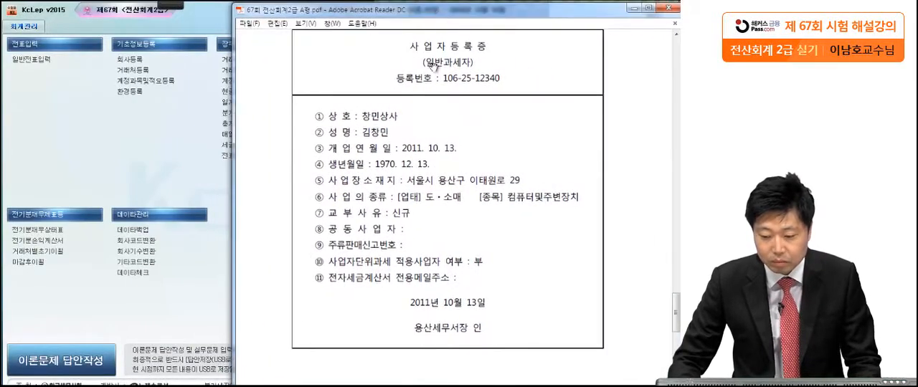
scroll(429, 134, down, 15)
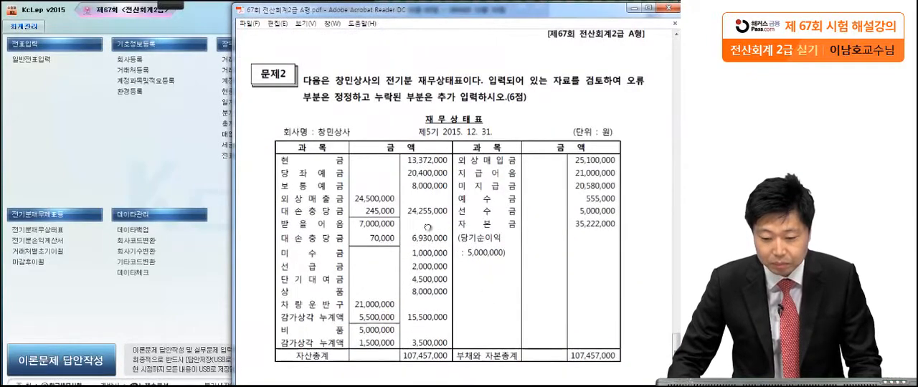
scroll(359, 179, up, 1)
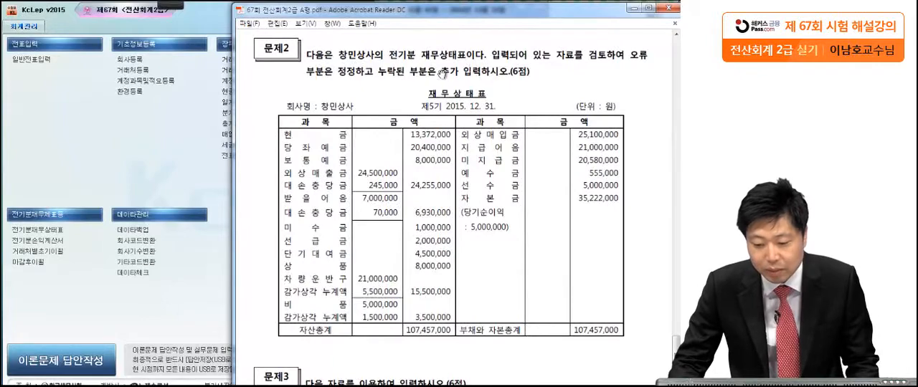
drag(474, 188, 476, 132)
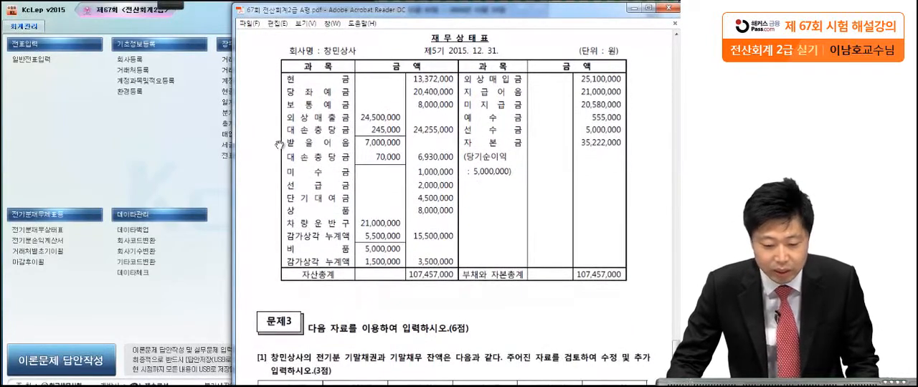
Open the 전기분재무상태표 form and bring the exam PDF's balance sheet up beside it.
click(50, 229)
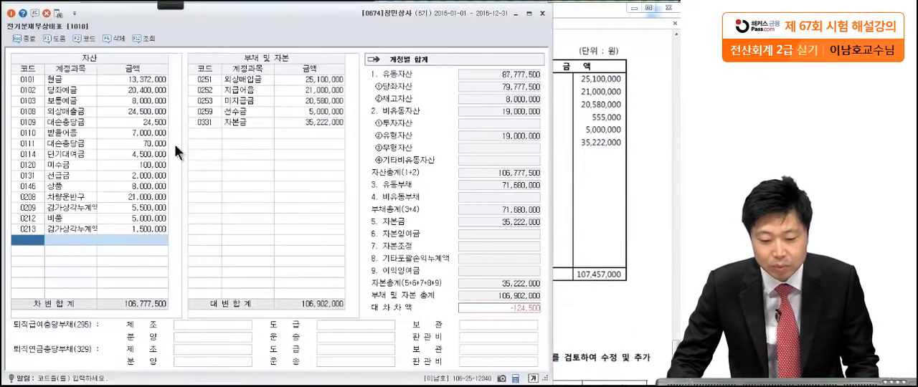
click(573, 52)
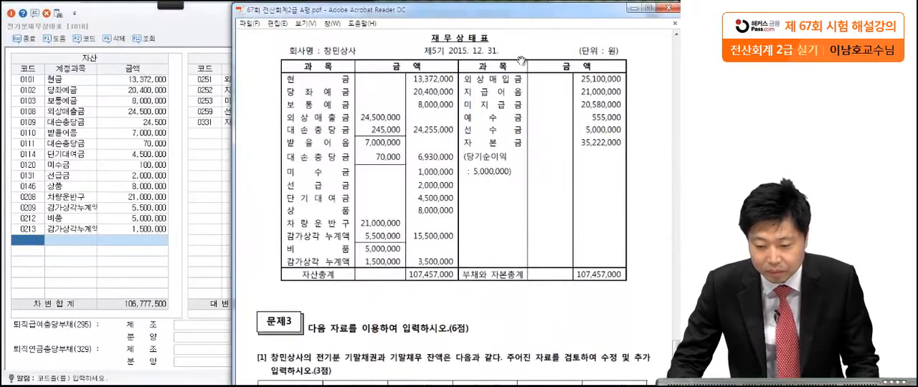
click(176, 4)
click(16, 16)
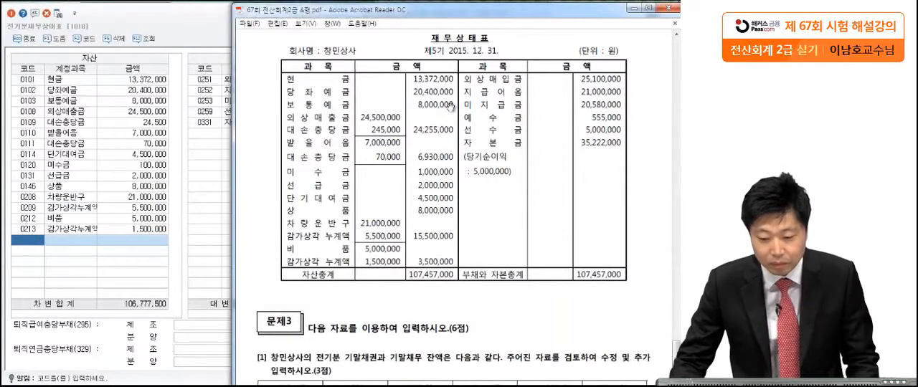
Check each asset amount in the form against the exam's balance sheet, marking the rows for 외상매출금's 대손충당금 and for 미수금.
drag(454, 81, 457, 84)
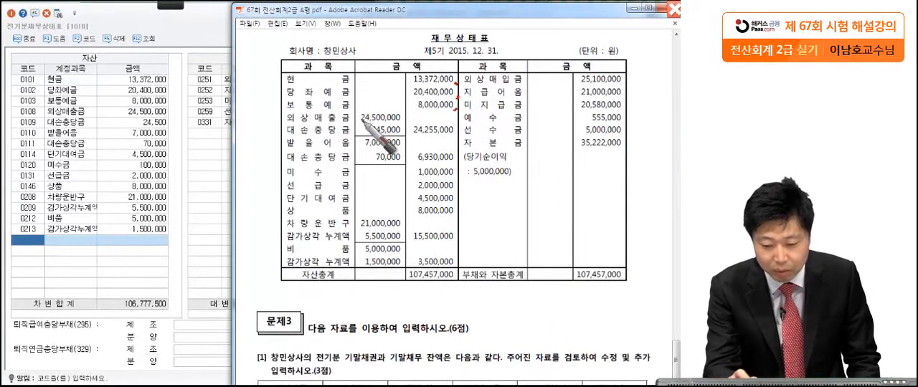
drag(285, 124, 288, 126)
drag(407, 122, 410, 124)
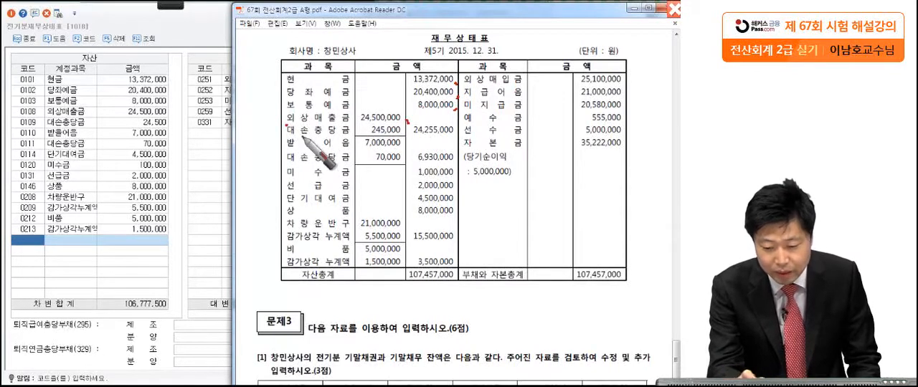
mouse_move(410, 131)
mouse_down()
mouse_move(281, 132)
mouse_move(402, 125)
mouse_move(406, 137)
mouse_up()
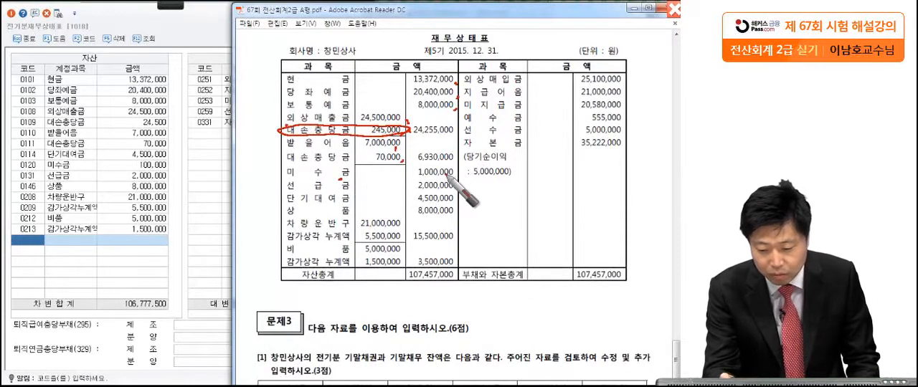
mouse_move(463, 176)
mouse_down()
mouse_move(290, 183)
mouse_move(465, 177)
mouse_up()
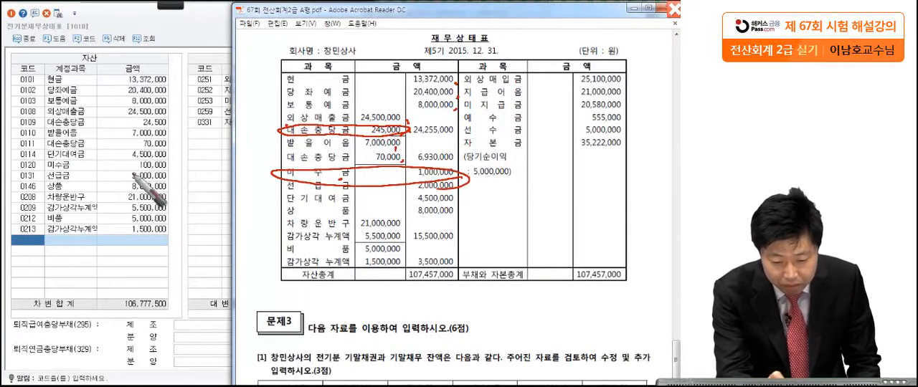
click(169, 169)
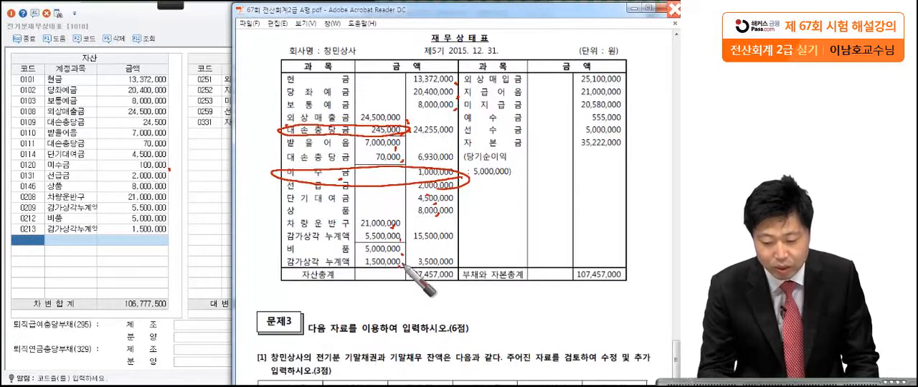
drag(258, 122, 277, 116)
drag(255, 159, 269, 157)
mouse_move(279, 156)
mouse_down()
mouse_move(247, 162)
mouse_move(251, 191)
mouse_up()
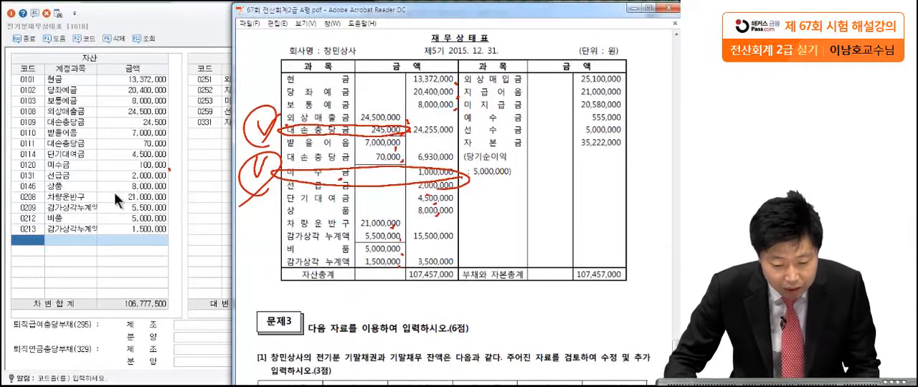
key(Escape)
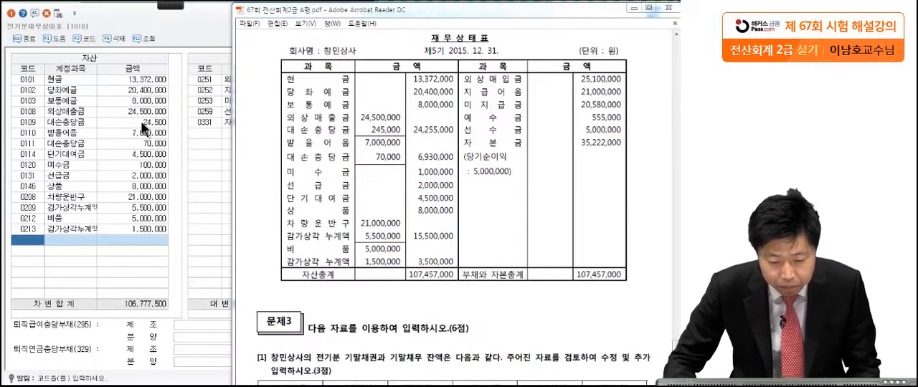
Set the 0109 대손충당금 amount in the asset list to 245,000.
click(160, 125)
text(2)
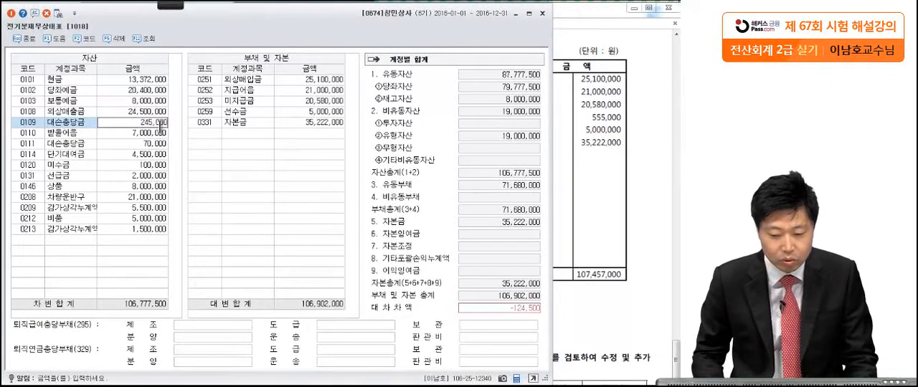
key(Return)
Set the 0120 미수금 amount in the asset list to 1,000,000.
click(583, 195)
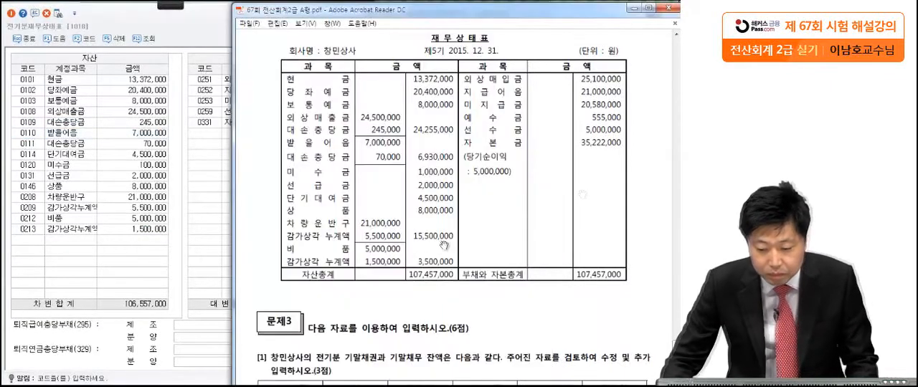
click(150, 168)
key(BackSpace)
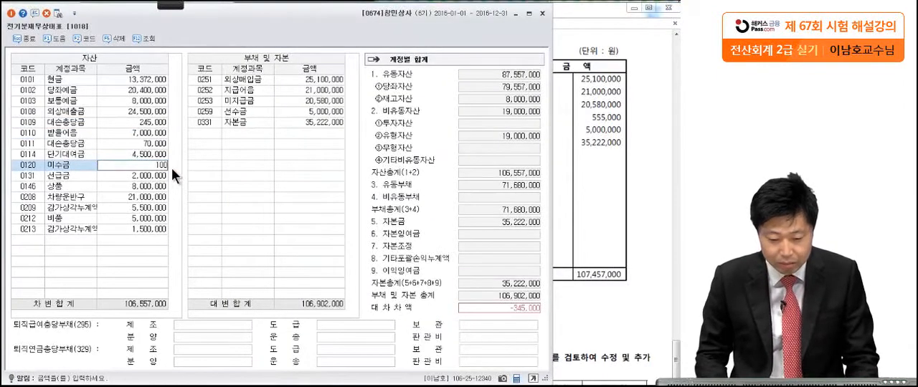
text(1,000,000)
key(Return)
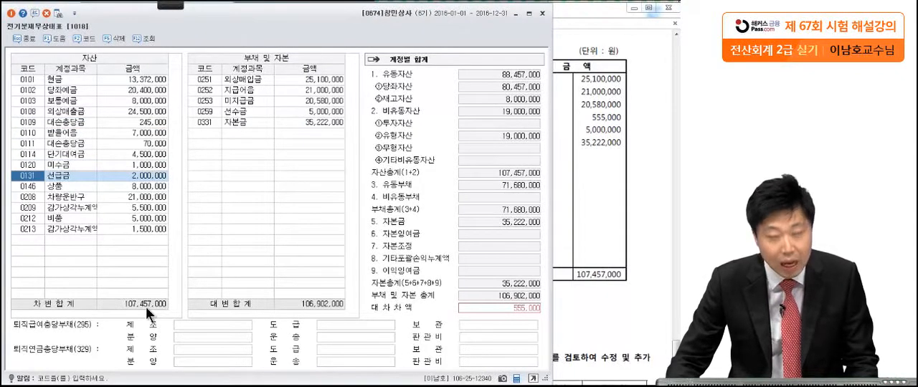
Compare the form's 부채 및 자본 accounts and amounts with those on the exam's balance sheet.
click(568, 200)
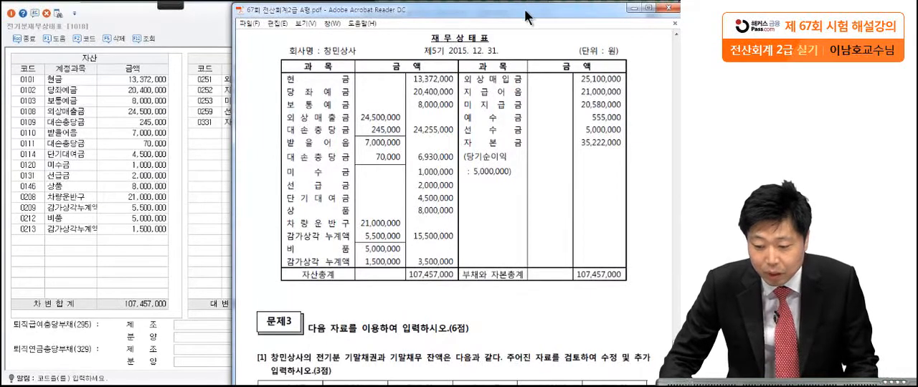
drag(525, 17, 588, 16)
click(243, 122)
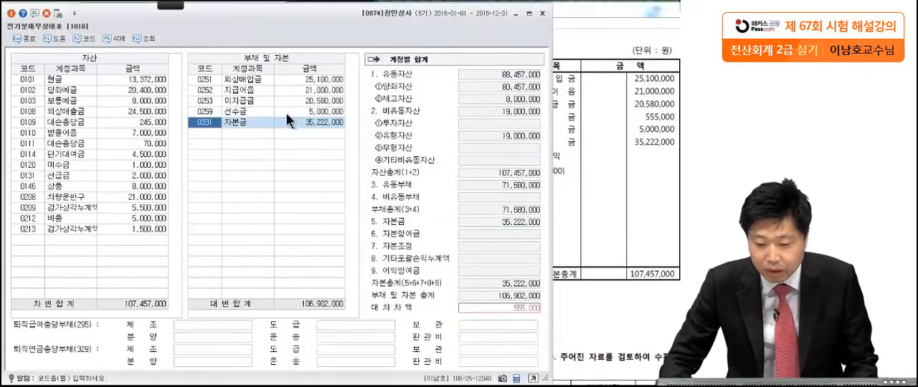
click(326, 81)
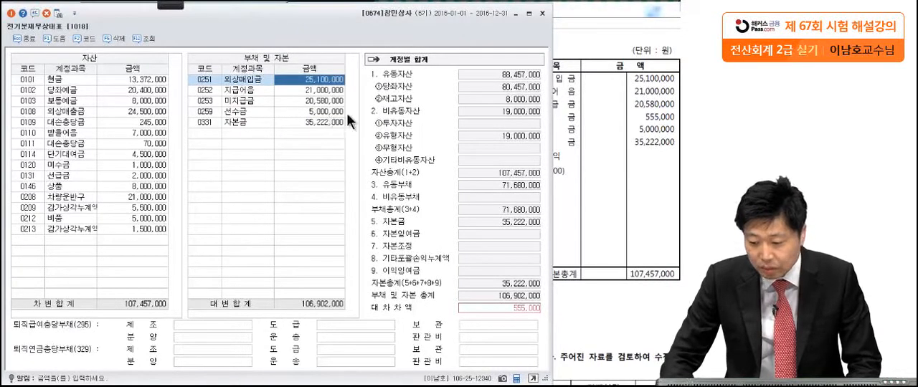
click(581, 131)
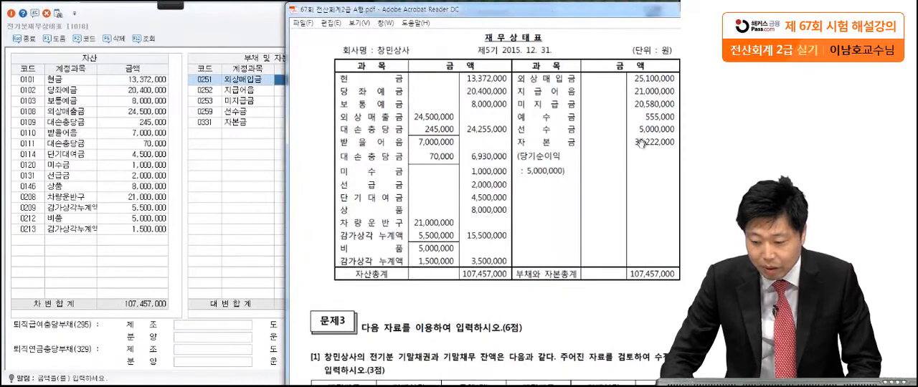
click(263, 166)
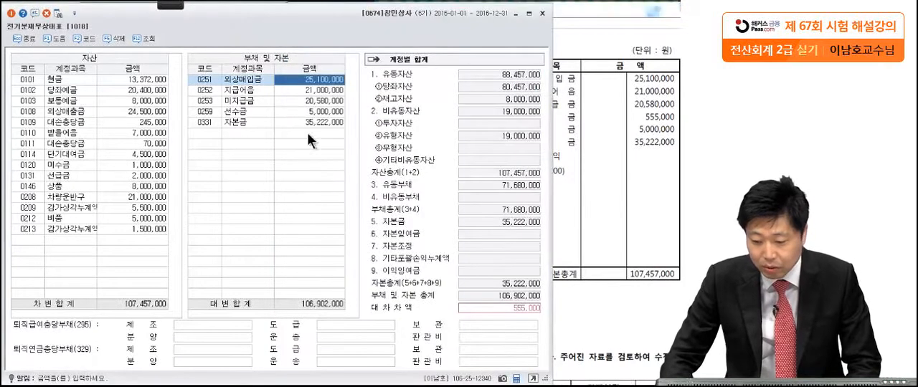
click(650, 153)
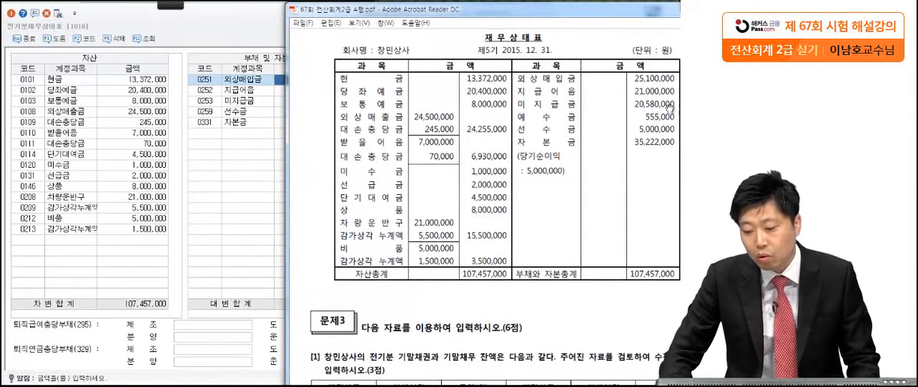
Add account 0254 예수금 with an amount of 555,000 to the 부채 및 자본 list.
click(210, 130)
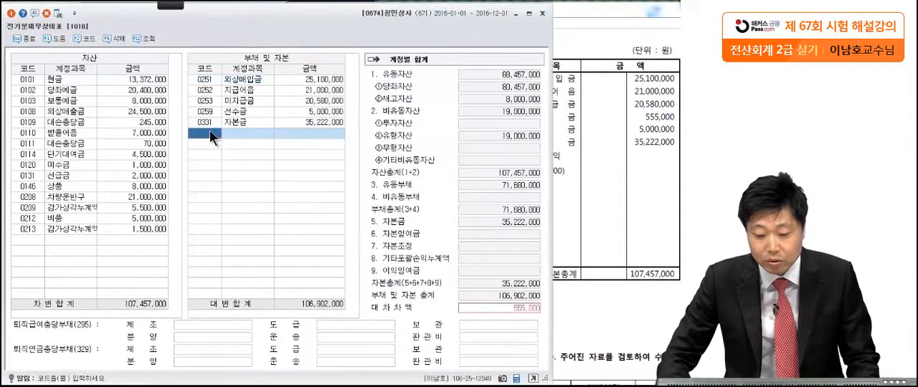
key(F2)
text(예수)
key(Return)
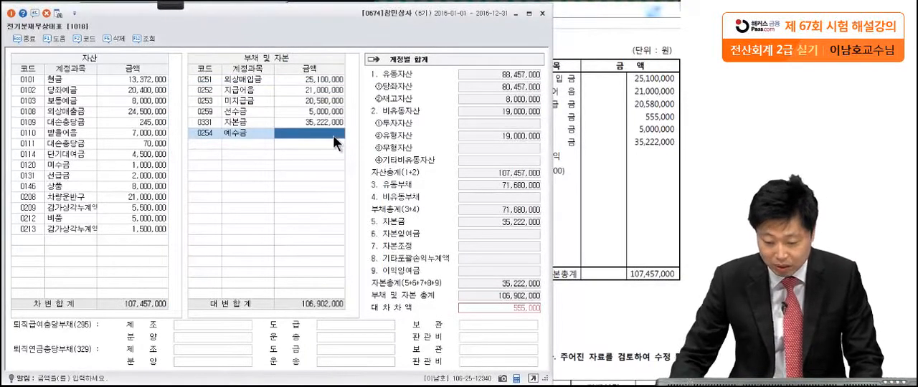
text(55)
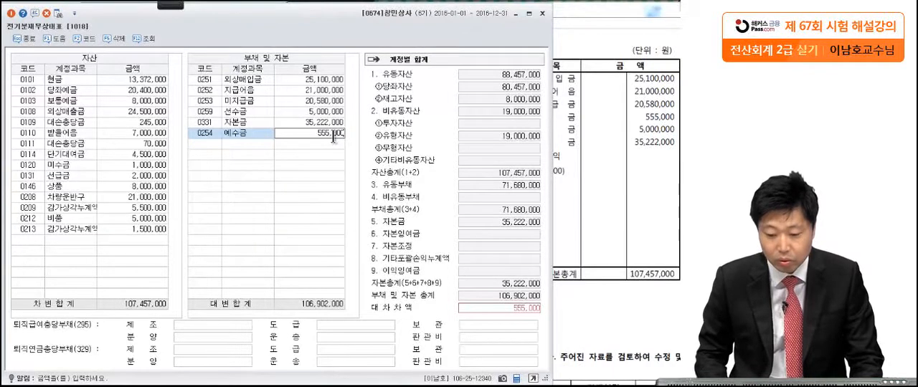
text(5,000)
key(Return)
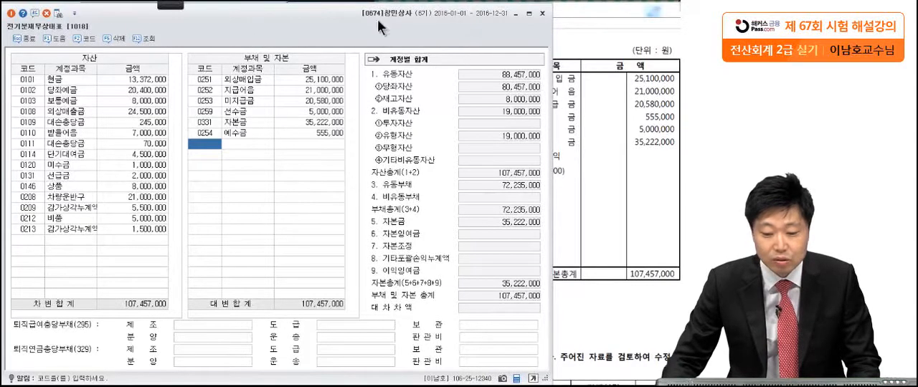
Close the 전기분재무상태표 form and bring the 문제3 tables into view in the exam PDF.
click(543, 13)
drag(532, 8, 511, 8)
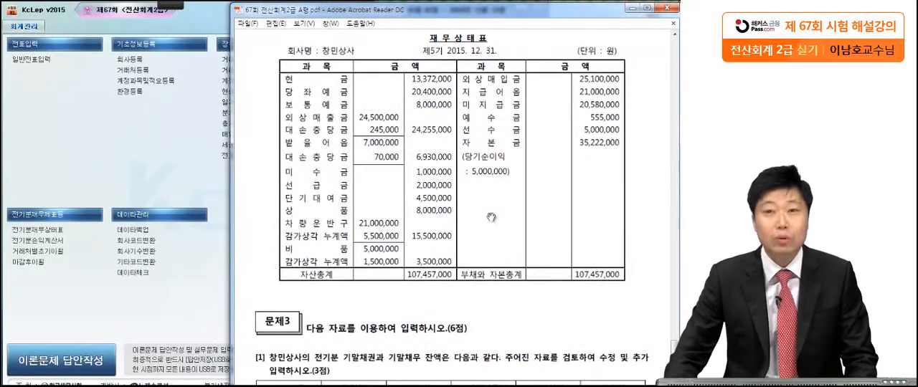
scroll(477, 277, down, 5)
scroll(468, 200, down, 2)
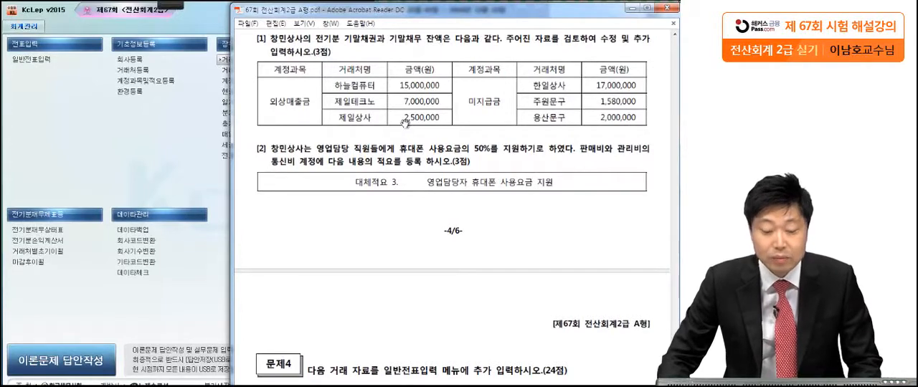
Open the 거래처별초기이월 form and arrange it beside the exam PDF so the 외상매출금 customer balances can be compared.
click(66, 253)
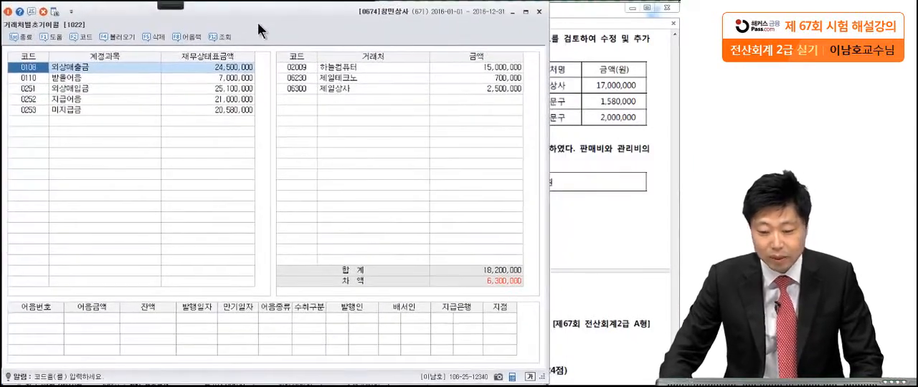
click(558, 107)
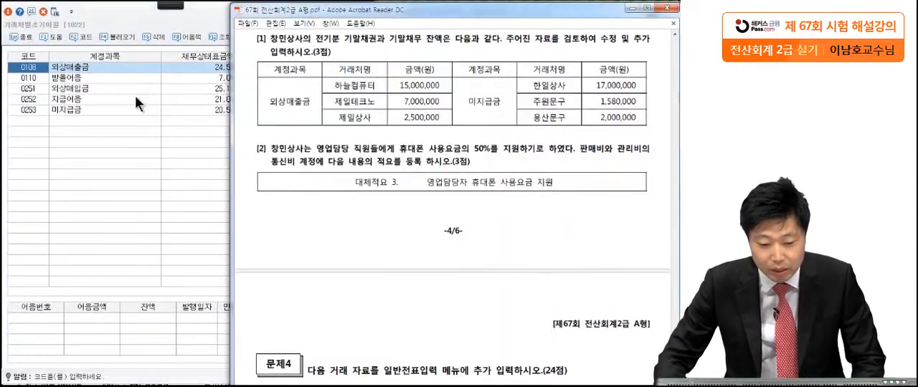
click(188, 115)
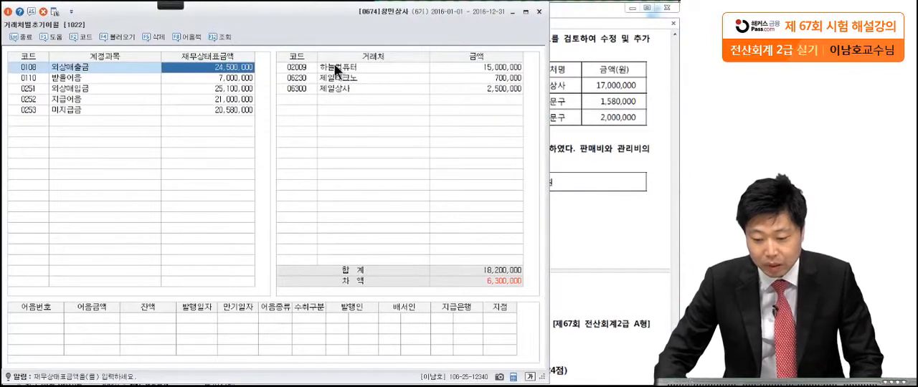
click(615, 71)
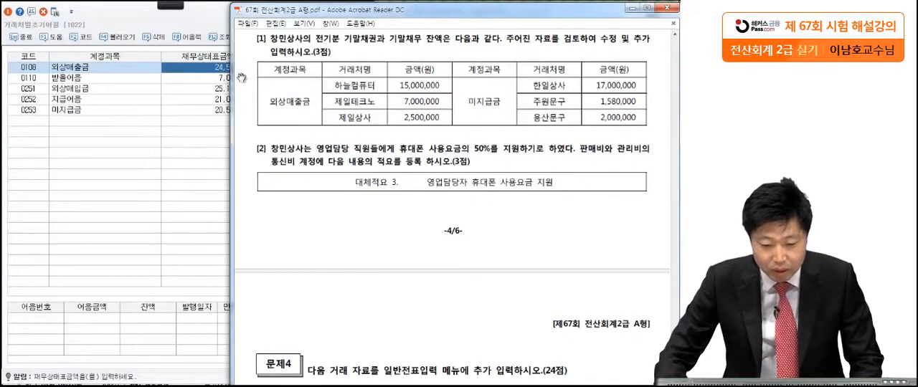
drag(374, 9, 536, 13)
click(316, 30)
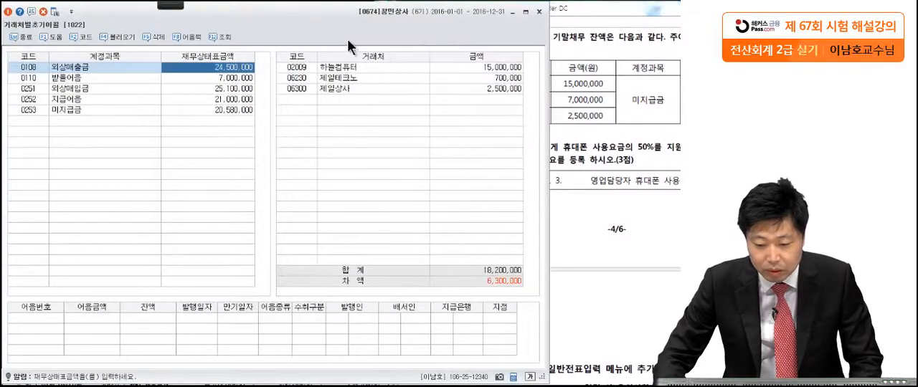
drag(341, 40, 95, 48)
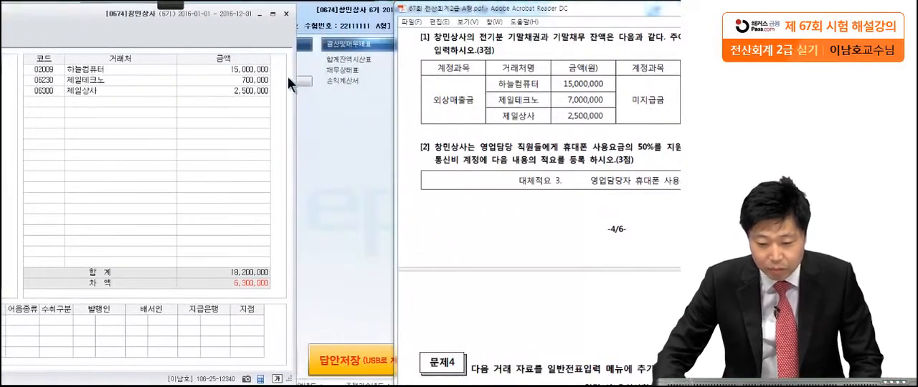
Set 제일테크노's opening balance under 외상매출금 to 7,000,000.
click(245, 80)
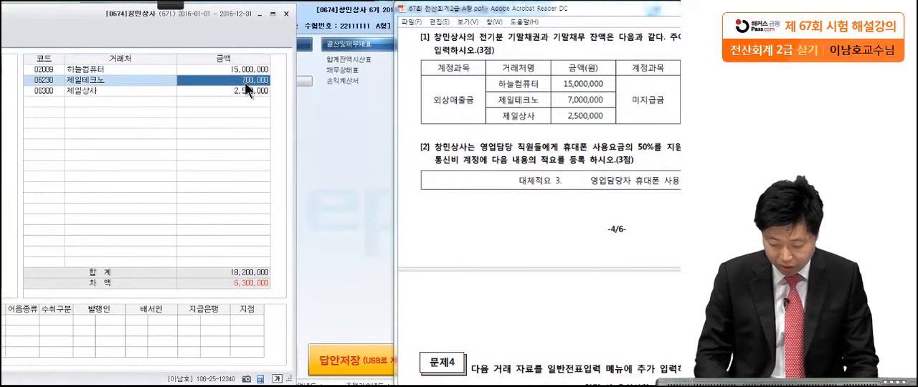
text(700)
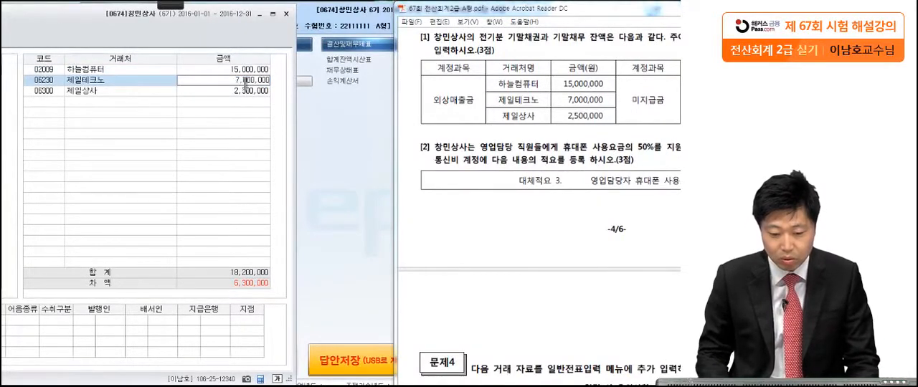
key(Return)
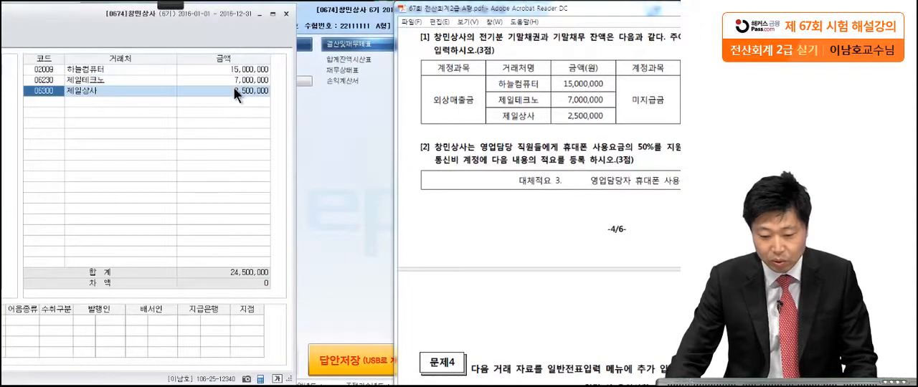
Show the customer balances for 미지급금 and arrange the form beside the exam PDF's 미지급금 table for comparison.
click(234, 90)
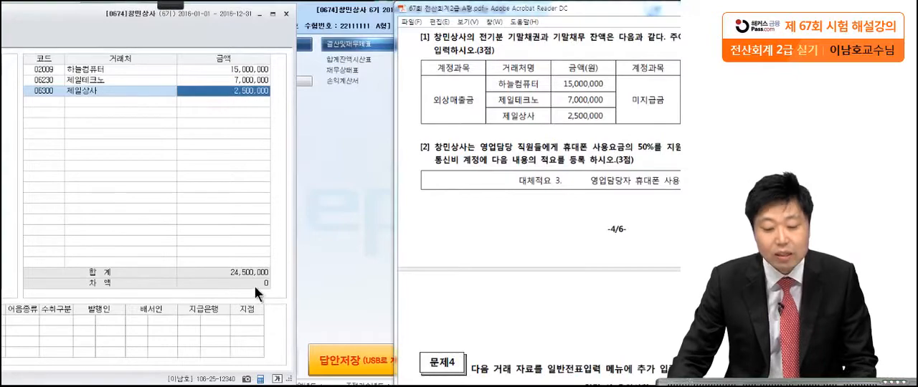
drag(555, 13, 384, 13)
drag(100, 22, 365, 22)
click(107, 112)
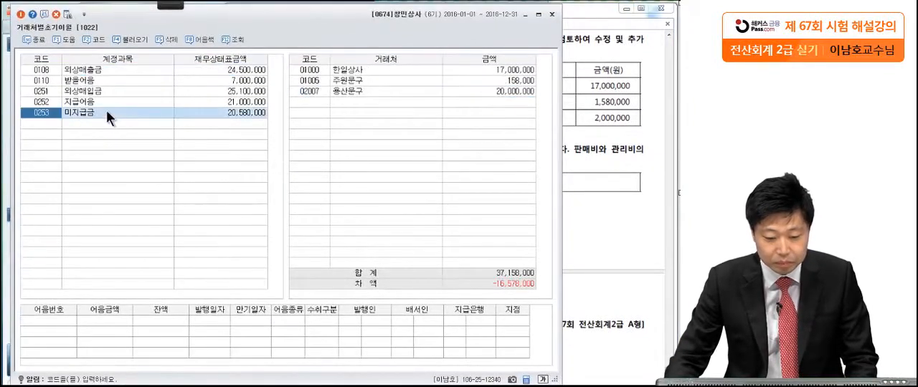
drag(378, 24, 102, 25)
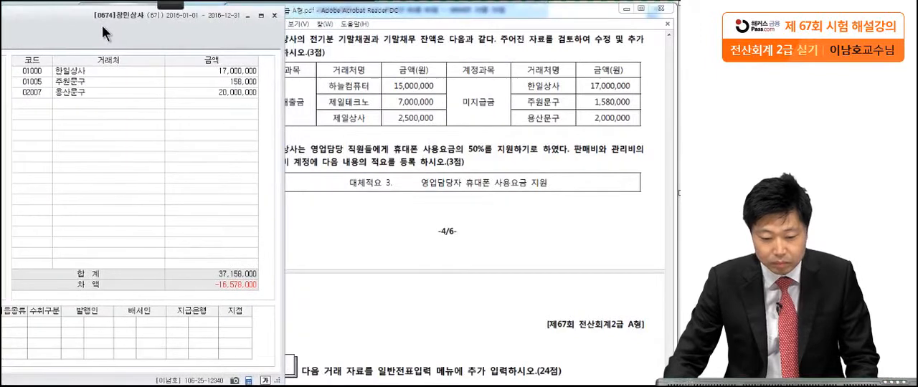
Set 주원문구's opening balance under 미지급금 to 1,580,000.
click(210, 70)
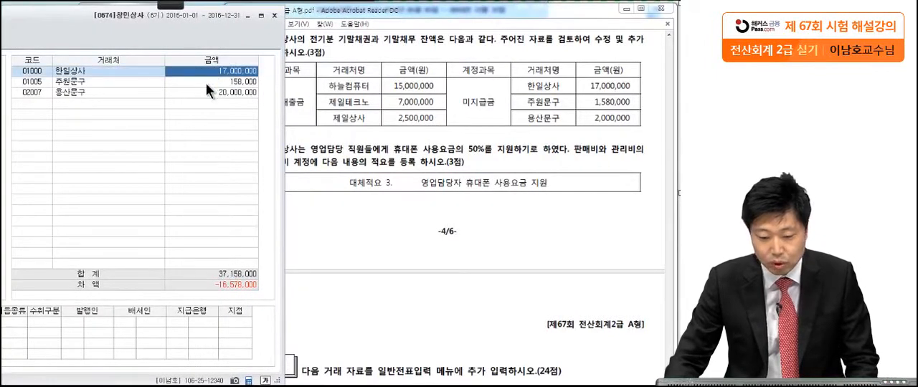
click(206, 83)
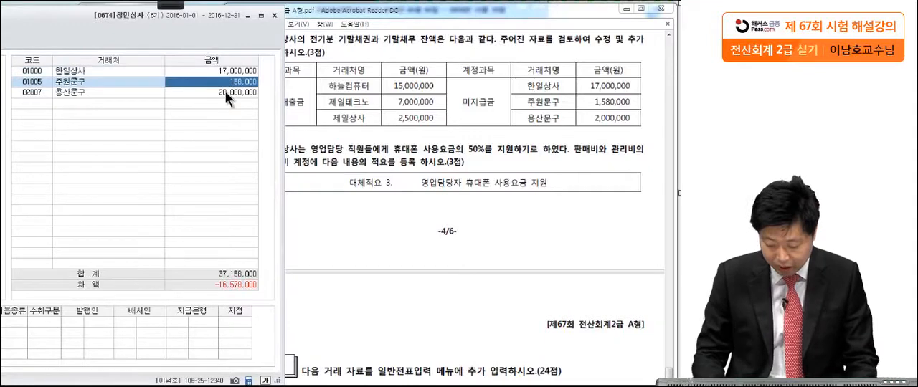
text(1,58)
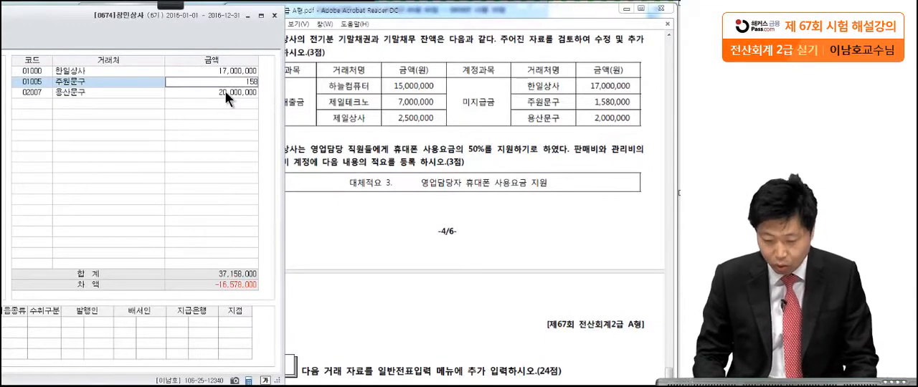
text(0,000)
key(Return)
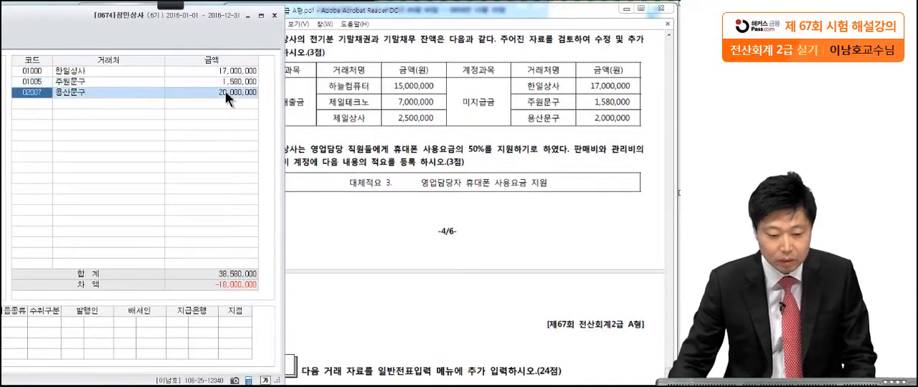
Set 용산문구's opening balance under 미지급금 to 2,000,000.
click(229, 95)
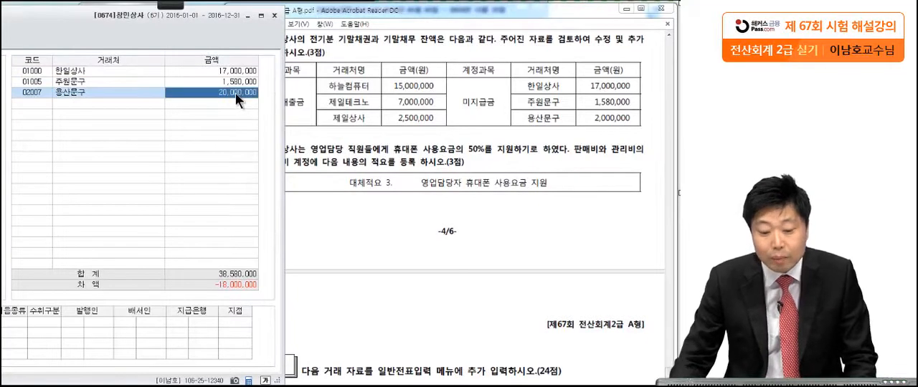
text(2,00)
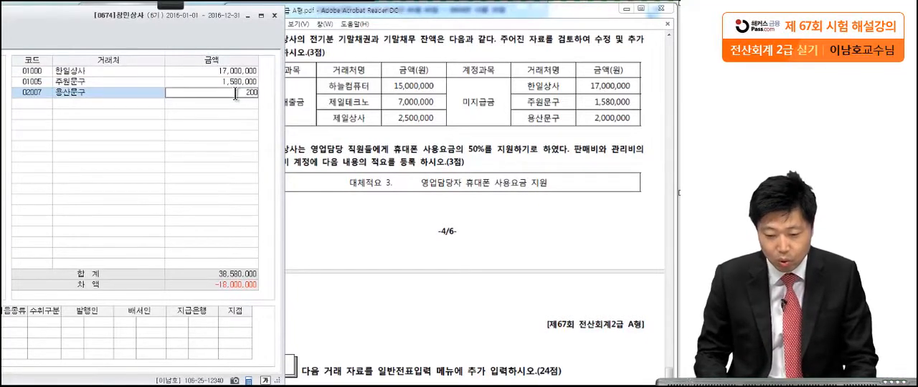
text(0,000)
key(Return)
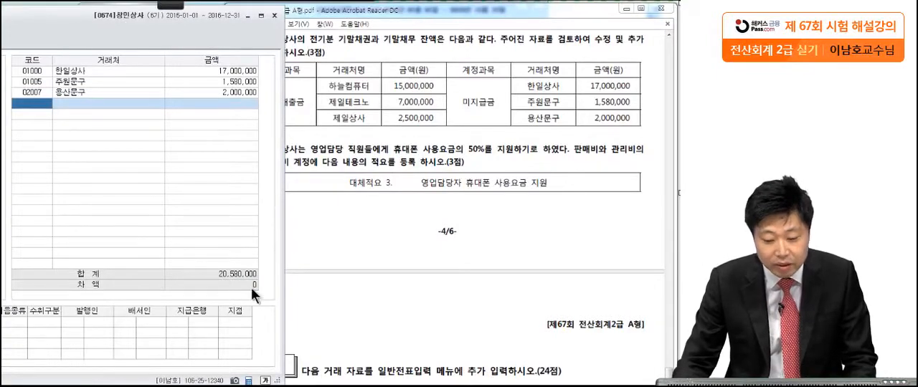
Close the 거래처별초기이월 form and bring 문제3 question [2] into view in the exam PDF.
drag(170, 25, 446, 29)
click(545, 16)
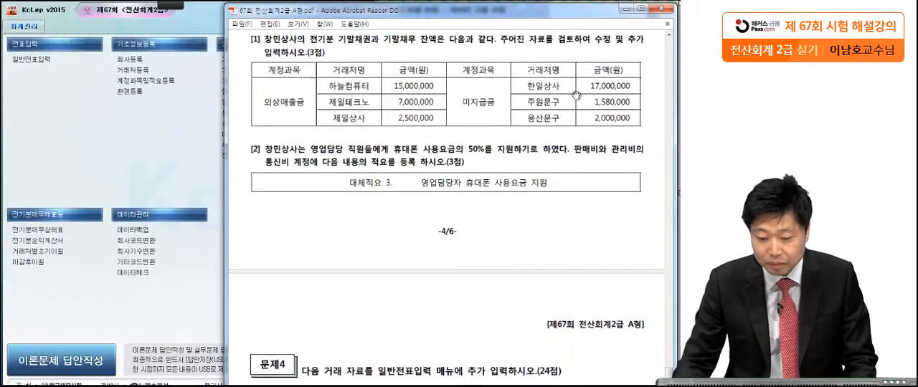
drag(534, 236, 536, 128)
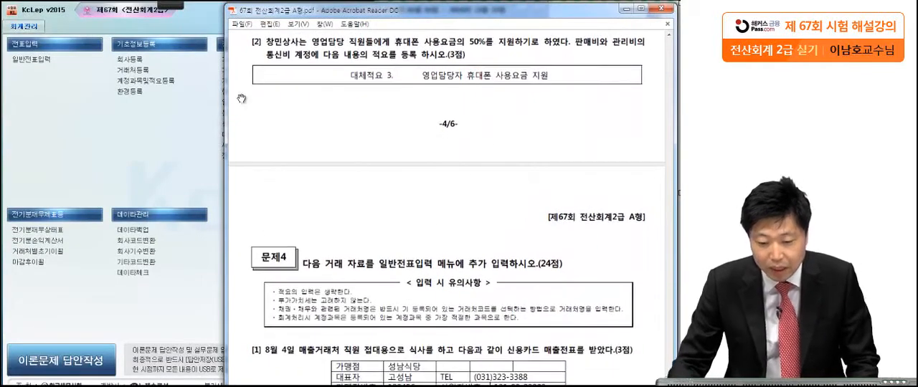
Mark up question [2] with the Pen tool, underlining 판매비와 관리비의, circling 통신비 계정 and underlining the 대체적요 3 line.
mouse_move(170, 4)
click(19, 18)
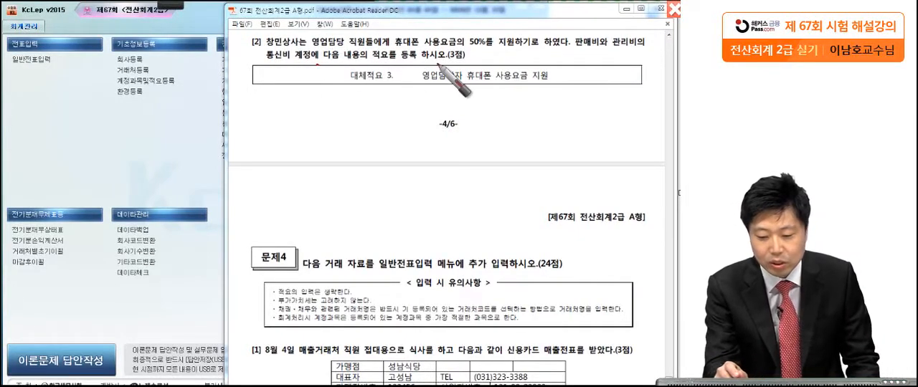
drag(475, 61, 475, 66)
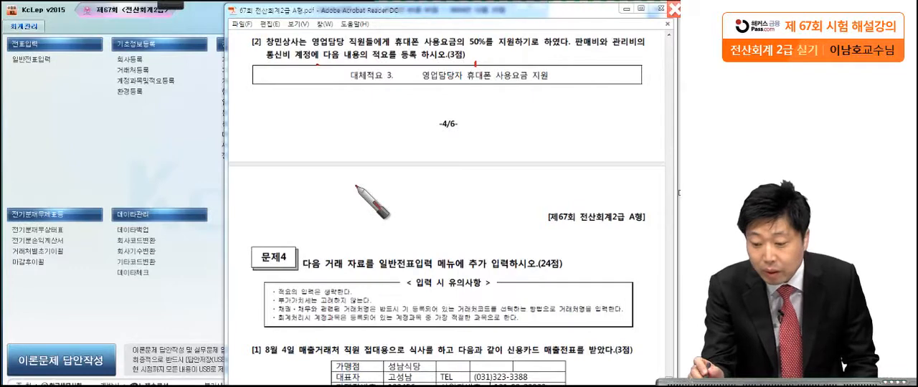
drag(567, 49, 644, 46)
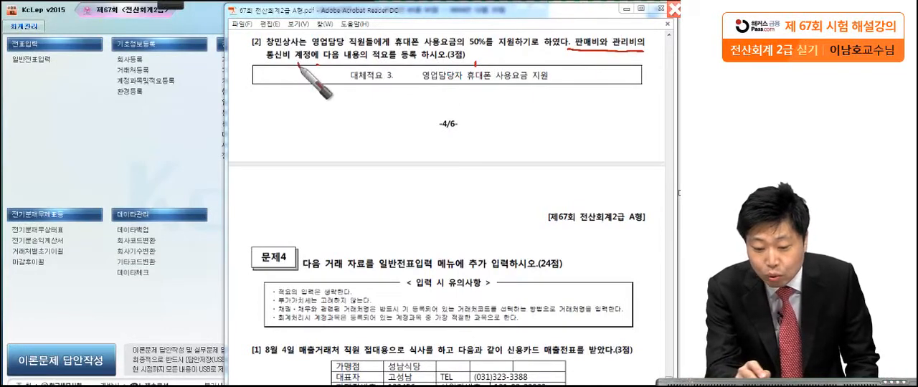
drag(298, 65, 279, 76)
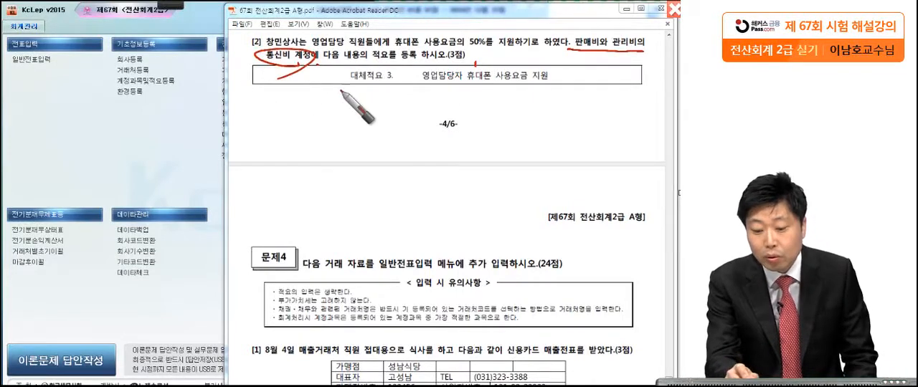
drag(339, 92, 559, 84)
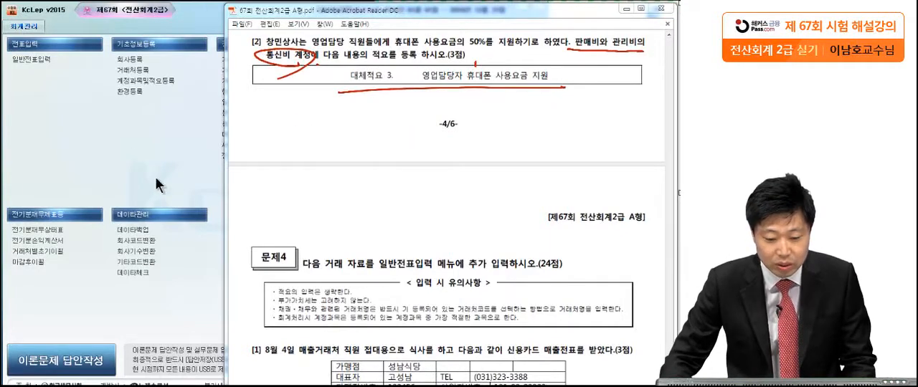
Open the 계정과목및적요등록 form and select account 0814 통신비 in the 판매관리비 range.
click(147, 81)
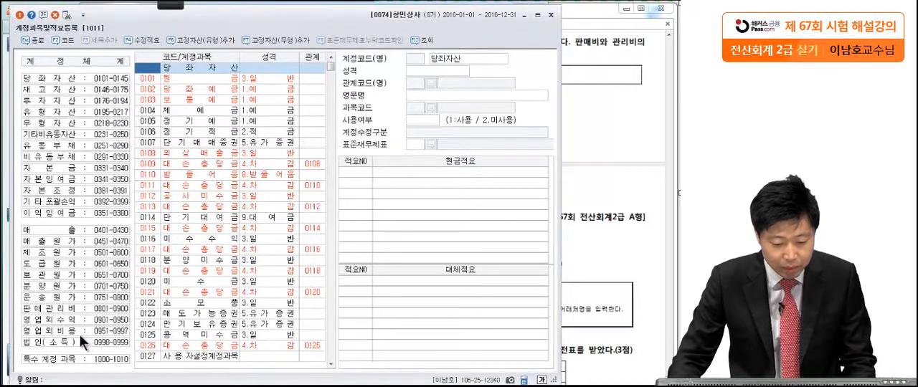
click(67, 310)
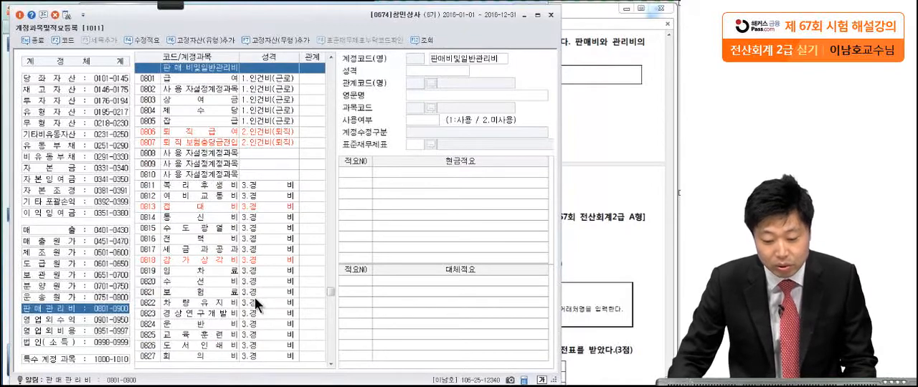
click(610, 158)
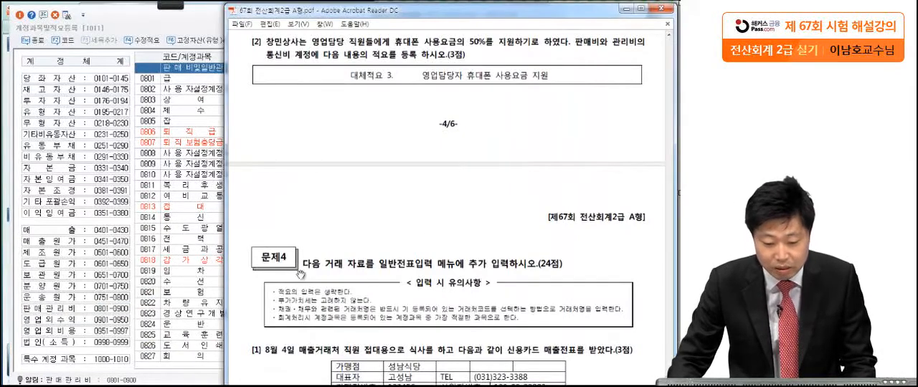
click(152, 218)
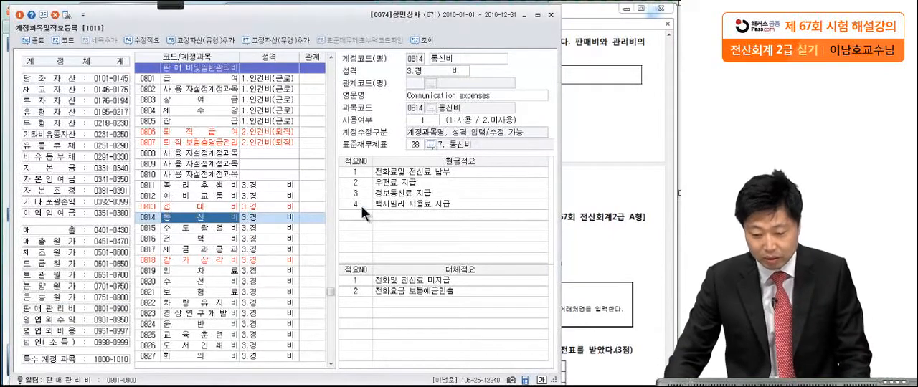
click(591, 153)
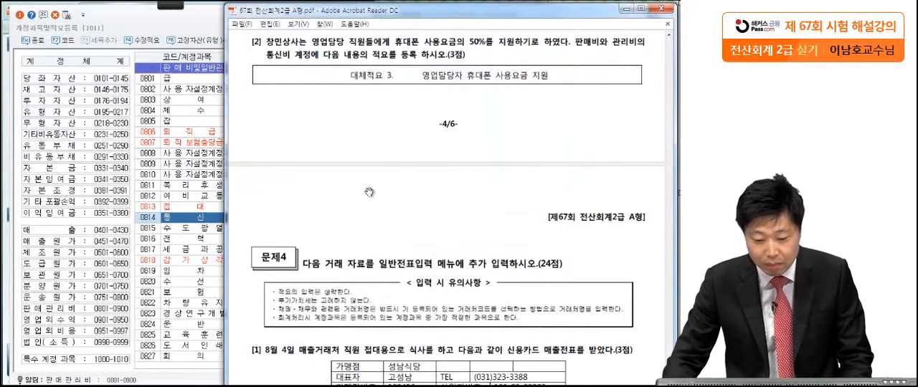
click(203, 226)
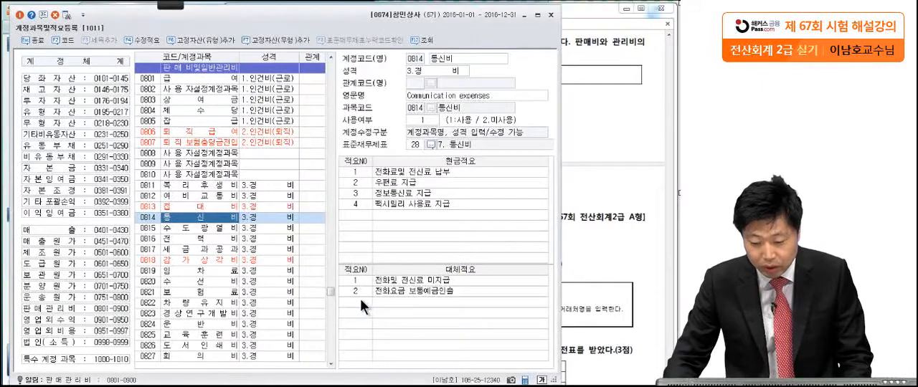
text(3)
key(Return)
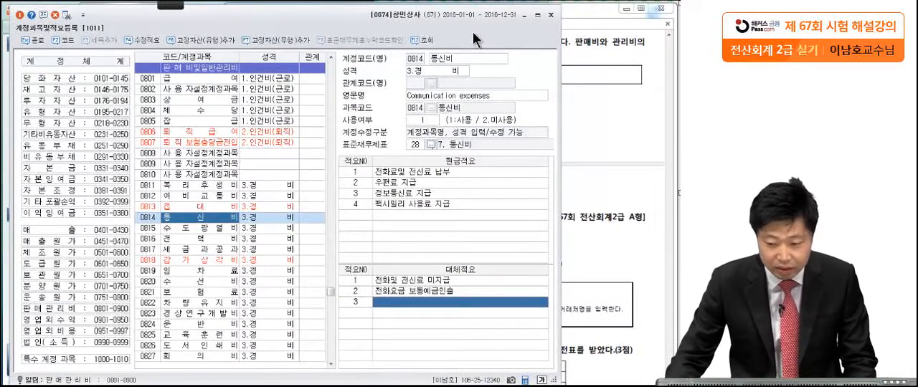
click(584, 84)
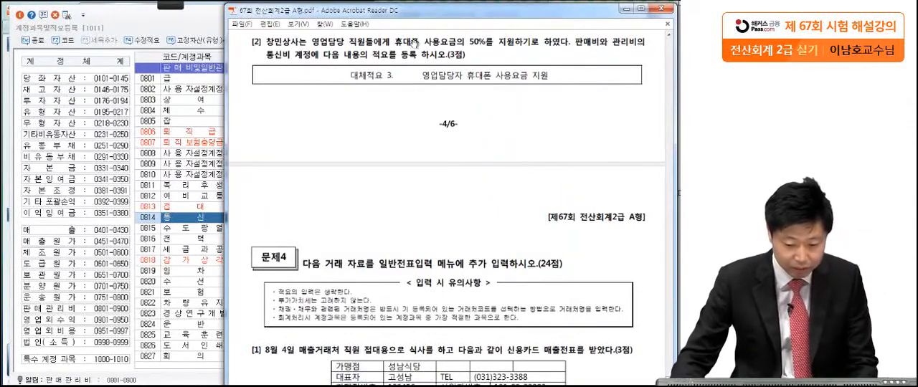
click(200, 210)
click(201, 215)
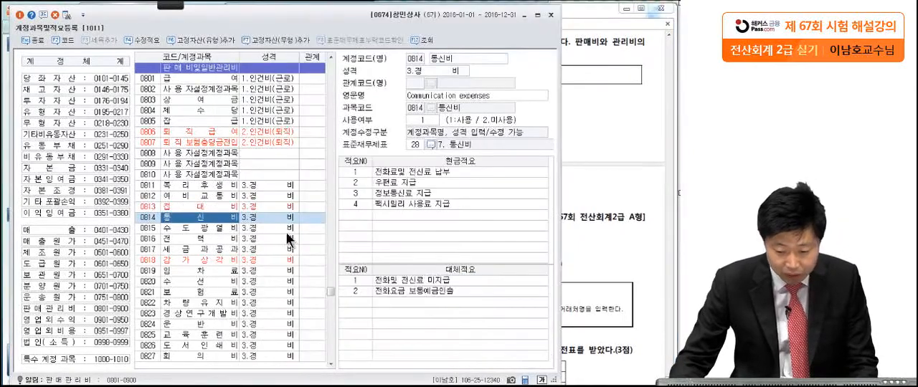
Register 대체적요 number 3 for 통신비 as 영업담당자 휴대폰 사용요금 지원.
click(431, 298)
click(362, 300)
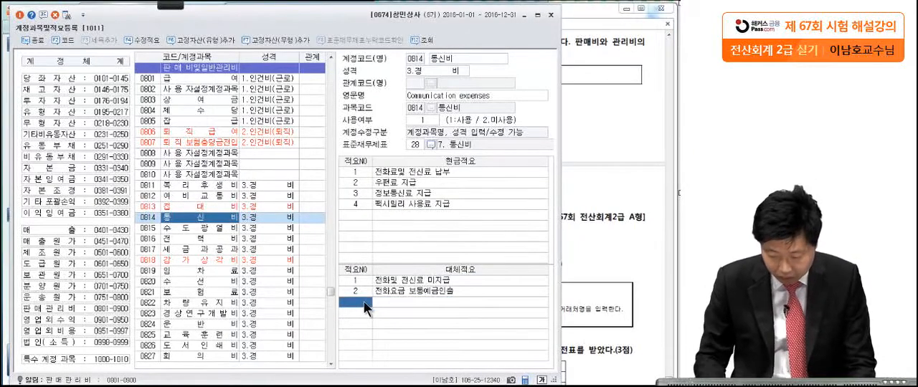
text(3)
key(Return)
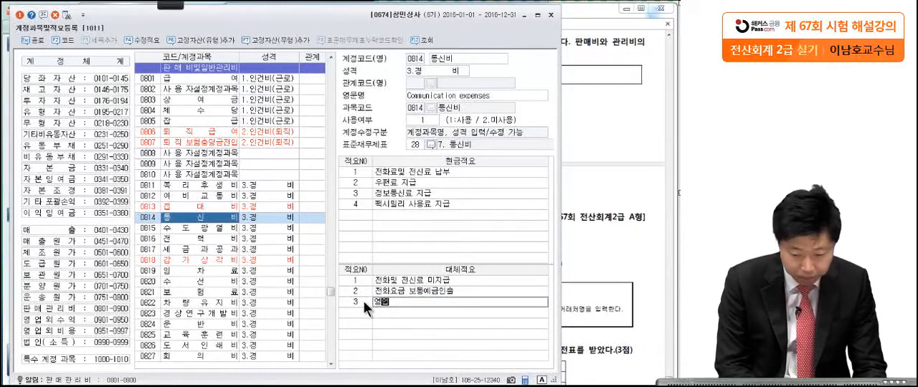
text(비)
text(담당자)
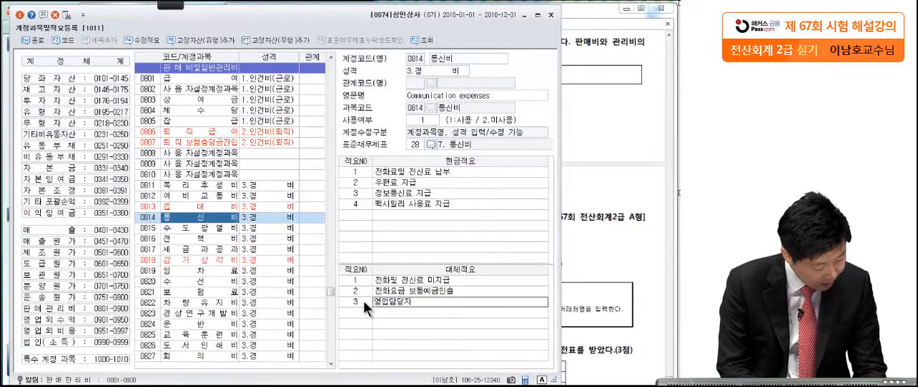
text( 통)
text(대폰 사용)
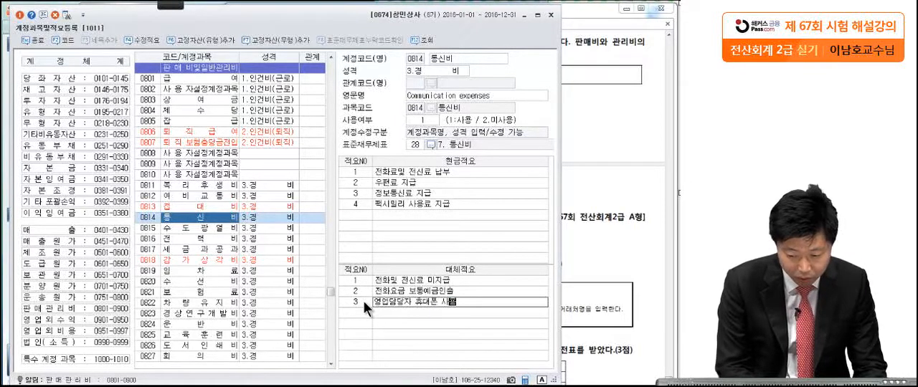
text(요금 지원)
key(Return)
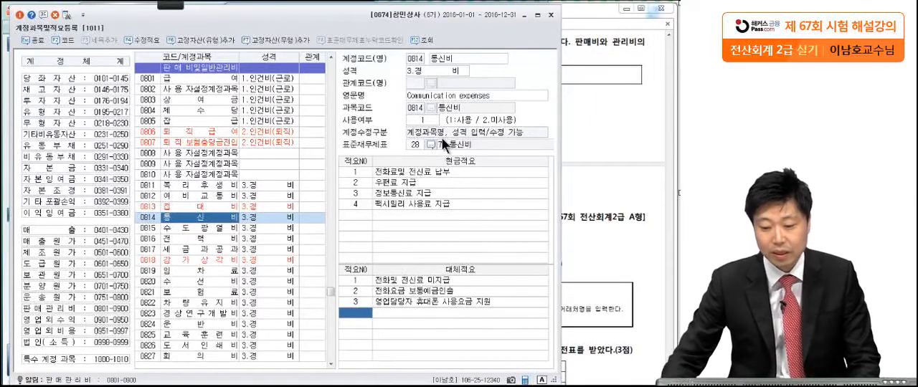
Close the 계정과목및적요등록 form and bring the 문제4 transactions into view in the exam PDF.
click(551, 15)
scroll(576, 301, down, 1)
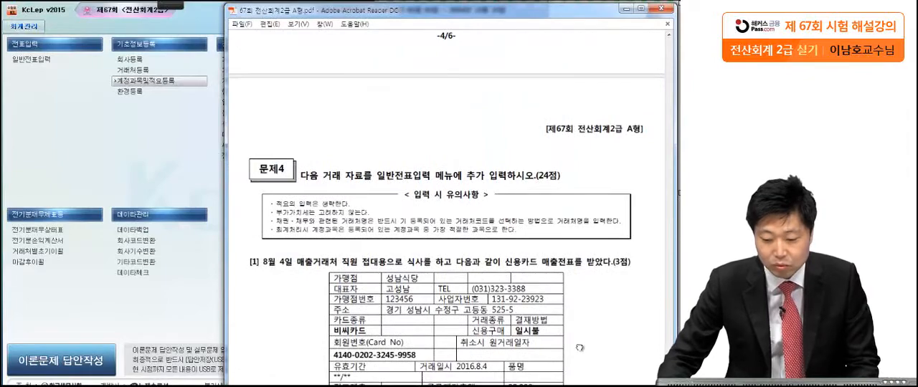
scroll(574, 215, down, 4)
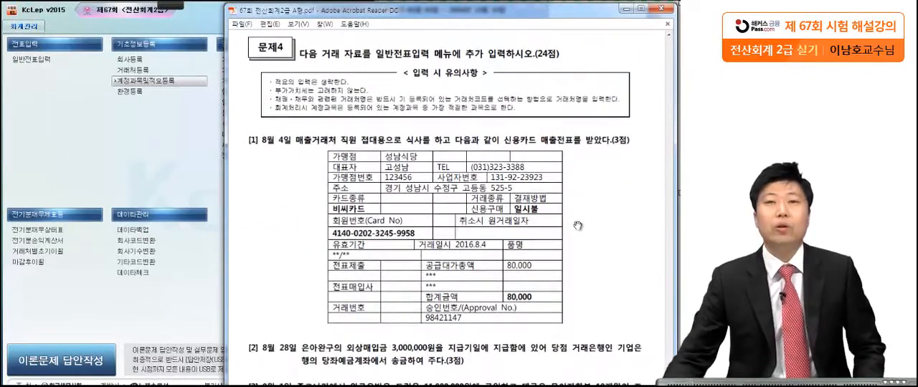
drag(519, 272, 525, 172)
Mark up question [1] with the Pen tool, boxing 신용카드 매출전표 and circling 성남식당 and 비씨카드.
mouse_move(169, 5)
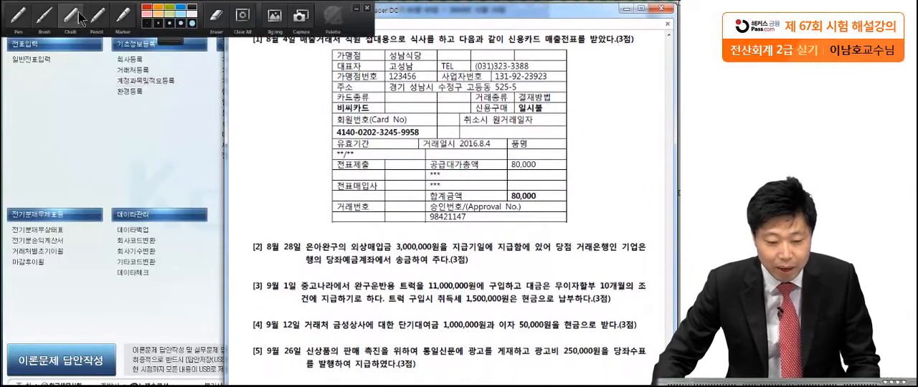
click(18, 16)
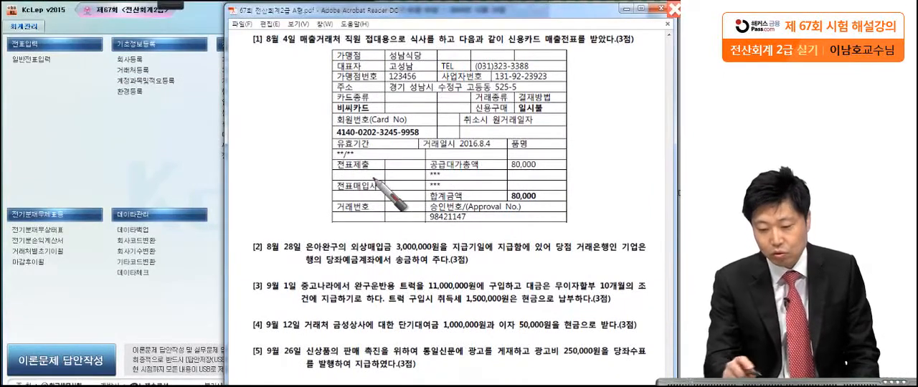
click(437, 48)
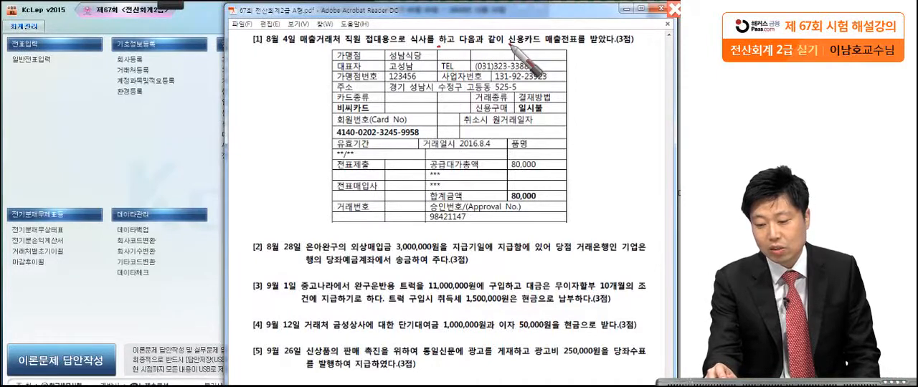
click(641, 52)
drag(438, 50, 433, 60)
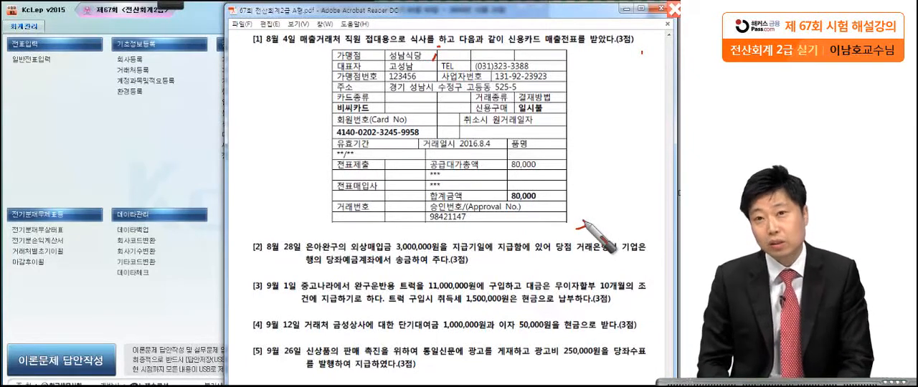
drag(508, 46, 585, 45)
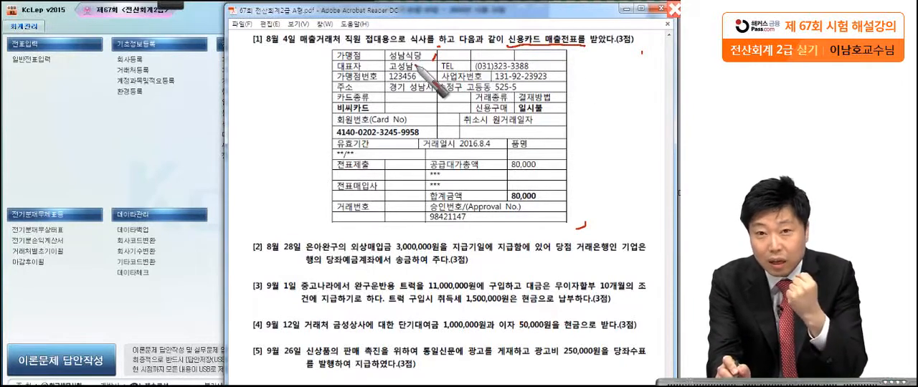
drag(425, 66, 396, 71)
mouse_move(523, 43)
mouse_down()
mouse_move(536, 31)
mouse_move(535, 48)
mouse_up()
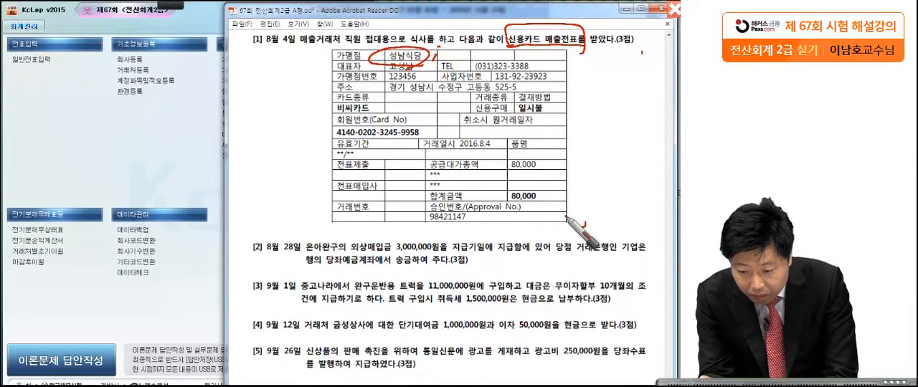
mouse_move(377, 108)
mouse_down()
mouse_move(331, 112)
mouse_move(379, 105)
mouse_up()
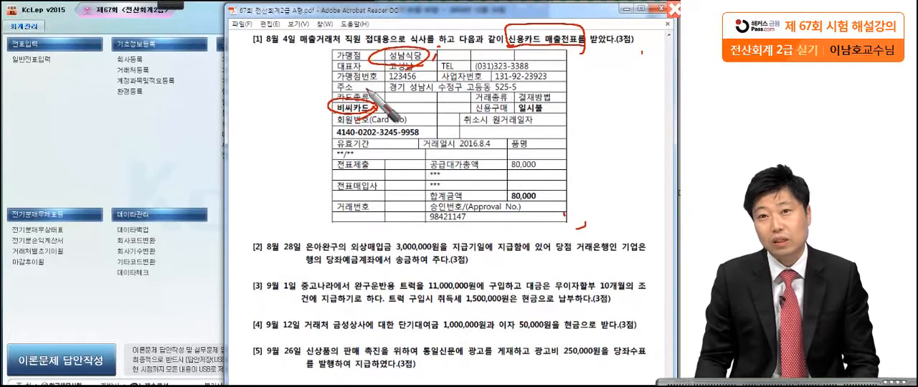
Open the 일반전표입력 form in KcLep and set the voucher date to August 4, 2016.
click(113, 163)
click(45, 64)
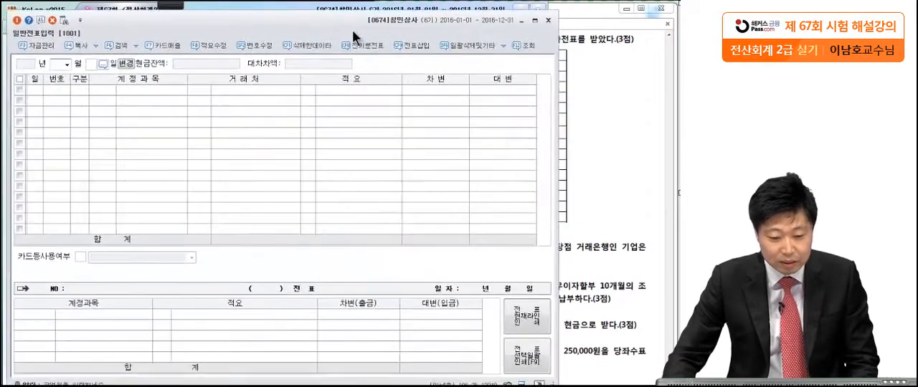
click(66, 62)
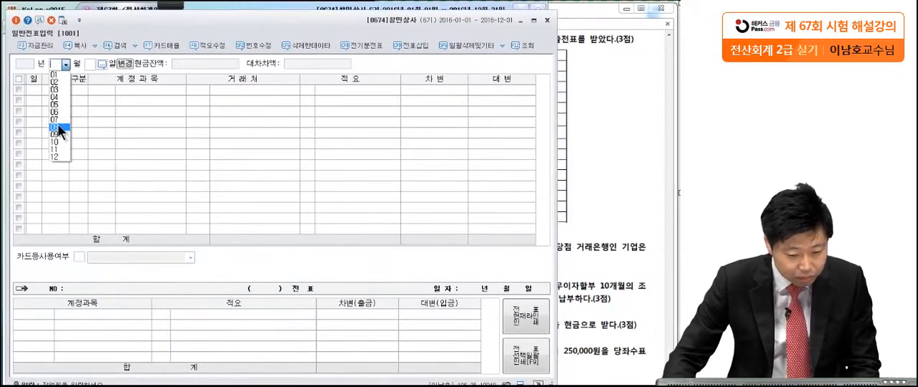
click(59, 123)
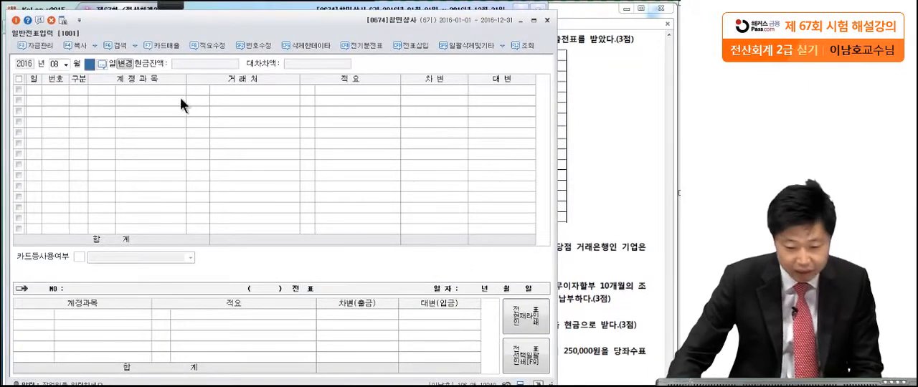
text(4)
key(Return)
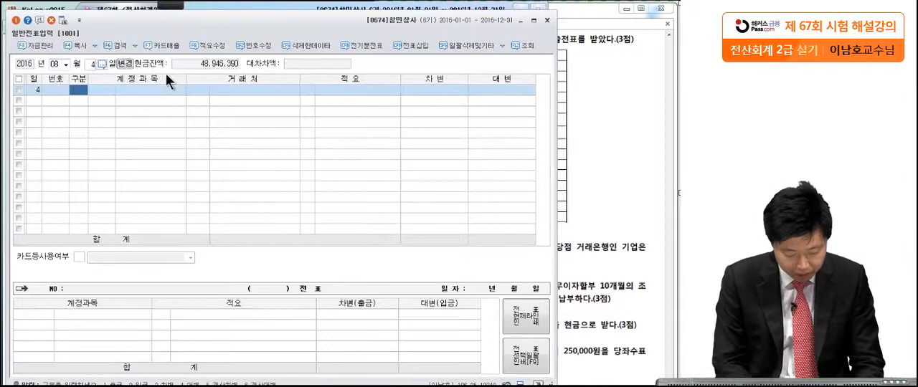
Enter the debit line for August 4 with account 0813 접대비 (판매관리비) and amount 80,000.
text(3접대비)
key(Return)
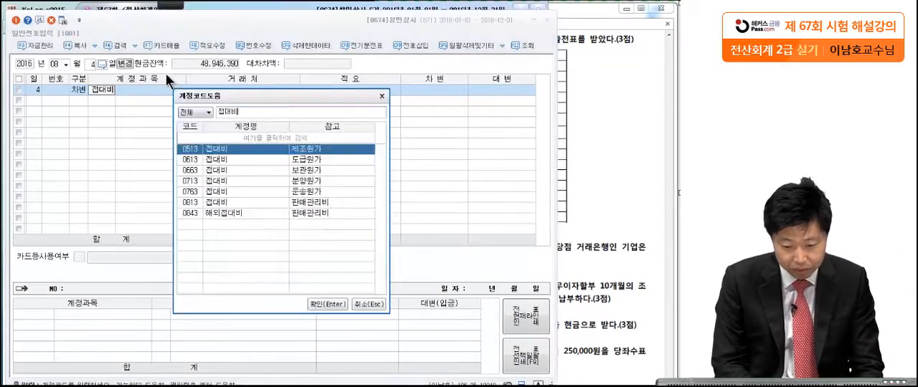
click(205, 204)
key(Return)
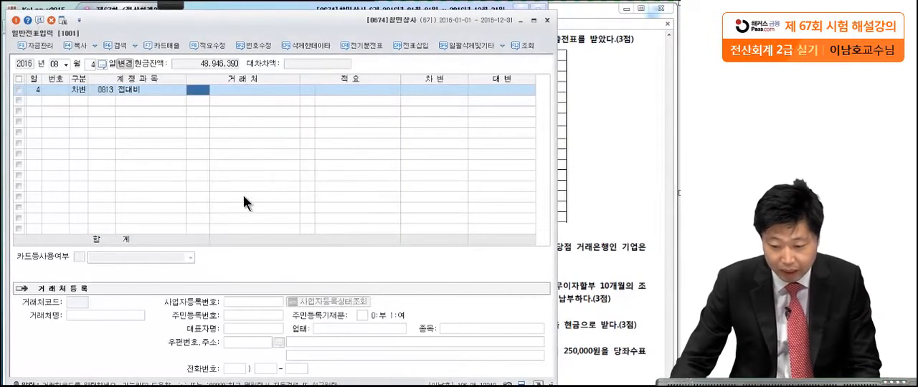
click(435, 91)
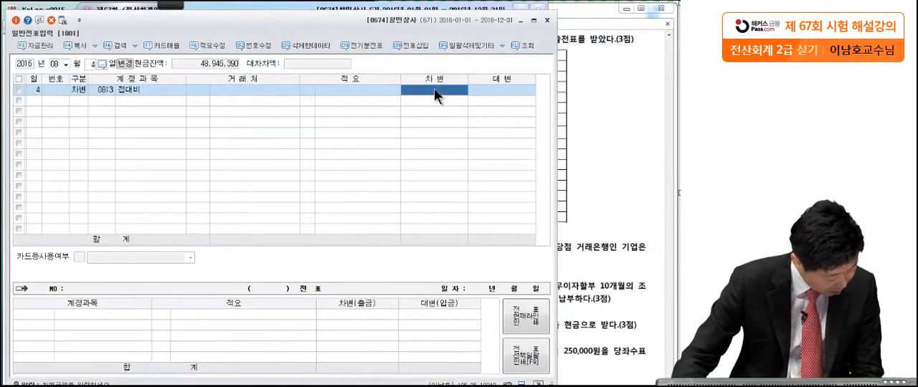
text(80,000)
key(Return)
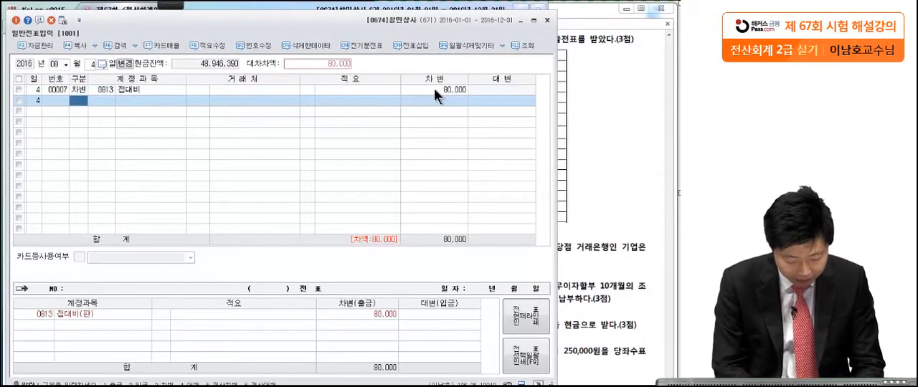
Enter the matching credit line of 80,000 with account 0253 미지급금 and 거래처 비씨카드.
text(4)
key(Return)
text(미지급)
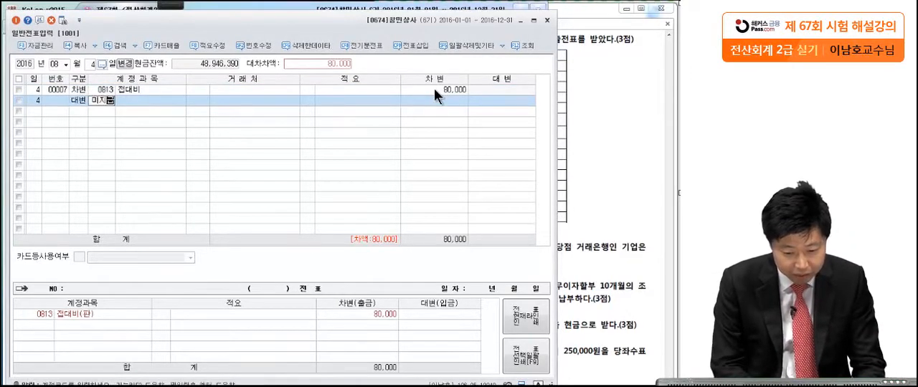
key(Return)
key(Return)
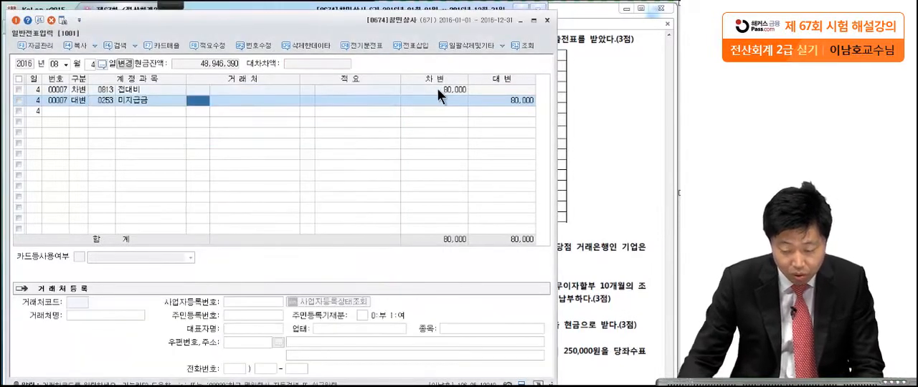
text(비)
key(Return)
key(Return)
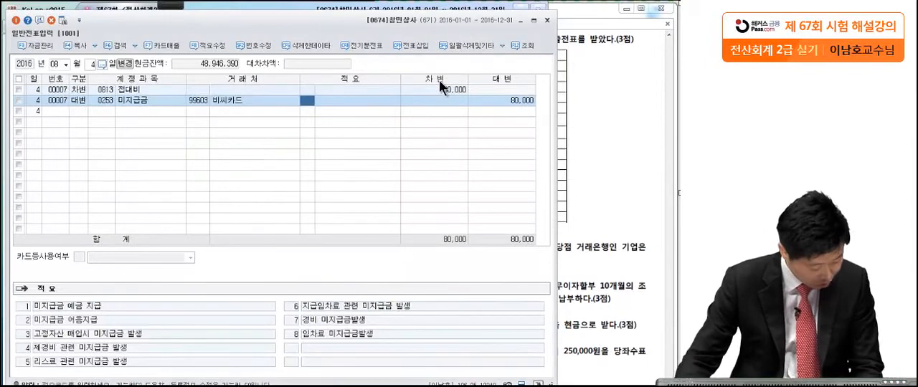
key(Return)
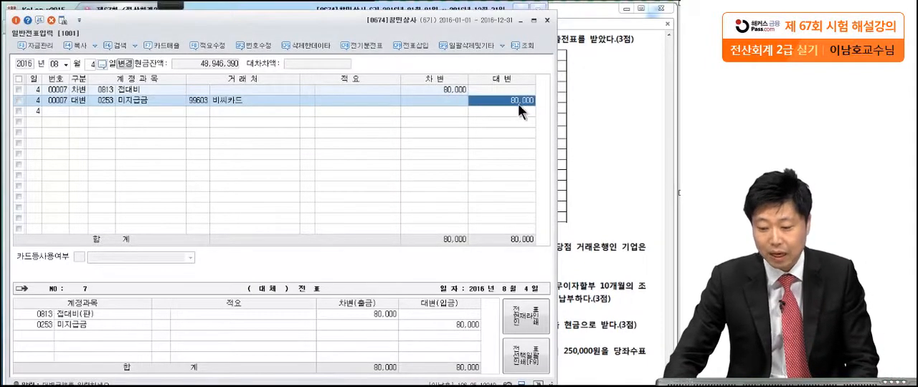
Bring question [2] into view in the exam PDF and underline 당좌예금 in it with the Pen tool.
click(599, 204)
scroll(599, 204, down, 7)
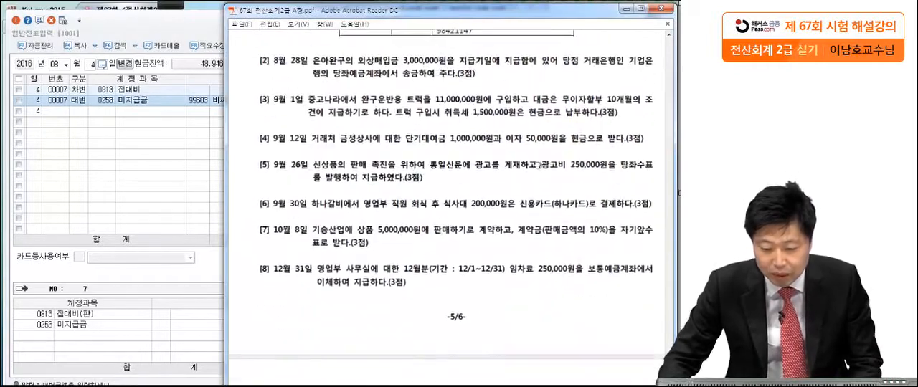
drag(539, 143, 533, 146)
mouse_move(167, 4)
click(21, 19)
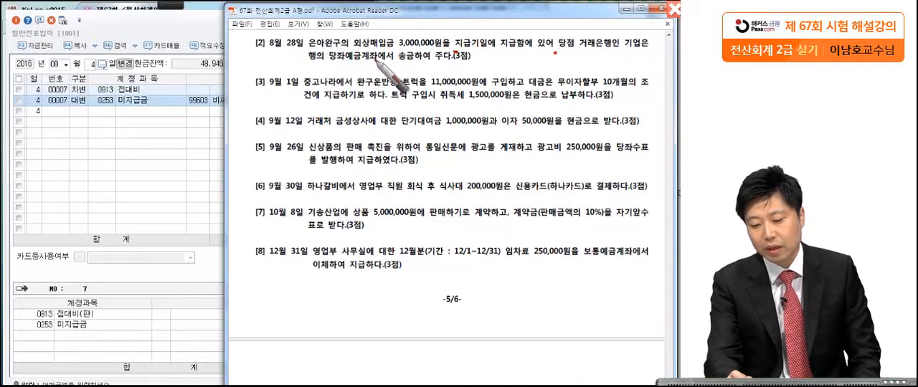
click(473, 66)
drag(364, 63, 311, 65)
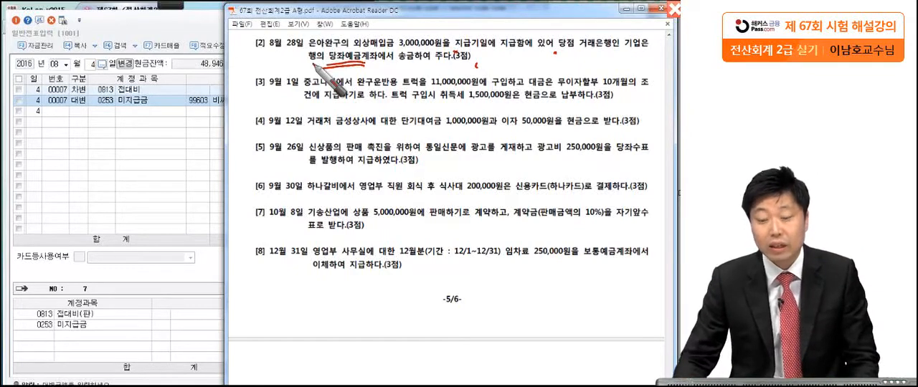
Return to 일반전표입력 and set the voucher date to August 28.
click(152, 143)
click(90, 64)
key(BackSpace)
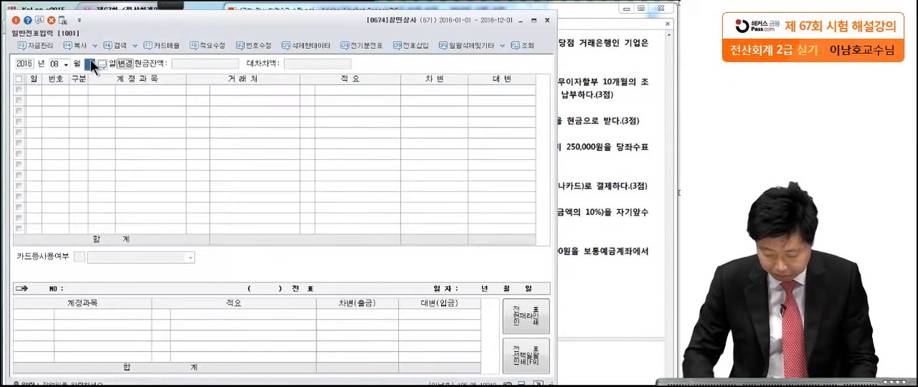
text(28)
key(Return)
Start the August 28 debit line with account 0251 외상매입금 and 거래처 은아완구.
text(3)
key(Return)
text(외상매)
key(Return)
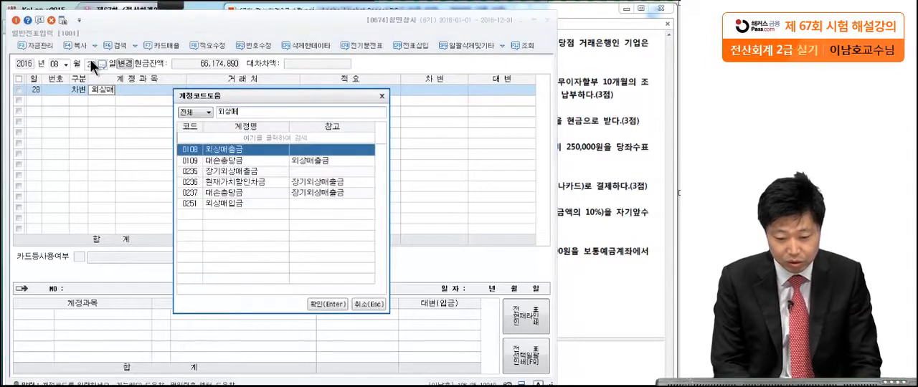
double_click(214, 202)
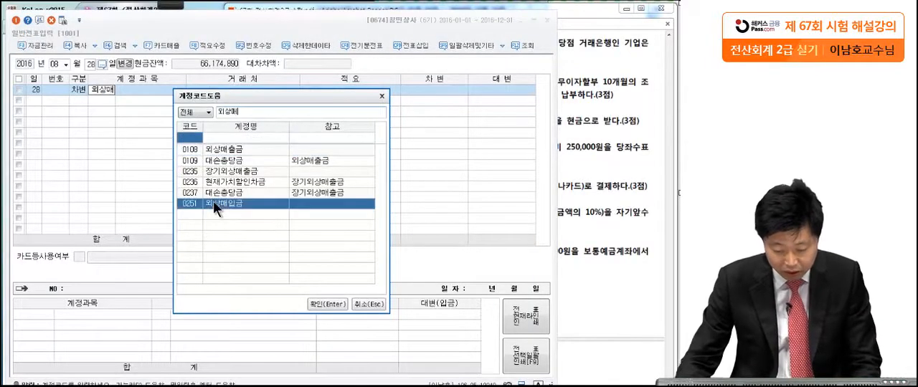
text(은ㅇ)
key(Return)
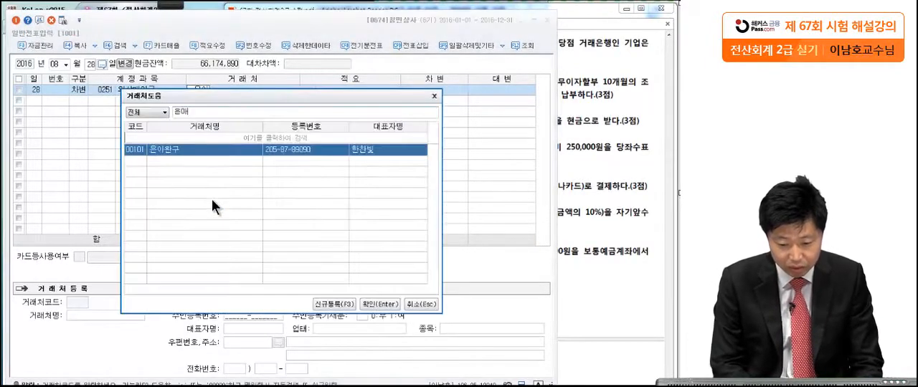
key(Return)
Check the transaction in the exam PDF and set the debit amount of the 외상매입금 line to 3,000,000.
click(579, 84)
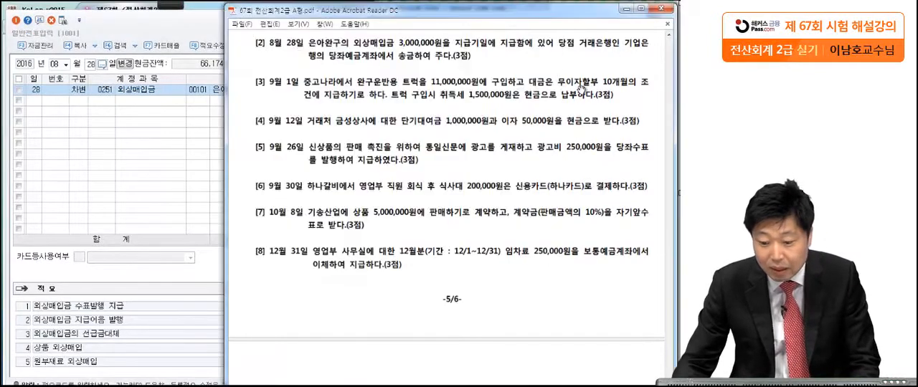
click(212, 129)
click(452, 90)
text(3,000,000)
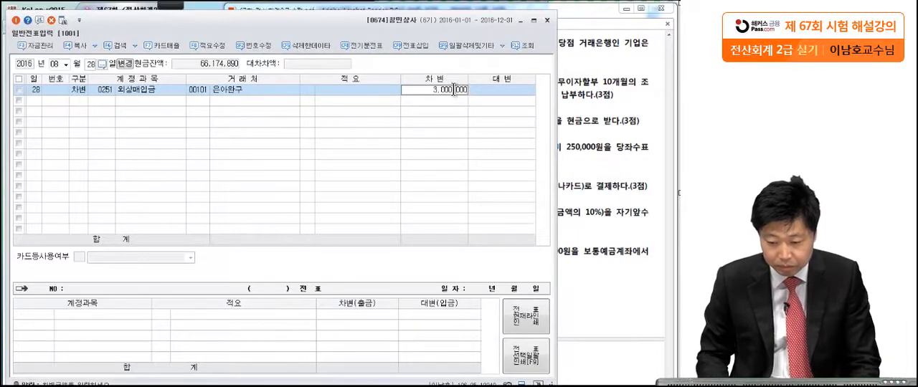
key(Return)
Enter the matching credit line of 3,000,000 with account 0102 당좌예금.
key(4)
key(Return)
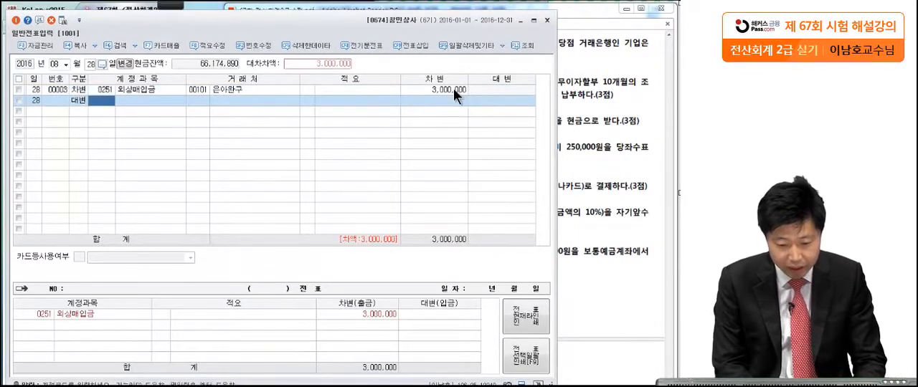
text(당좌예)
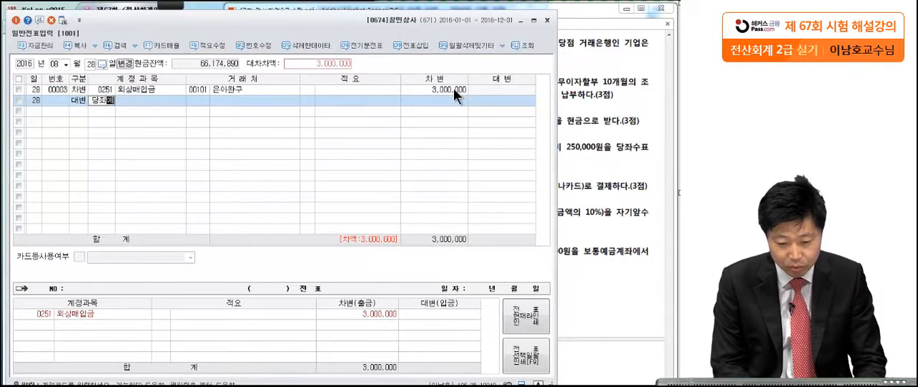
key(Return)
key(Return)
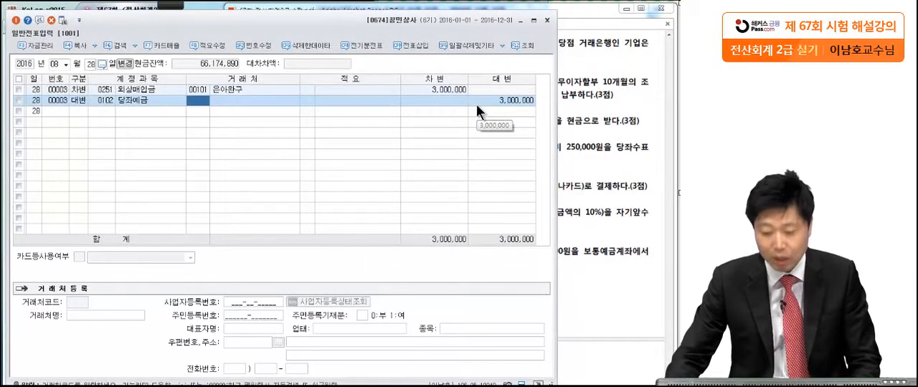
Bring question [3] into view in the exam PDF and underline 무이자할부 10개월의 and 취득세 1,500,000원 with the Pen tool.
click(577, 122)
scroll(561, 165, down, 2)
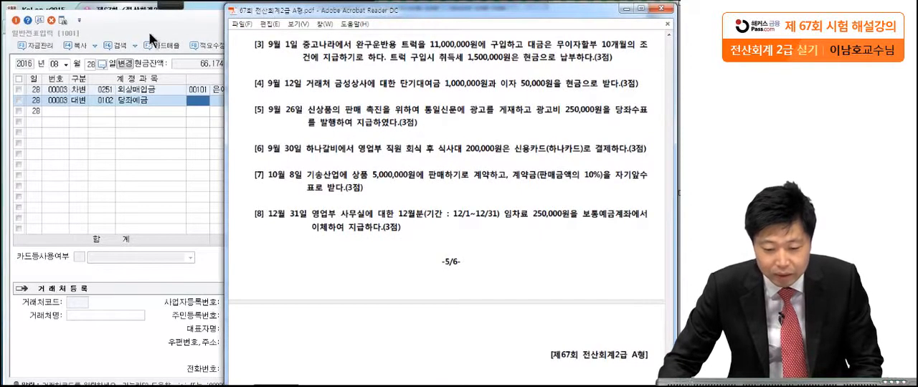
mouse_move(170, 6)
click(18, 16)
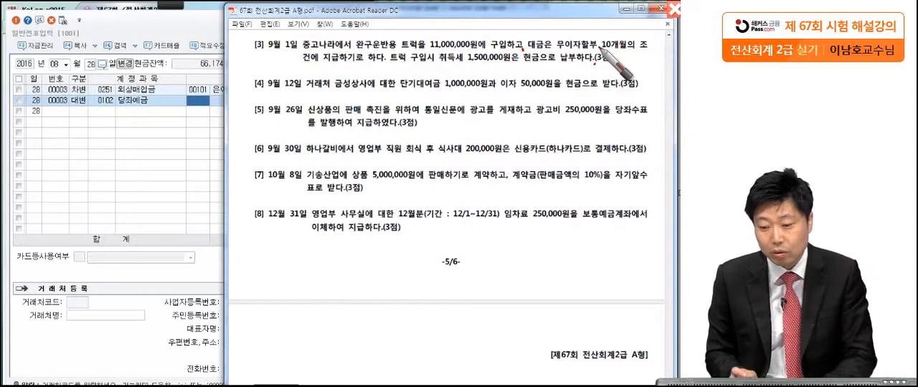
drag(557, 49, 639, 50)
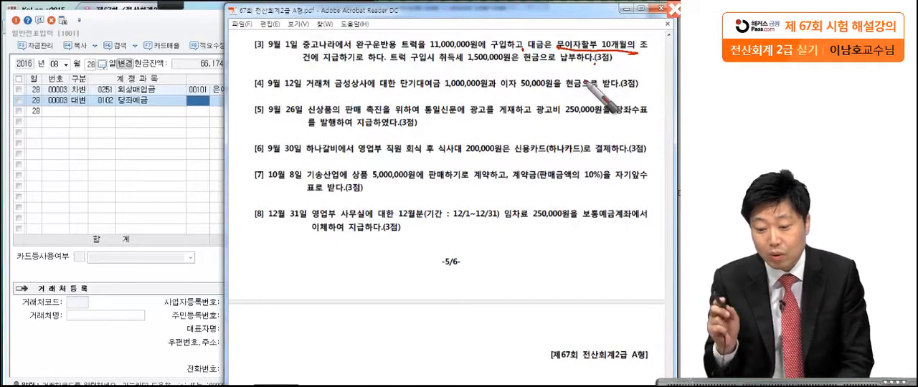
drag(437, 65, 506, 63)
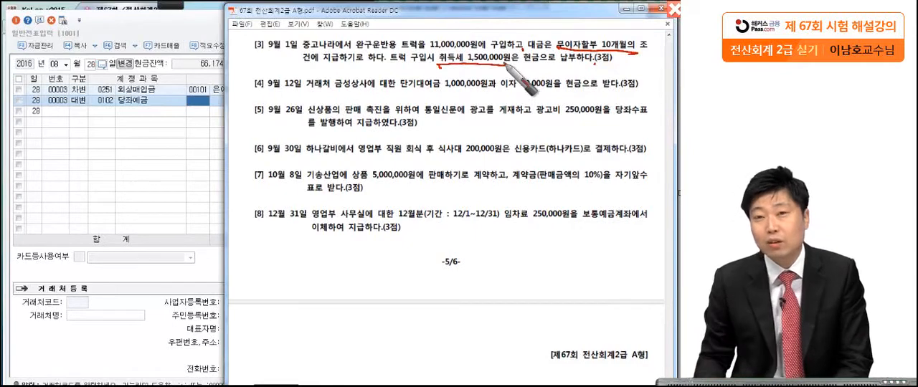
Mark 취득세 1,500,000원 in question [3] with a second underline, and clear the pen markings from the exam PDF.
drag(620, 65, 616, 68)
drag(437, 72, 510, 66)
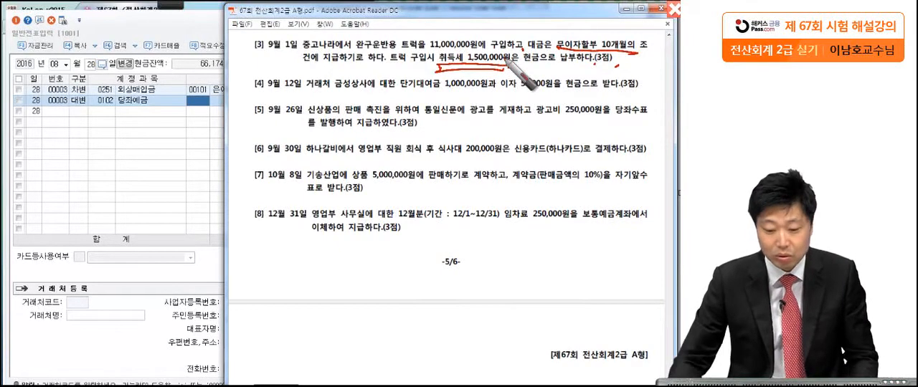
key(Escape)
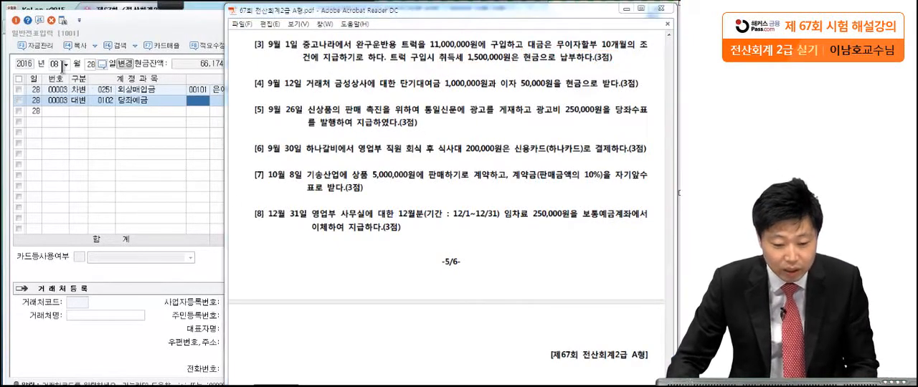
Set the voucher date in 일반전표입력 to September 1.
click(60, 66)
text(09)
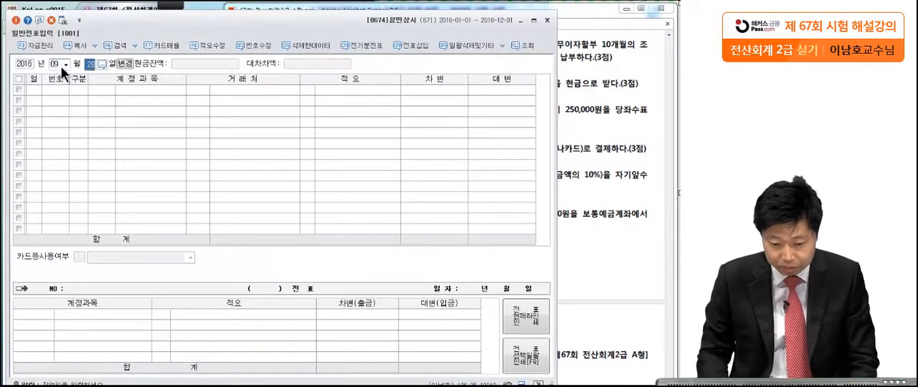
text(1)
key(Return)
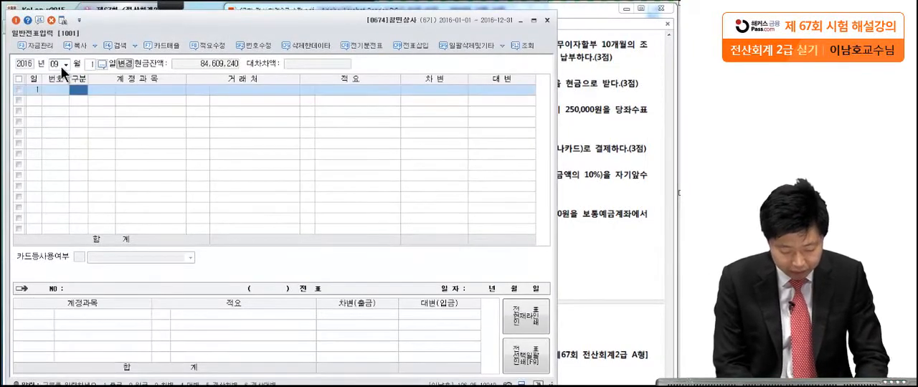
Start a credit line for September 1 with account 0253 미지급금.
text(4)
key(Return)
text(미지)
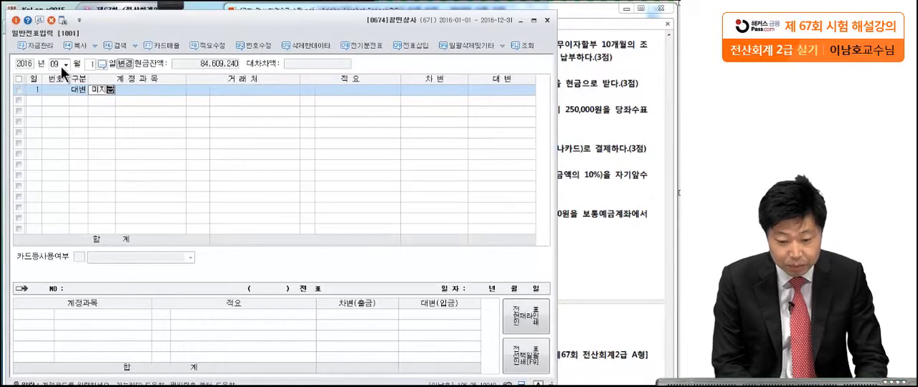
text(급)
key(Return)
key(Return)
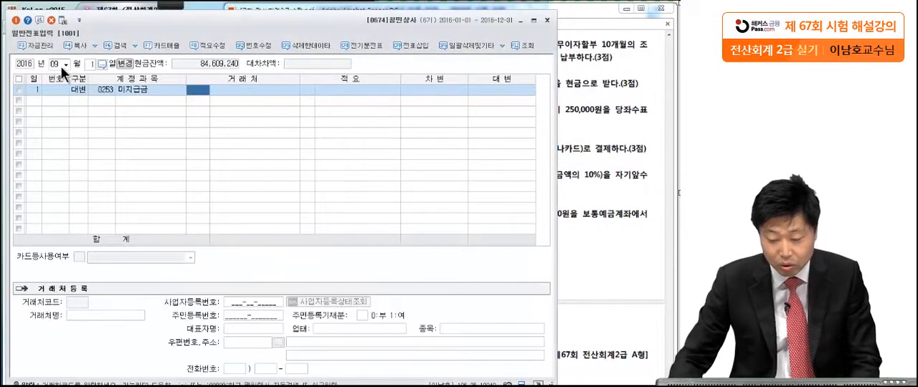
Check the seller's name in question [3] and set the 거래처 of the 미지급금 line to 중고나라.
click(587, 122)
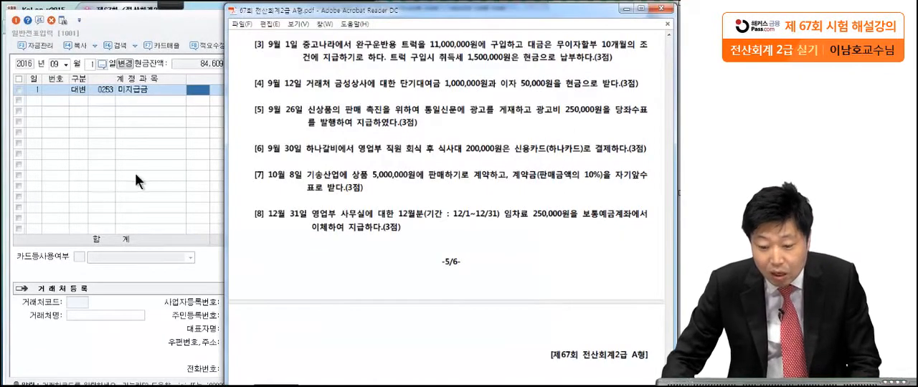
click(167, 155)
text(ㅈ)
key(BackSpace)
key(BackSpace)
key(BackSpace)
text(ㅎ)
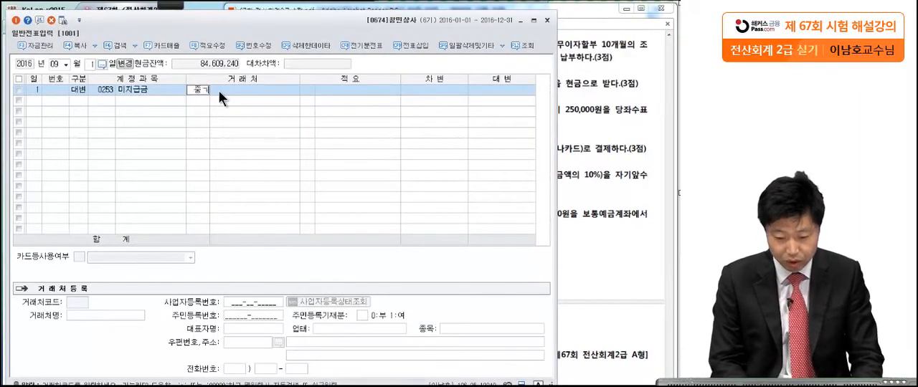
text(고)
key(Return)
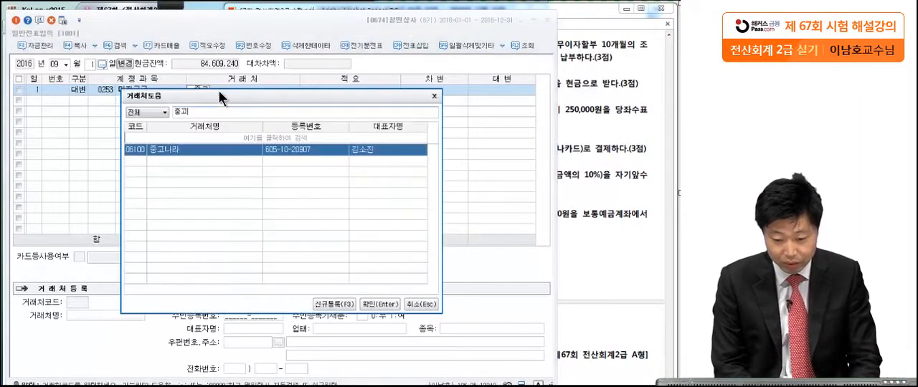
key(Return)
key(Return)
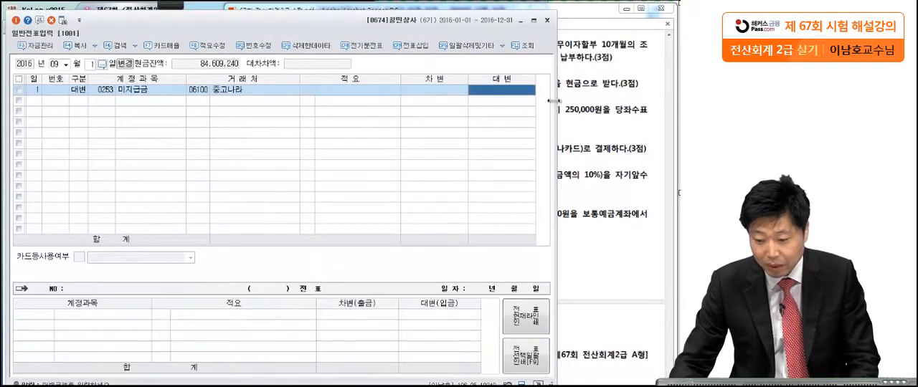
Check the truck price in the exam PDF and set the credit amount of the 미지급금 line to 11,000,000.
click(615, 115)
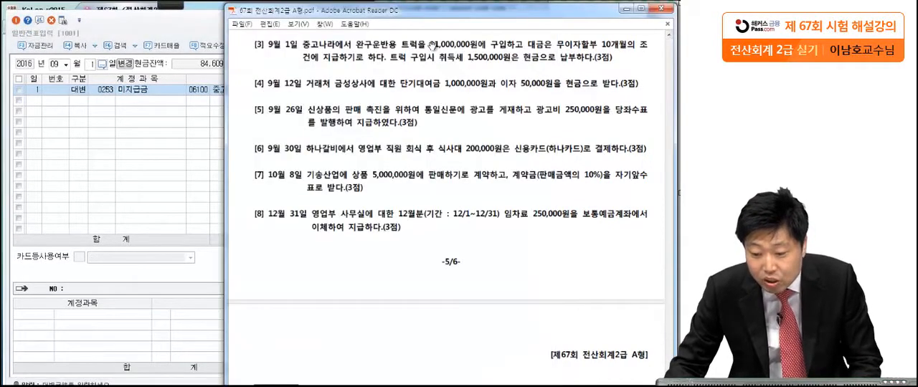
click(213, 123)
text(11000000)
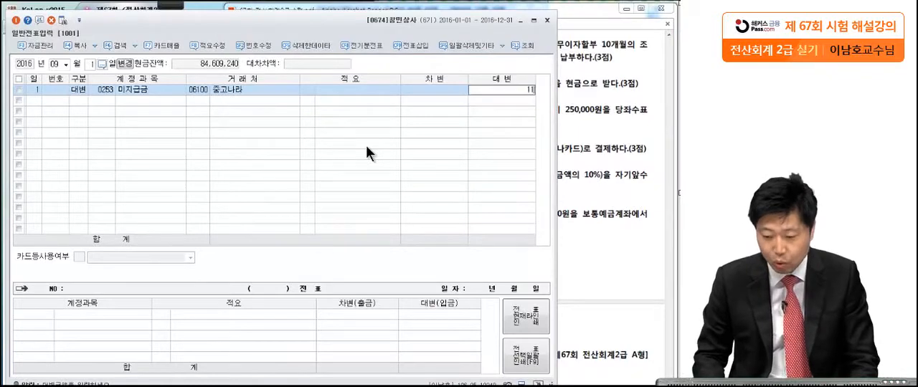
key(Return)
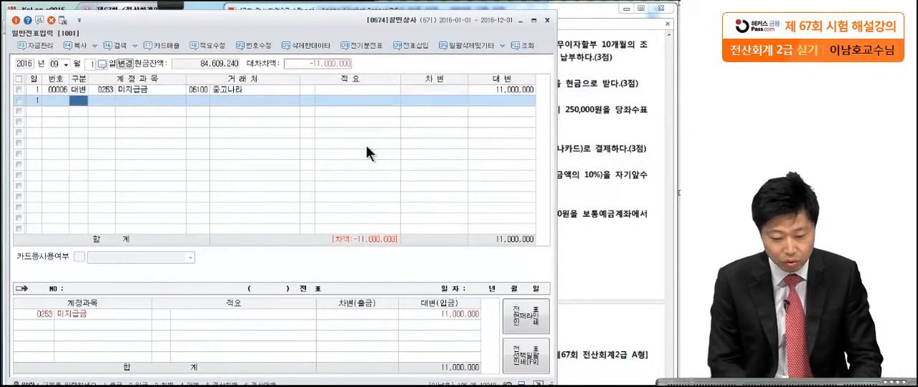
Add a second credit line with account 0101 현금 for the 취득세 amount of 1,500,000.
text(4)
key(Return)
text(101)
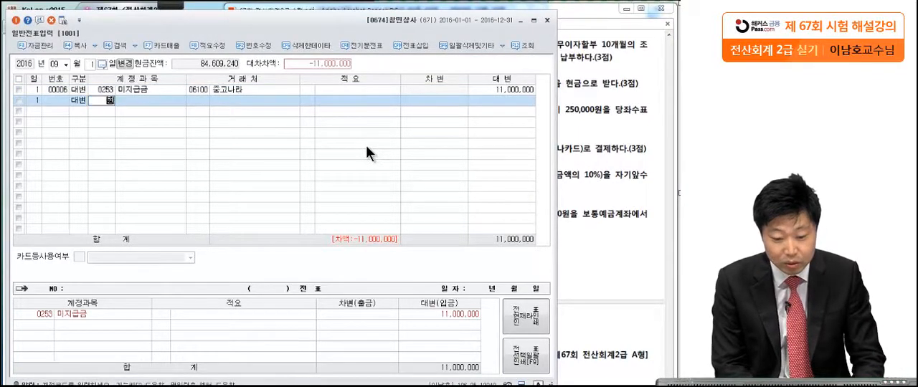
key(Return)
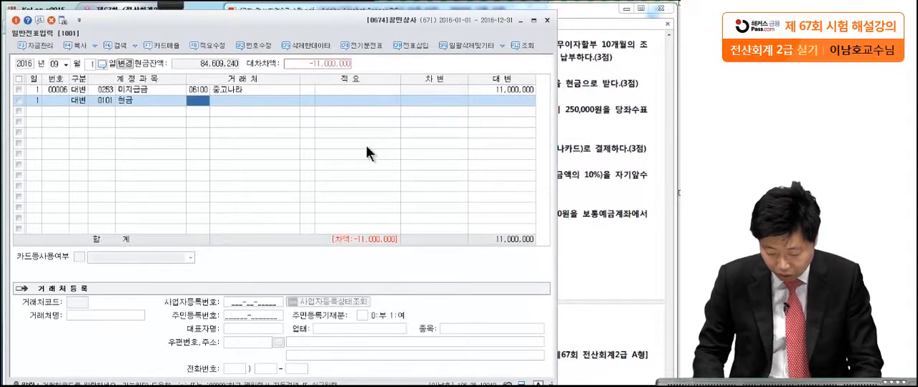
click(507, 101)
click(594, 102)
click(195, 146)
text(1500000)
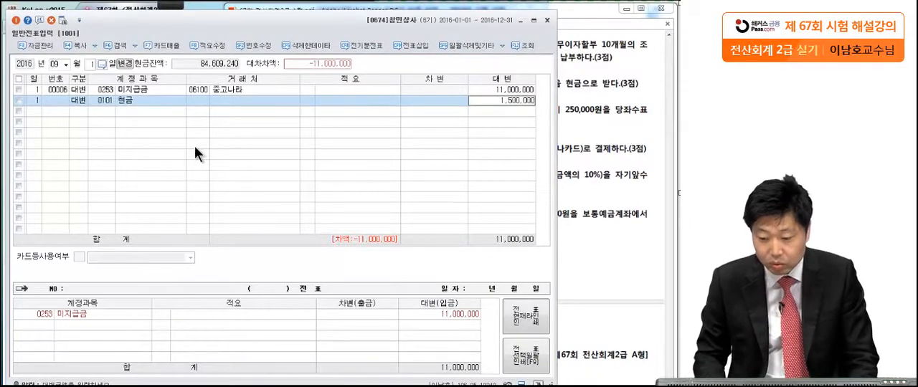
key(Return)
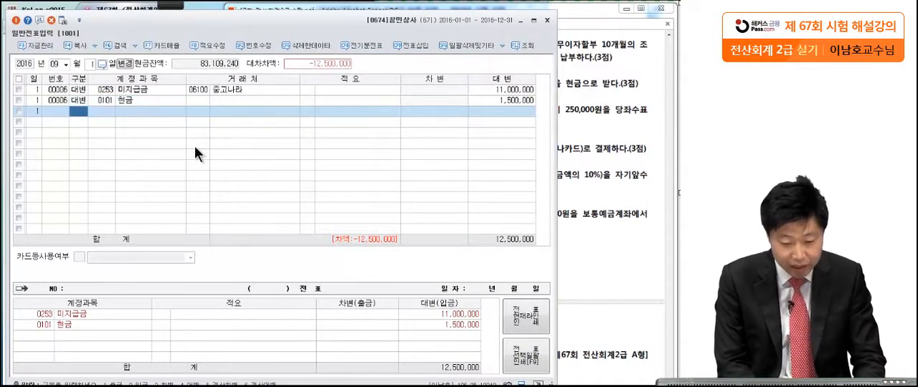
Add the debit line with account 0208 차량운반구 for 12,500,000 and compare it with the 현금 credit amount.
text(3)
key(Return)
text(차량)
key(Return)
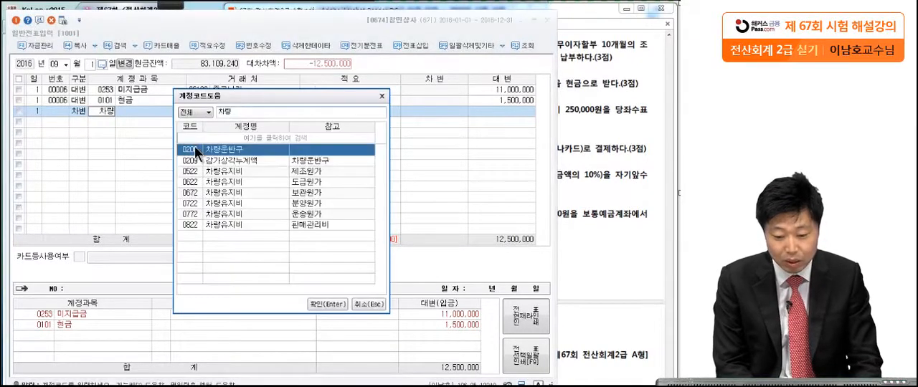
key(Return)
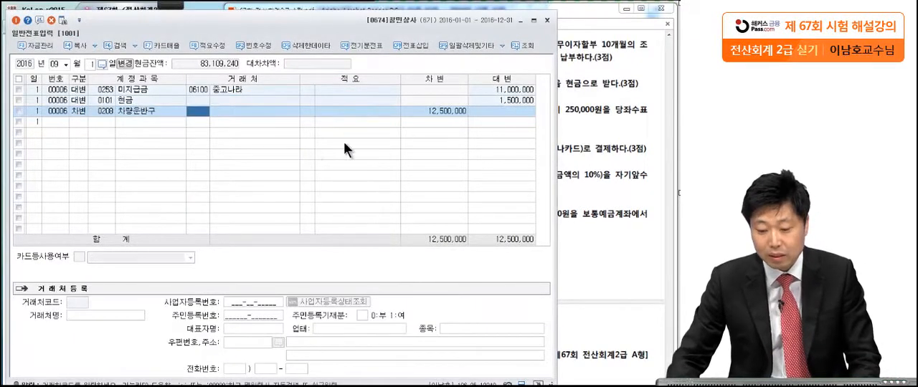
click(435, 112)
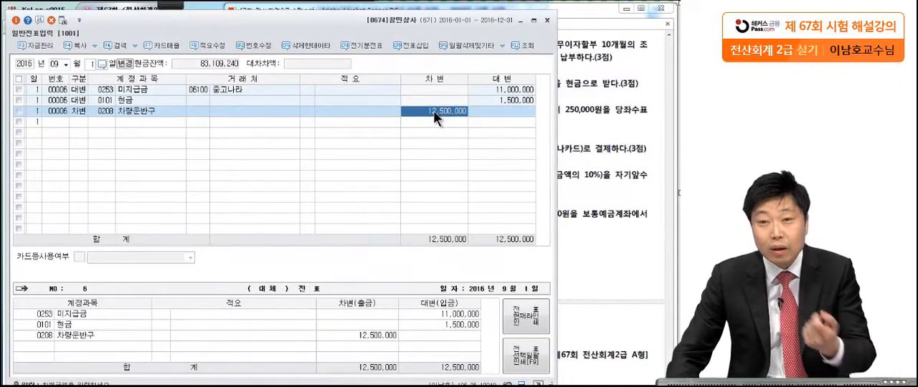
click(497, 100)
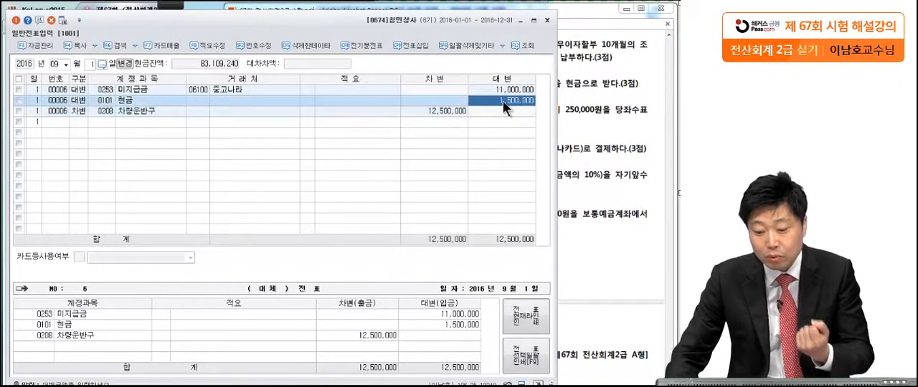
click(449, 113)
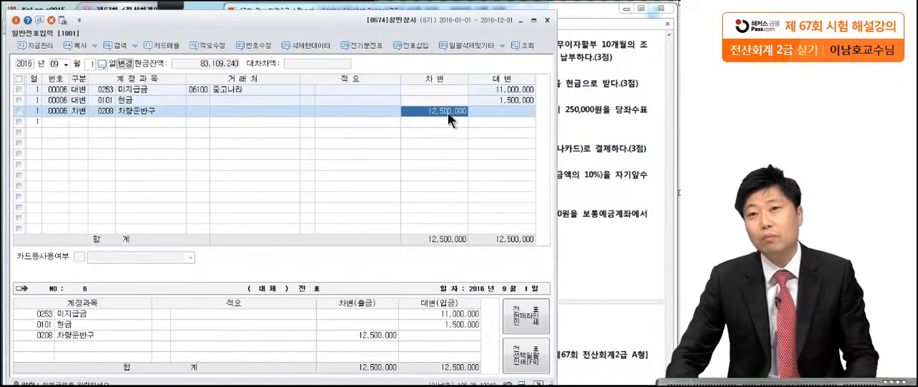
Bring question [4] into view in the exam PDF and mark 1,000,000원 and 이자 50,000원 with the Pen tool.
click(590, 122)
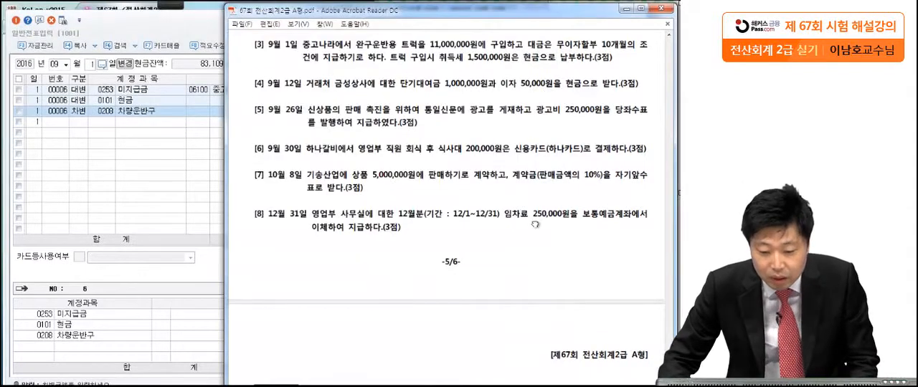
scroll(537, 189, down, 4)
drag(538, 188, 539, 179)
click(168, 6)
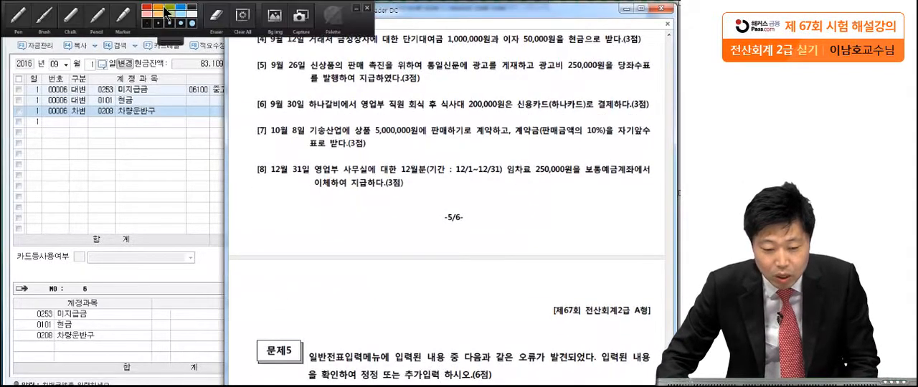
click(31, 21)
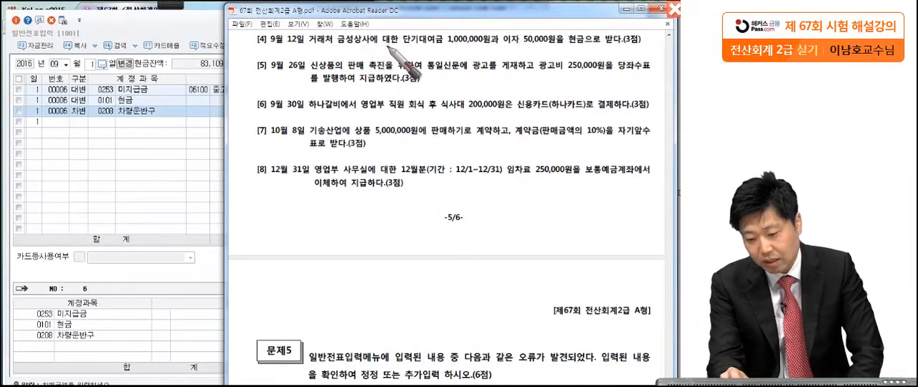
click(499, 47)
click(565, 45)
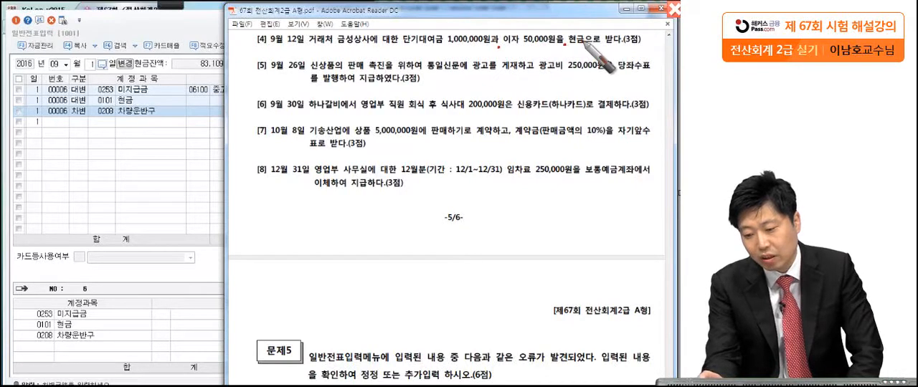
click(650, 47)
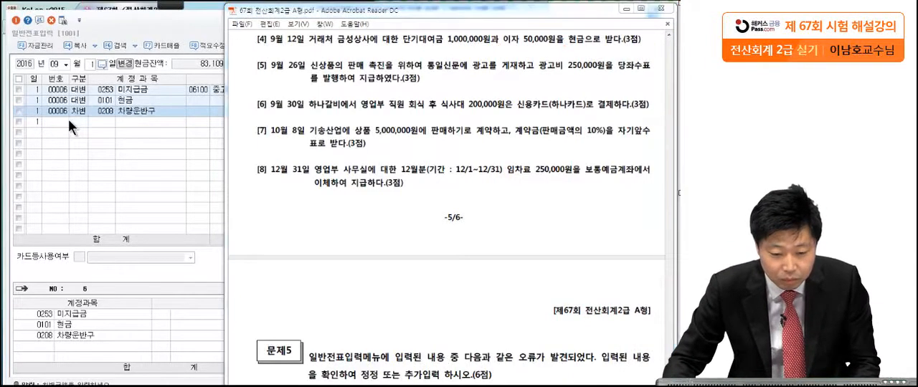
Set the voucher date to September 12 and start a credit line with account 0114 단기대여금.
click(92, 64)
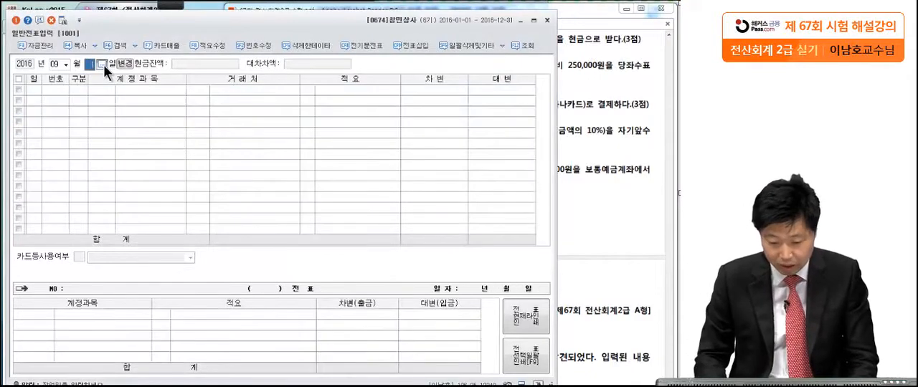
text(12)
key(Return)
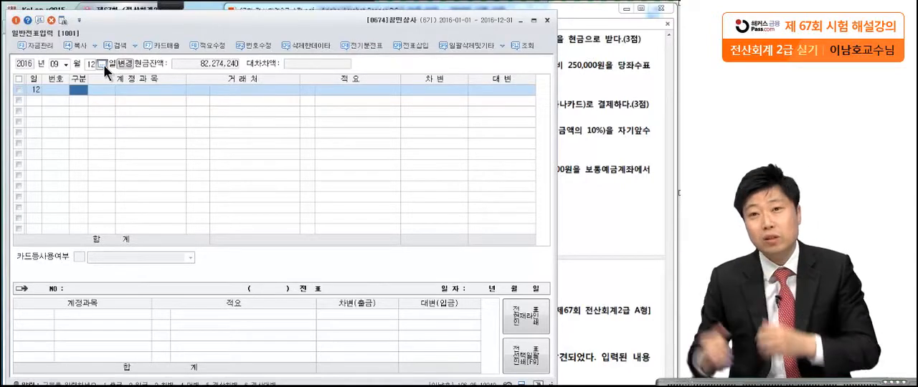
text(4단기)
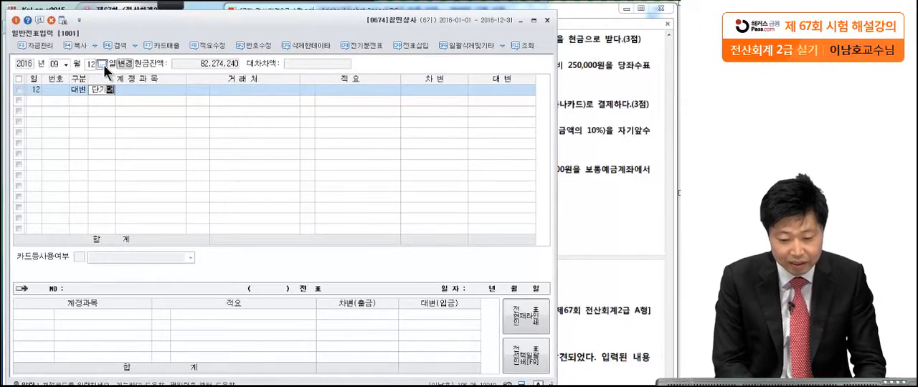
key(Return)
key(Return)
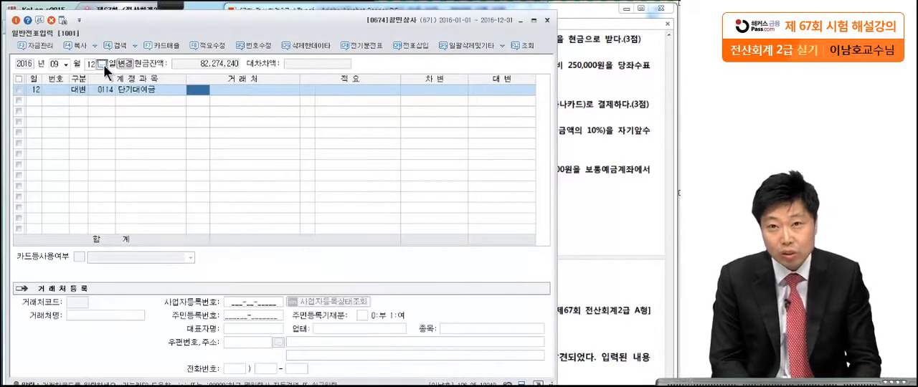
Check the client's name in question [4] and set the 거래처 of the 단기대여금 line to 금성상사.
click(595, 150)
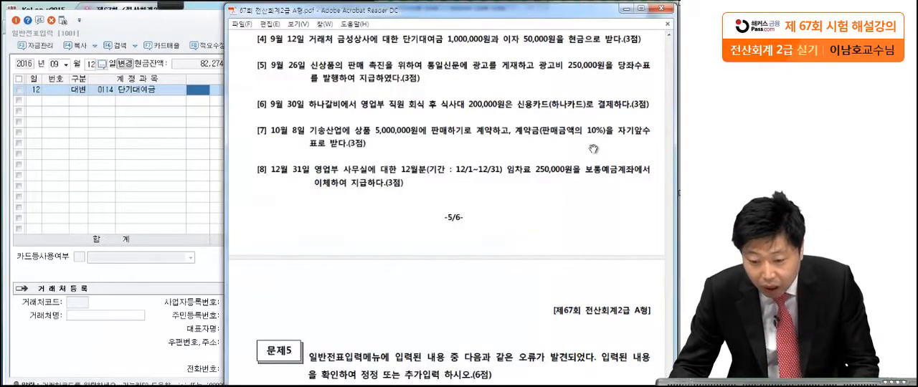
click(167, 188)
text(금성)
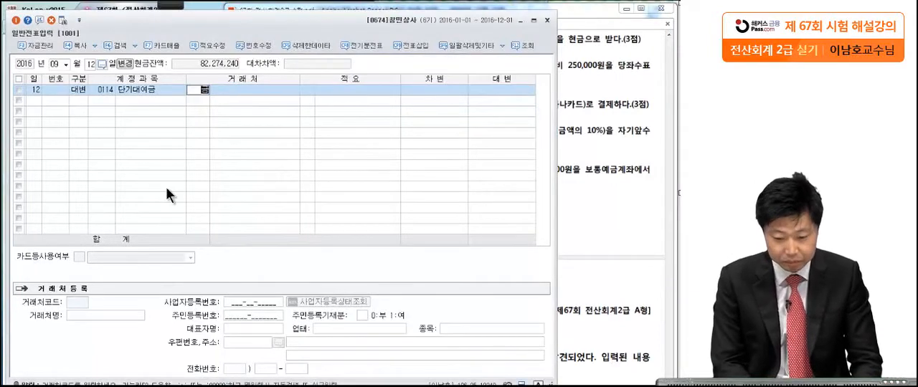
key(Return)
key(Return)
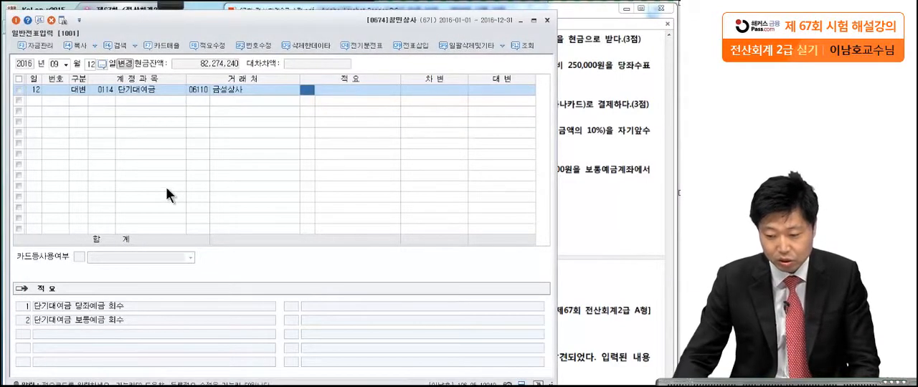
Check the loan amount in question [4] and enter 1,000,000 as the credit amount of the 단기대여금 line.
click(491, 91)
click(571, 88)
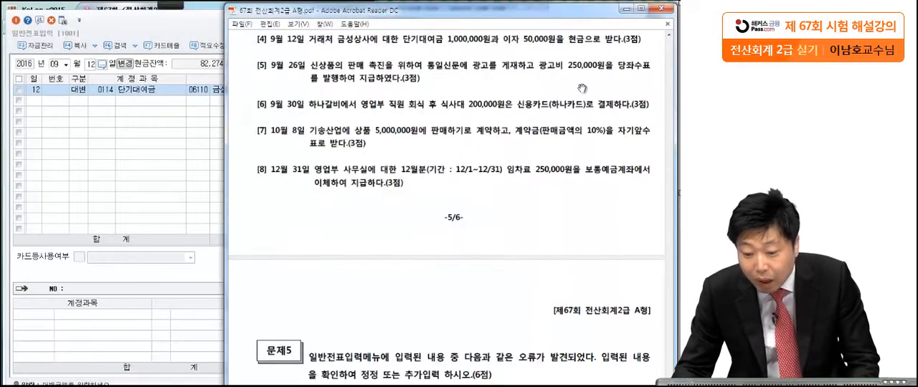
click(122, 128)
text(1000000)
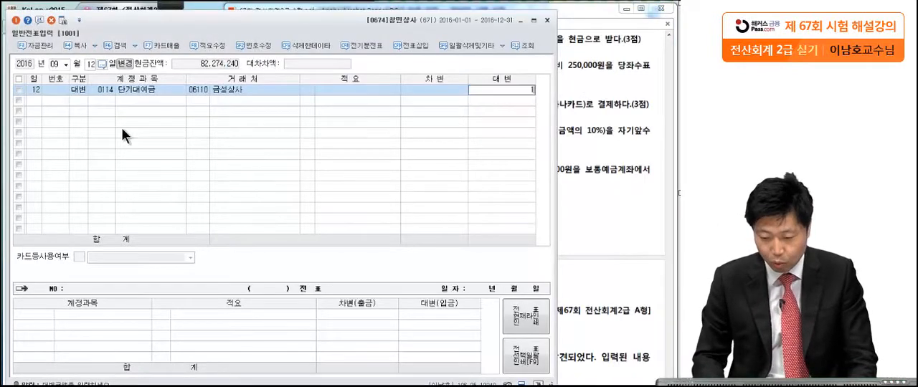
key(Return)
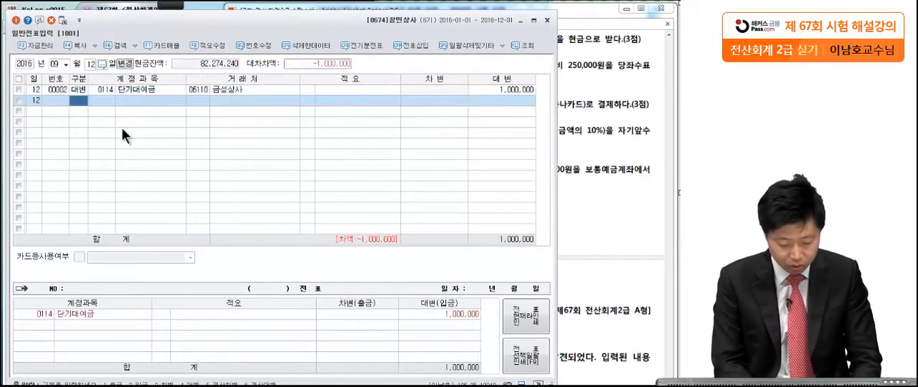
Add a credit line with account 0901 이자수익 for 50,000, checking question [4] in the exam PDF.
text(4이)
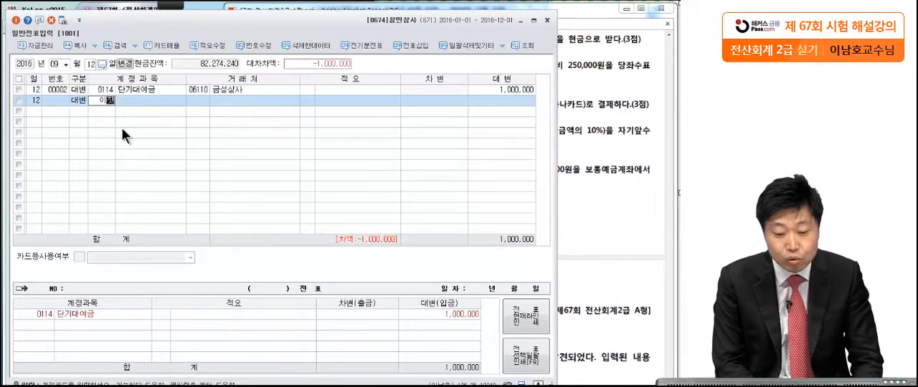
key(Return)
key(Return)
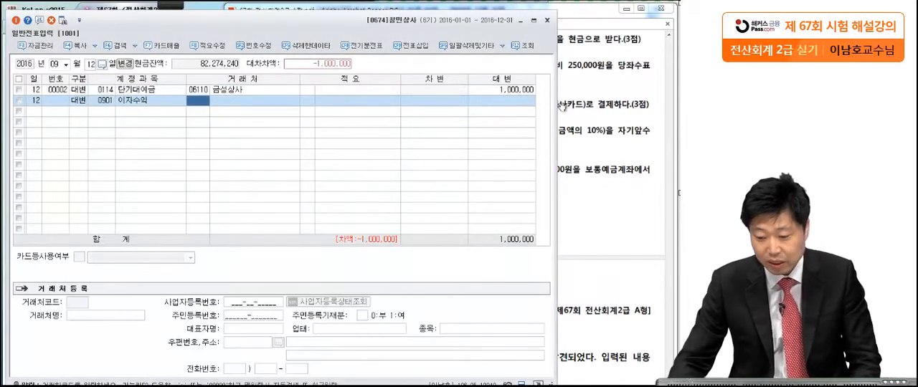
click(527, 104)
click(583, 109)
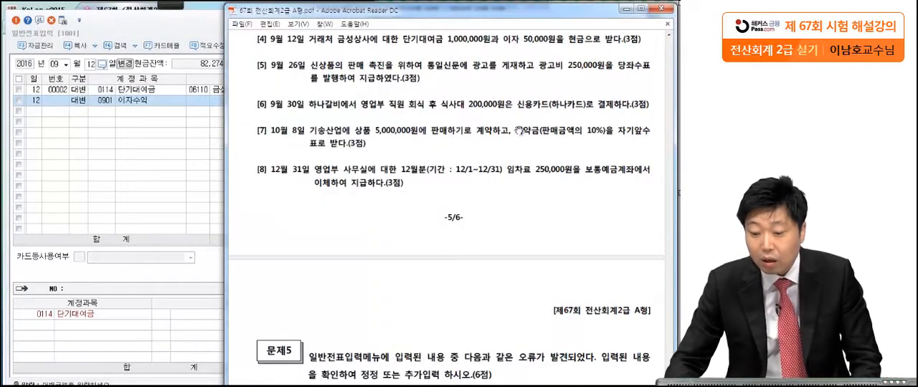
click(204, 153)
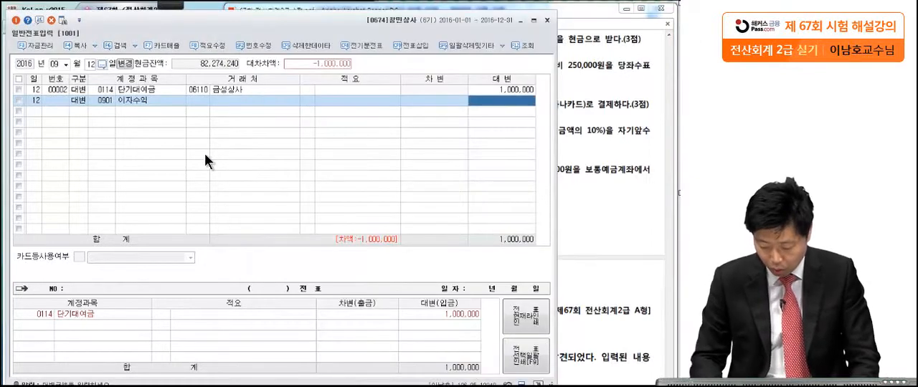
text(50000)
key(Return)
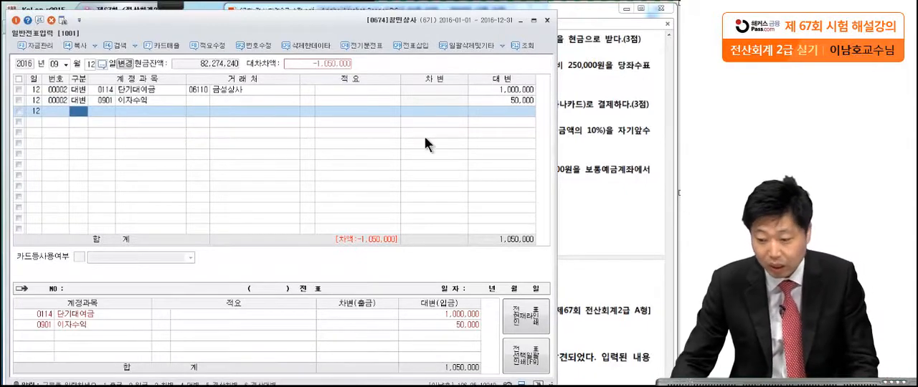
Complete the September 12 voucher with a debit line for account 0101 현금 of 1,050,000.
click(574, 113)
click(167, 146)
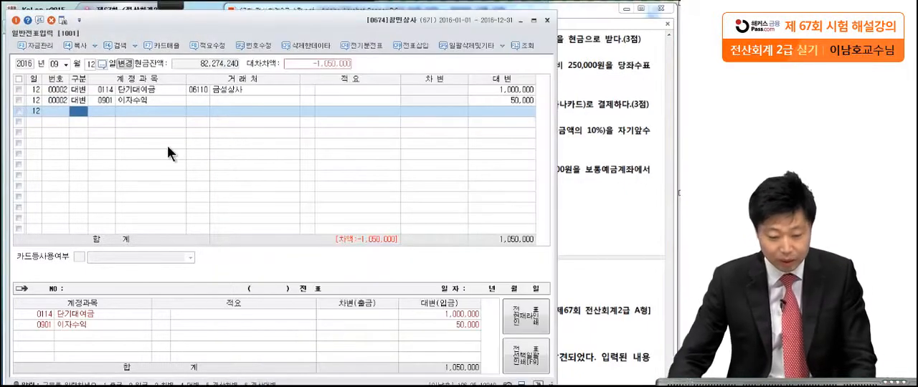
text(3)
key(Return)
text(꼼)
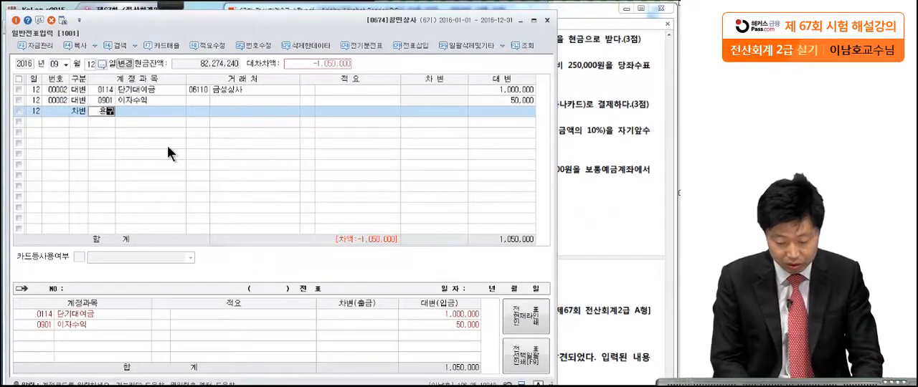
text(금)
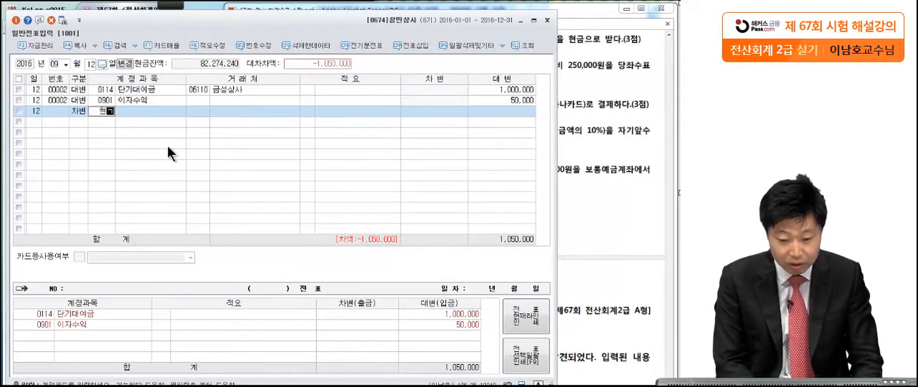
key(Return)
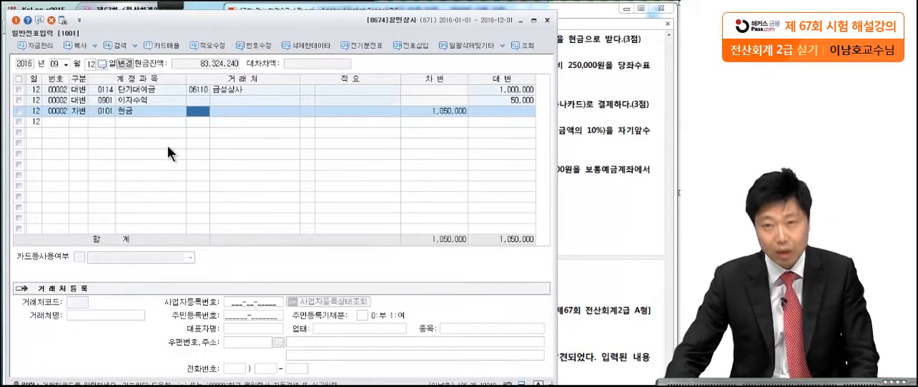
Bring question [5] to the head of the exam PDF view, circle 당좌수표 with the Pen tool, and leave annotation mode.
drag(611, 130, 613, 105)
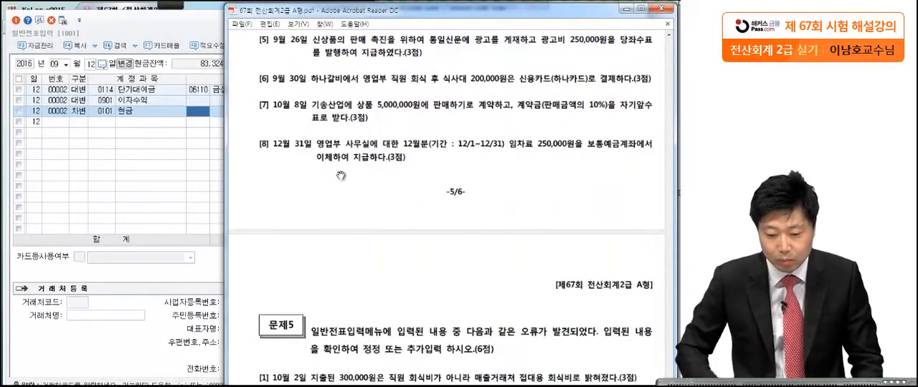
click(164, 5)
click(21, 26)
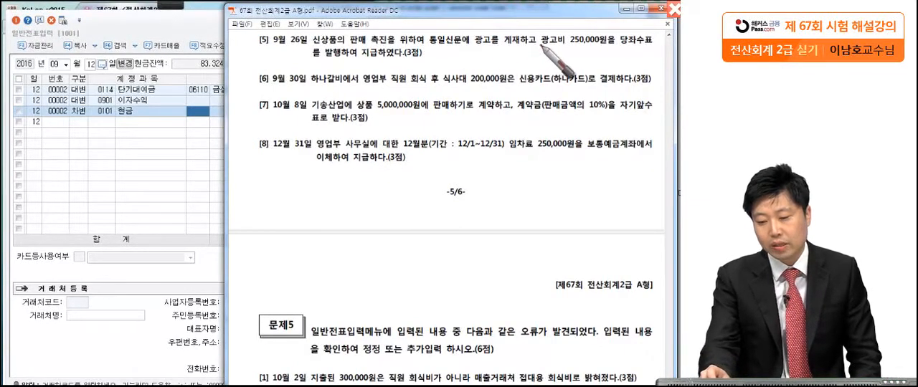
click(621, 48)
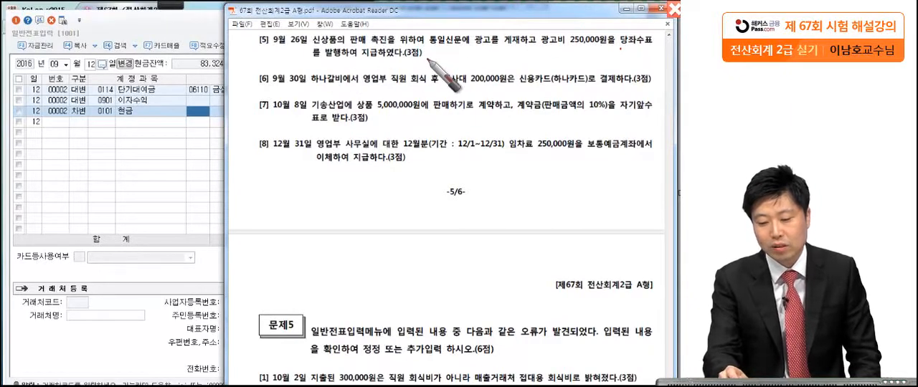
drag(428, 65, 429, 69)
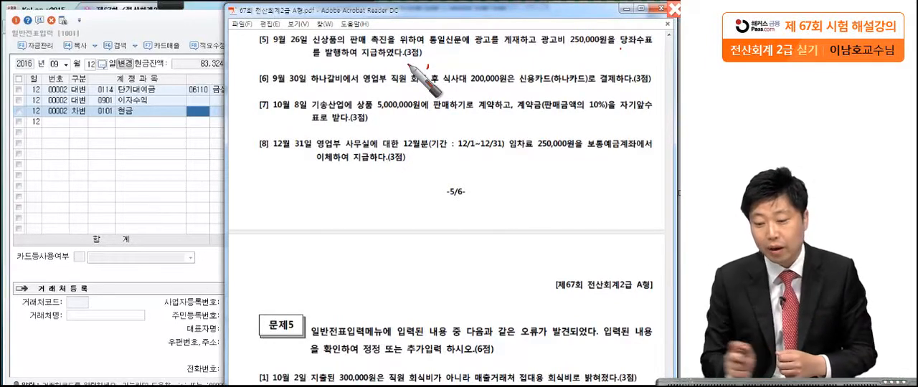
drag(655, 25, 664, 44)
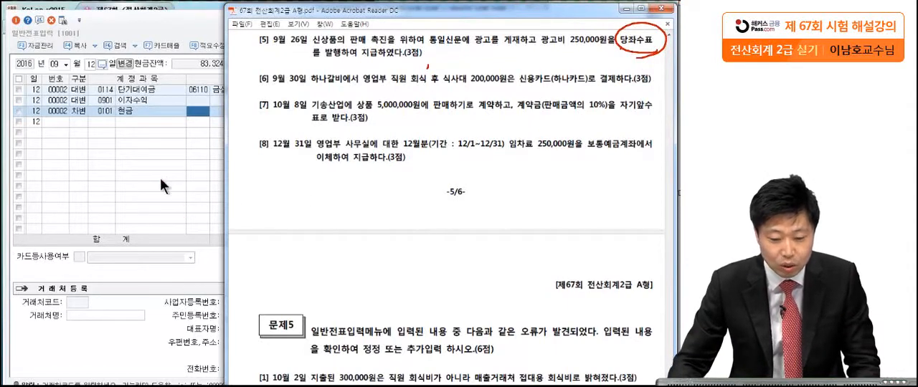
key(Escape)
Set the voucher date to September 26 and start a debit line with the 판매관리비 account 0833 광고선전비.
click(88, 63)
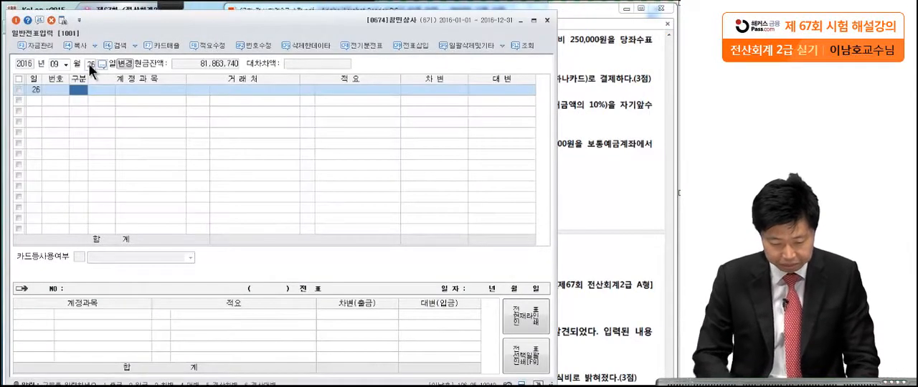
text(3)
key(Return)
text(ㅅ)
key(BackSpace)
text(광고선)
key(Return)
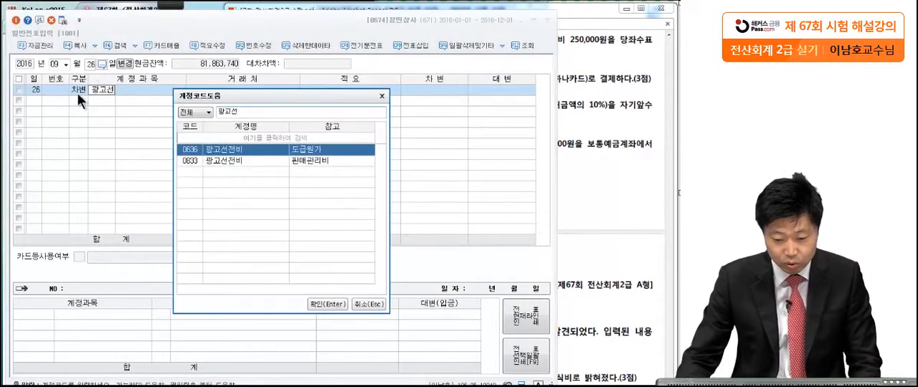
click(216, 160)
key(Return)
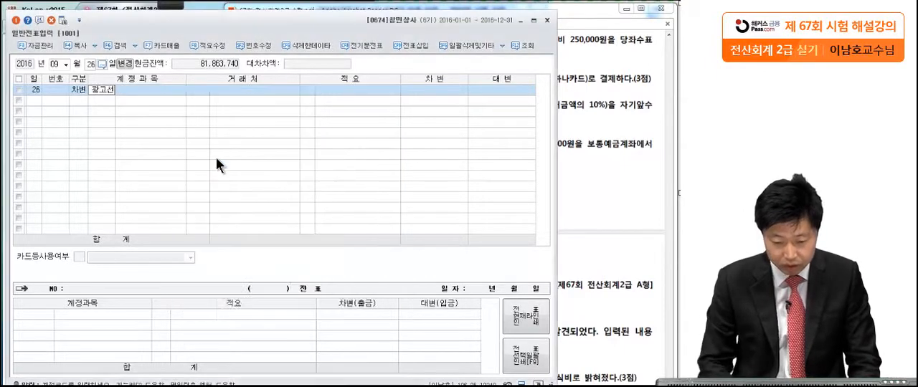
Check the advertising cost in question [5] and enter 250,000 as the debit amount of the 광고선전비 line.
click(622, 71)
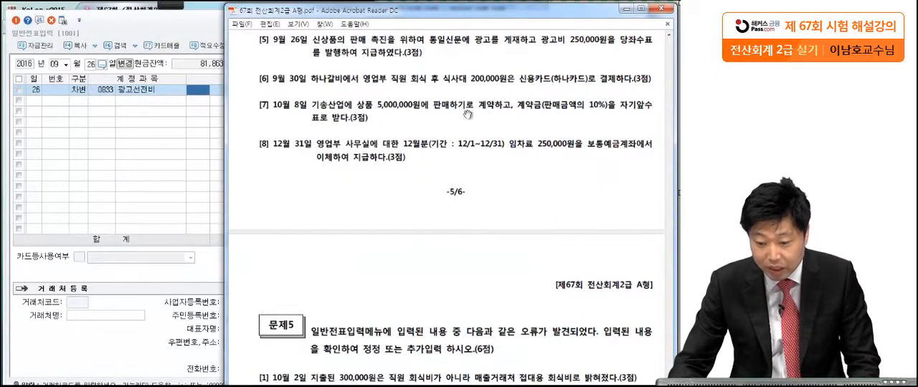
click(181, 177)
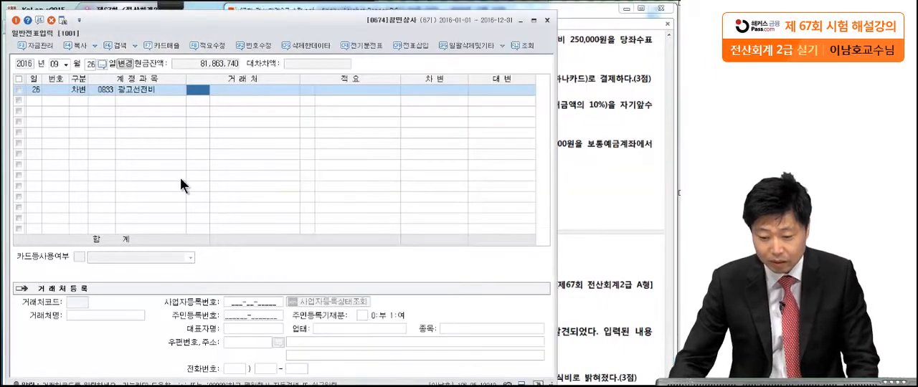
click(461, 90)
text(2500000)
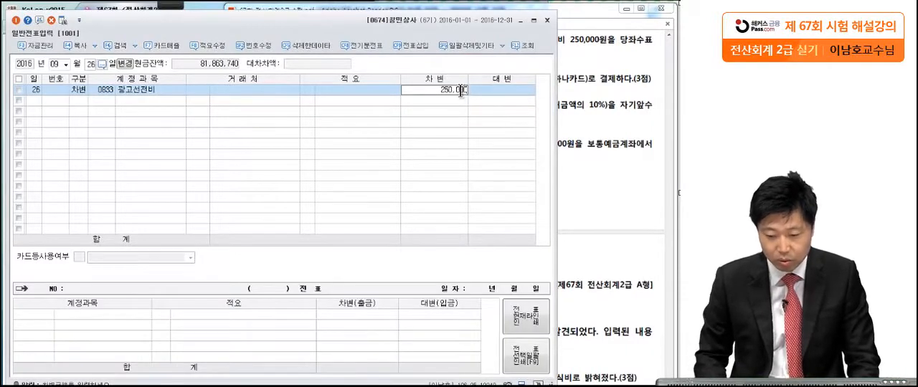
key(Return)
Add a credit line with account 0102 당좌예금 for 250,000 to the September 26 voucher.
text(4)
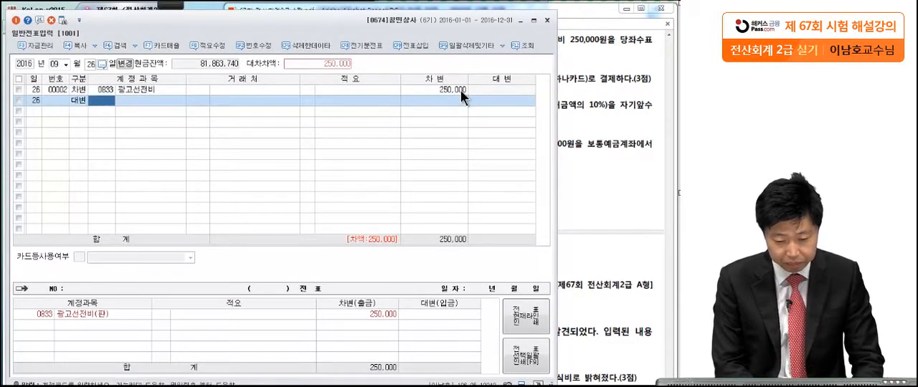
text(당좌)
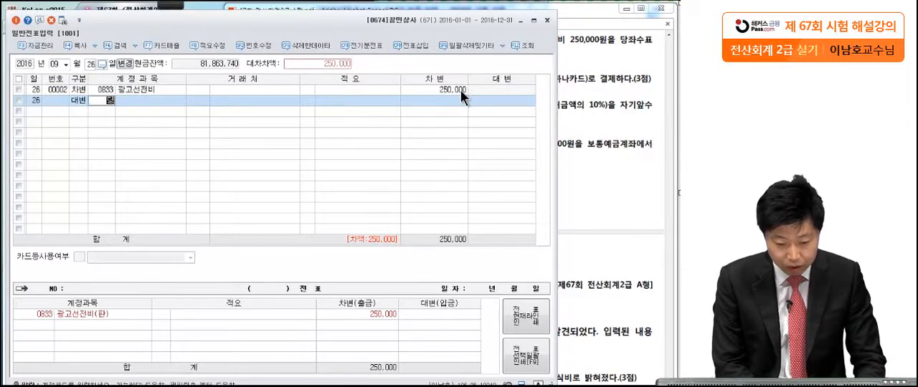
key(Return)
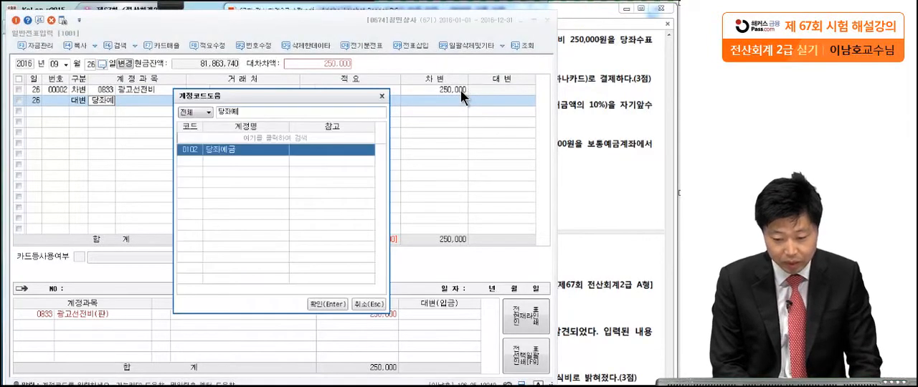
key(Return)
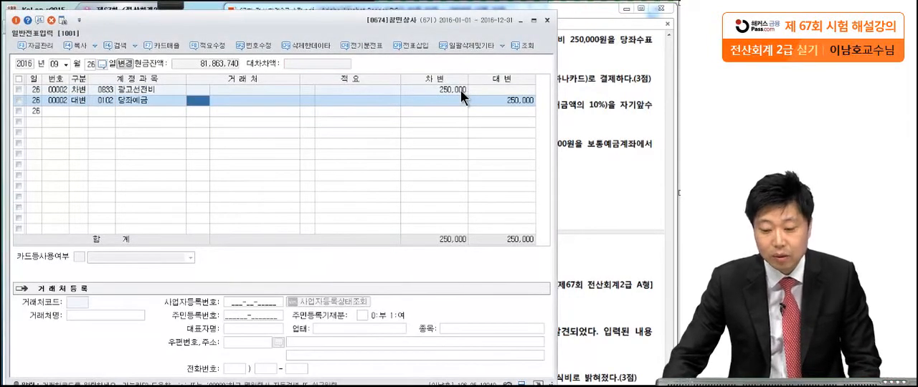
Bring question [6] into view in the exam PDF, mark 식사대 and 하나카드 with the Brush tool, and leave annotation mode.
click(617, 91)
scroll(607, 164, down, 1)
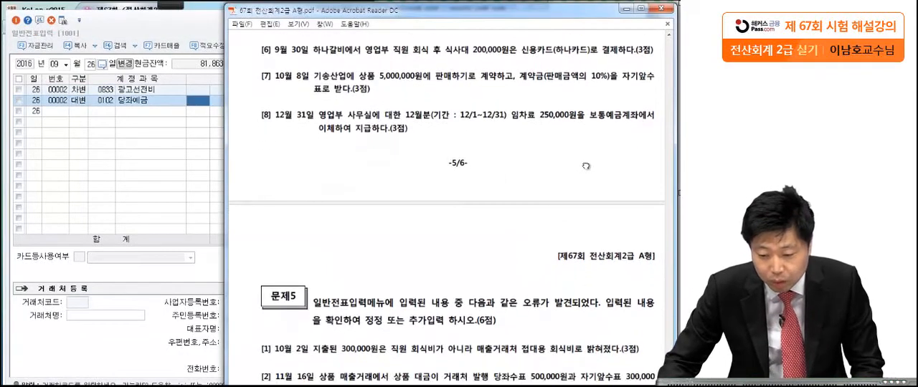
click(168, 4)
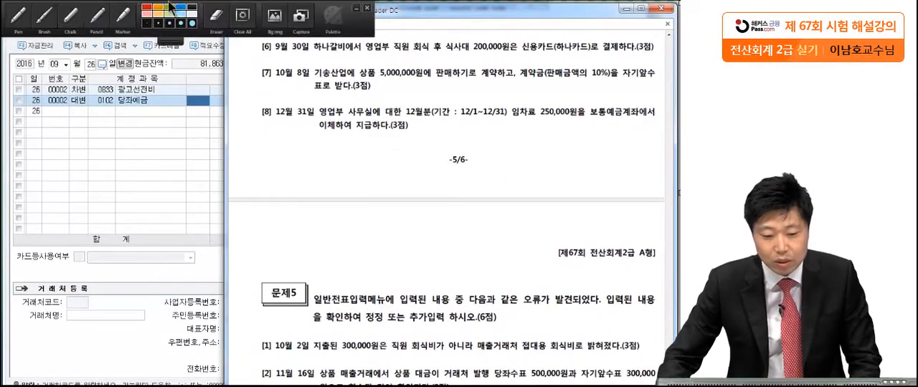
click(44, 18)
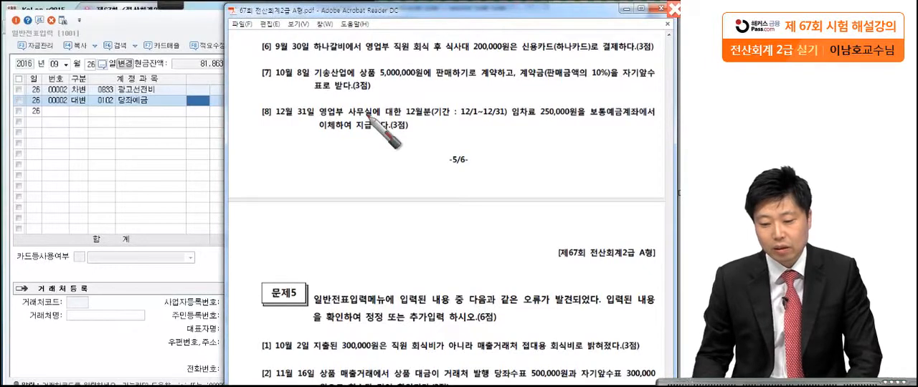
drag(444, 67, 442, 65)
click(527, 61)
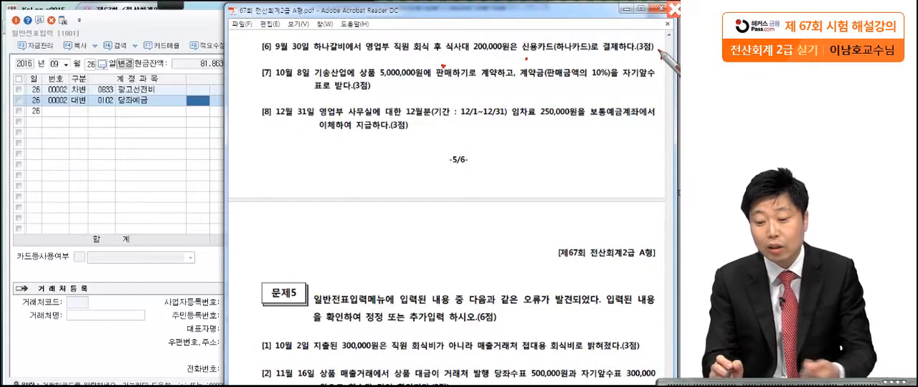
click(662, 57)
drag(468, 50, 433, 44)
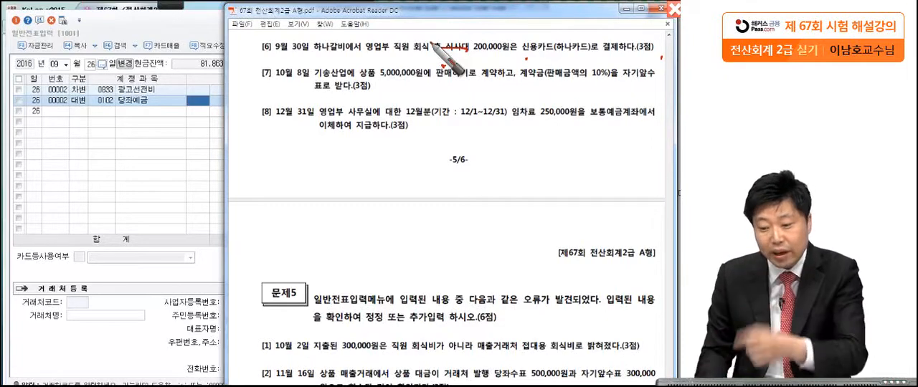
drag(558, 56, 594, 53)
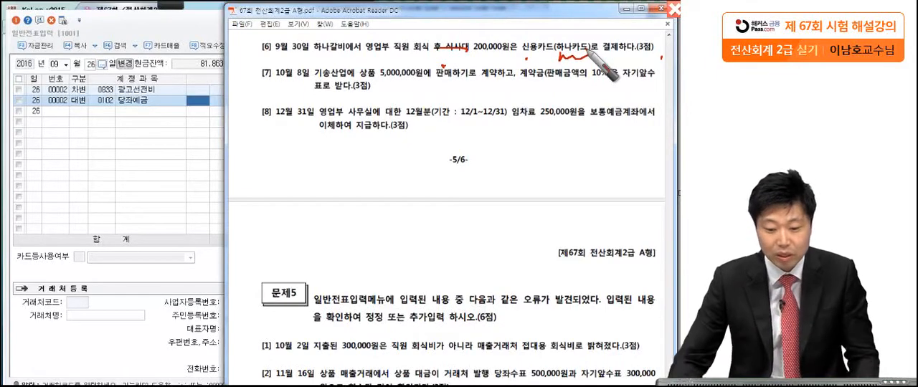
key(Escape)
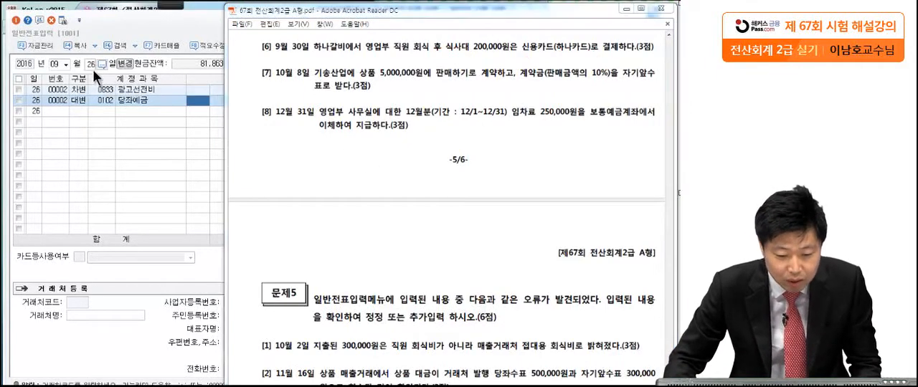
Set the voucher date to September 30 and start a debit line with the 판매관리비 account 0811 복리후생비.
click(91, 67)
text(30)
key(Return)
key(3)
key(Return)
text(복리)
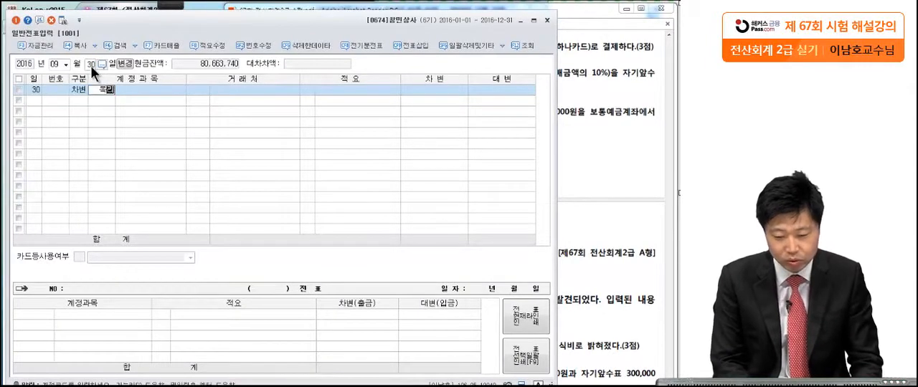
key(Return)
click(235, 201)
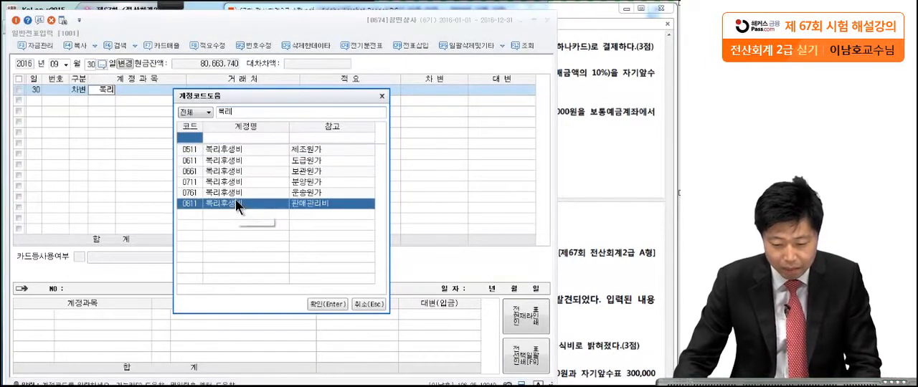
key(Return)
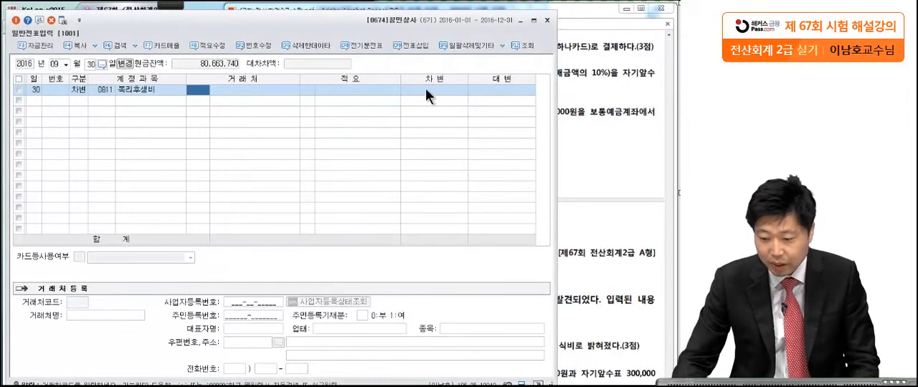
Check the meal cost in question [6] and enter 200,000 as the debit amount of the 복리후생비 line.
key(Return)
key(Return)
click(567, 83)
click(174, 169)
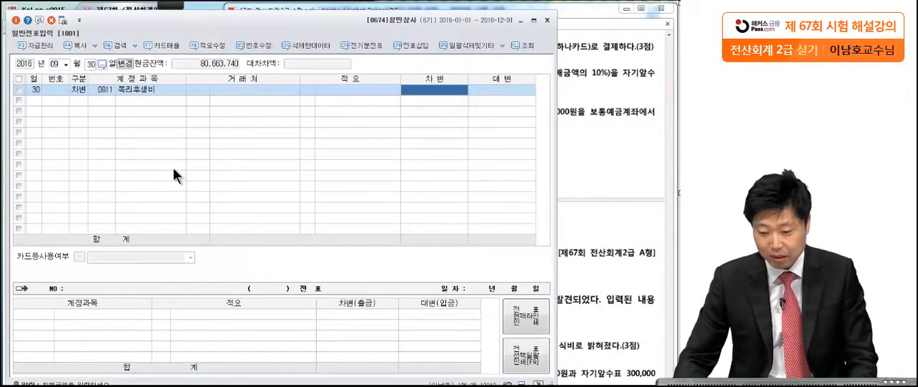
text(2000000)
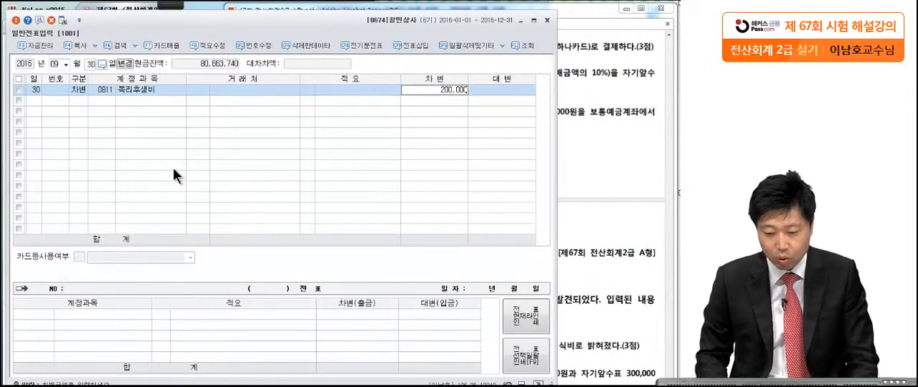
key(Return)
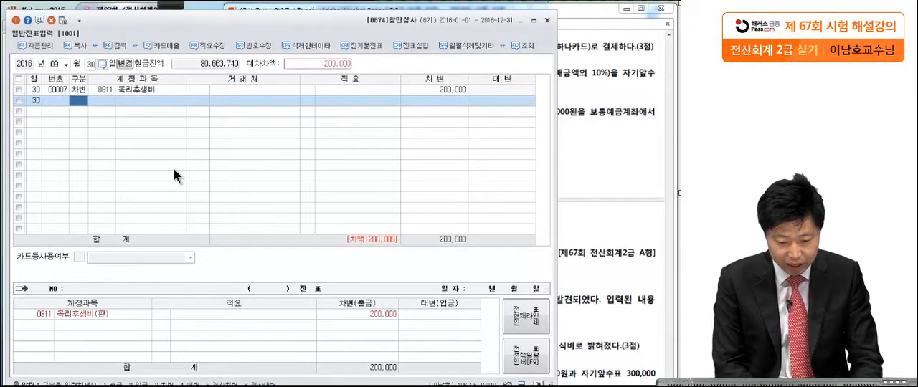
Add a credit line with account 0253 미지급금 for 200,000 to the September 30 voucher.
text(4미지급)
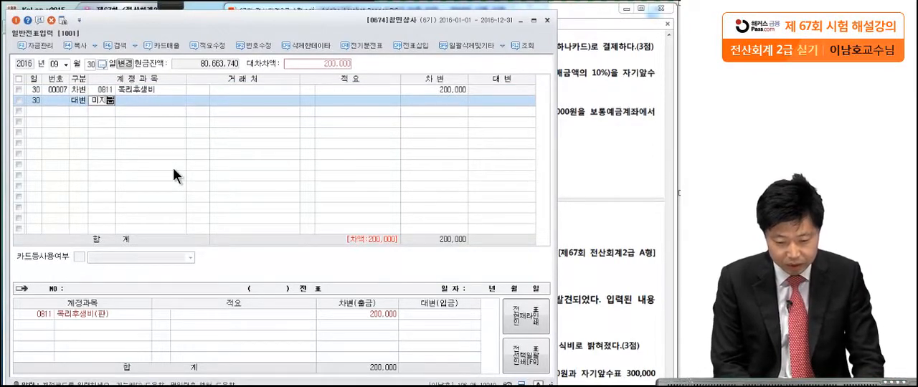
key(Return)
Look up the card vendors and assign 99602 하나카드 as the 거래처 of the 미지급금 line.
key(Return)
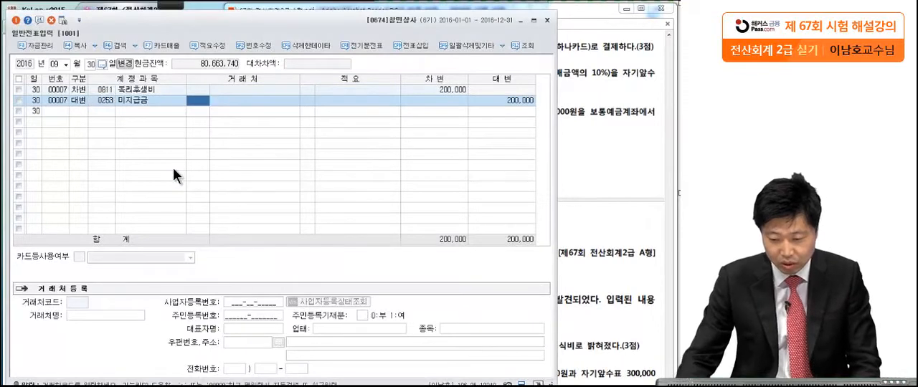
text(카드)
key(Return)
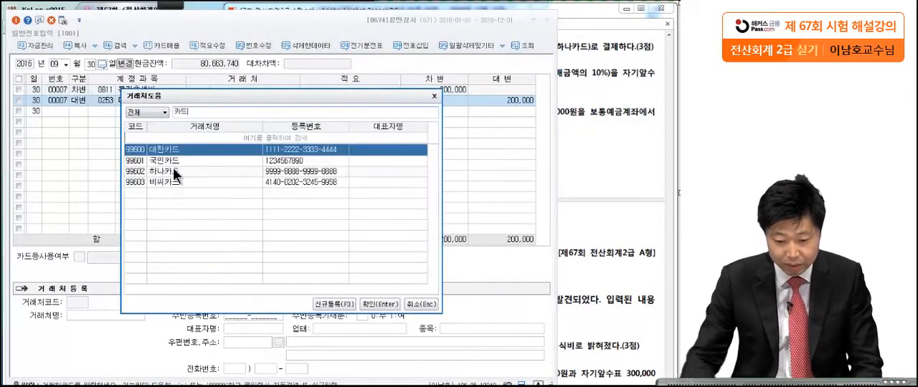
click(617, 93)
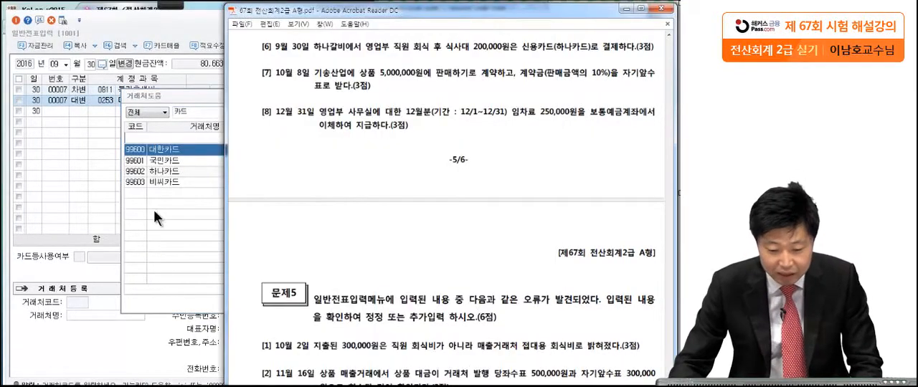
click(167, 173)
double_click(167, 173)
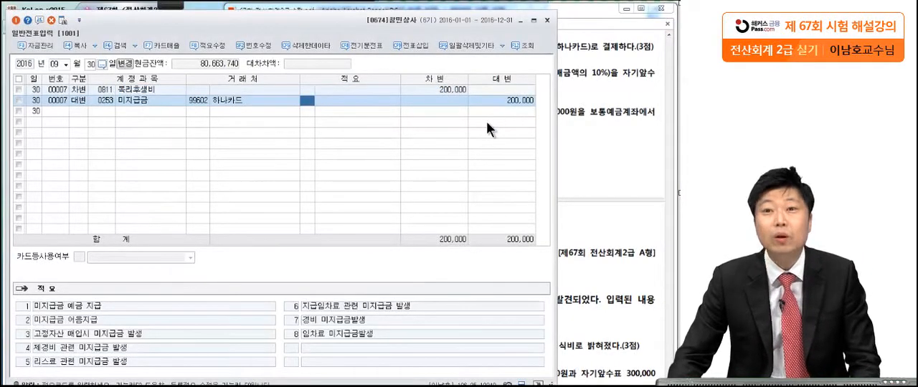
Bring question [7] into view in the exam PDF, mark 상품 5,000,000원, 10% and 자기앞수표 with the Brush tool, and leave annotation mode.
click(568, 124)
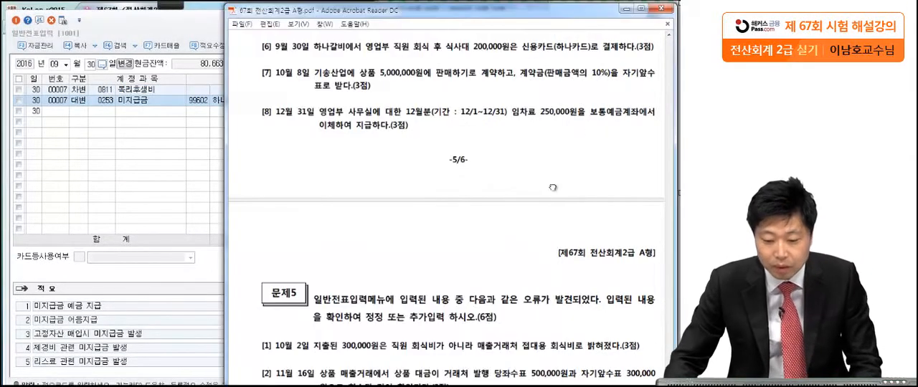
scroll(553, 153, down, 1)
click(170, 4)
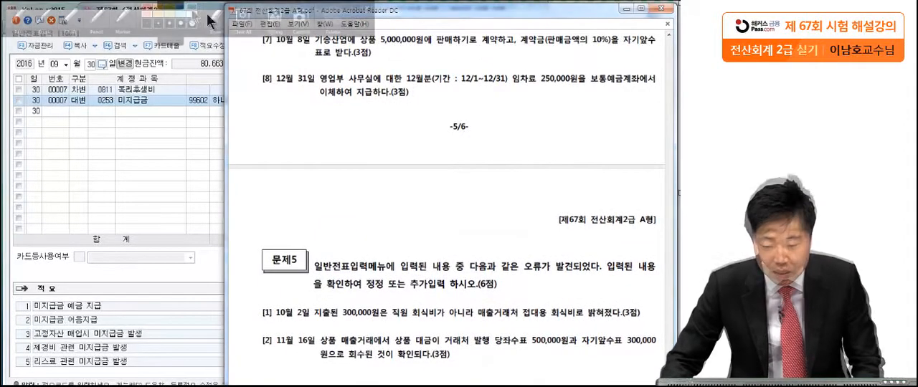
click(18, 16)
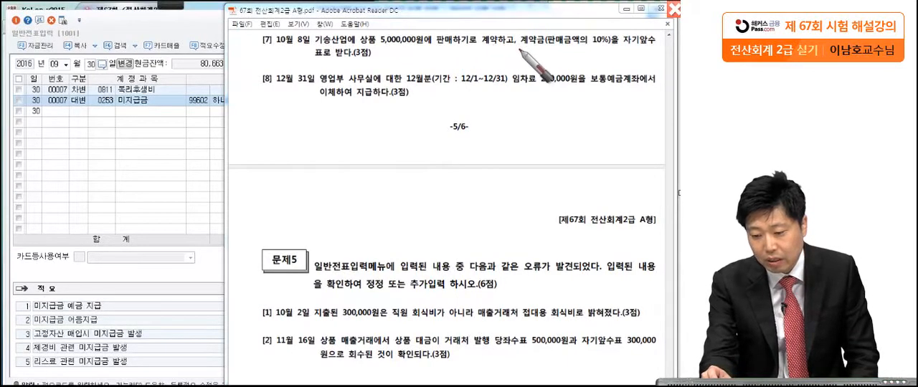
drag(518, 49, 521, 49)
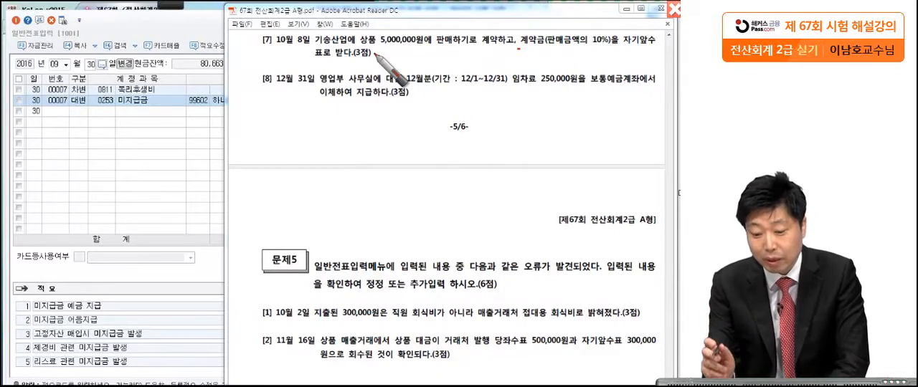
drag(359, 45, 429, 44)
drag(615, 48, 582, 51)
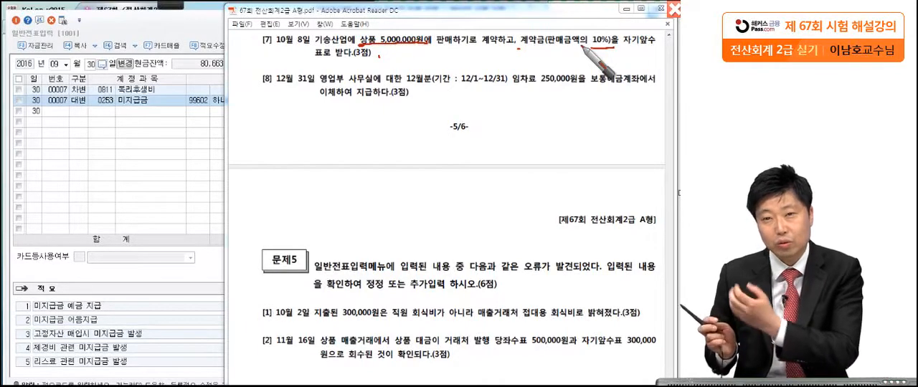
drag(622, 50, 668, 54)
drag(313, 56, 333, 57)
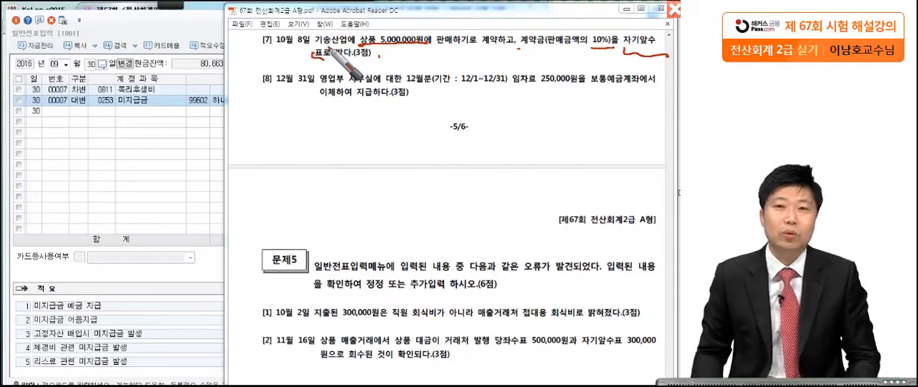
key(Escape)
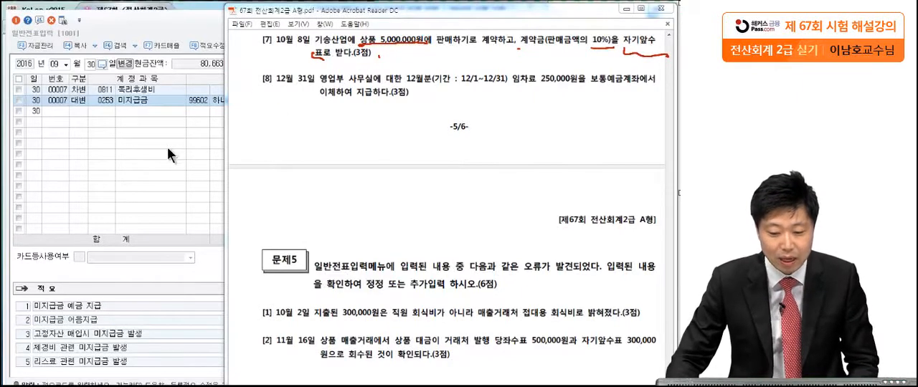
Set the voucher date to October 8 and start a credit line with account 0259 선수금.
click(55, 64)
text(10)
text(8)
key(Return)
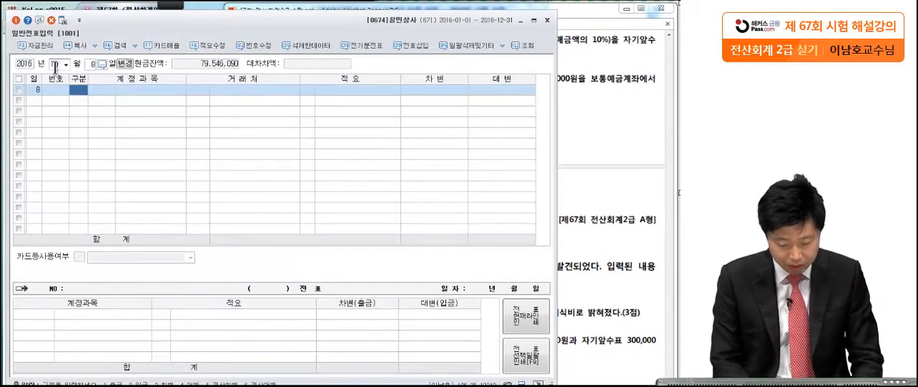
text(4)
key(Return)
text(259)
key(Return)
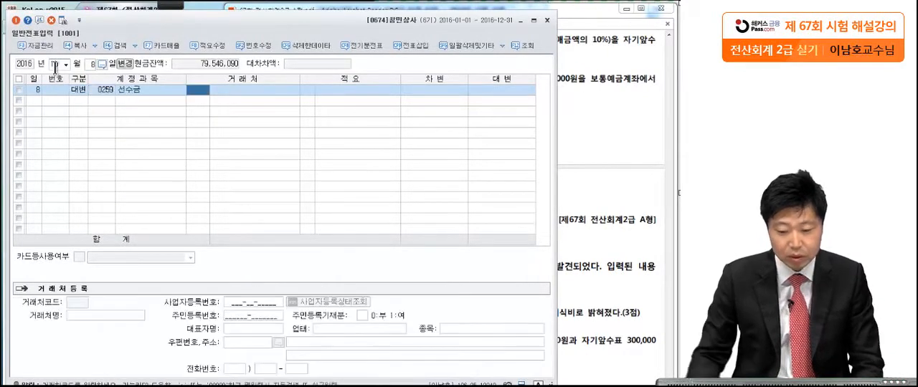
Check the customer in question [7] and assign 기송산업 as the 거래처 of the 선수금 line.
click(589, 52)
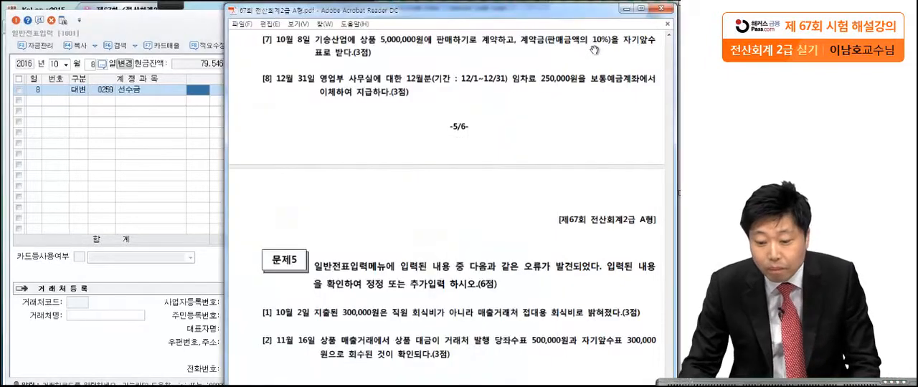
click(127, 141)
text(기승산)
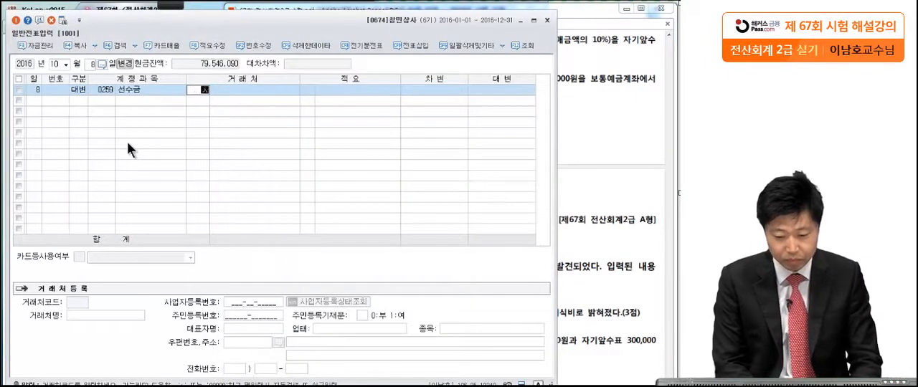
key(Return)
key(Return)
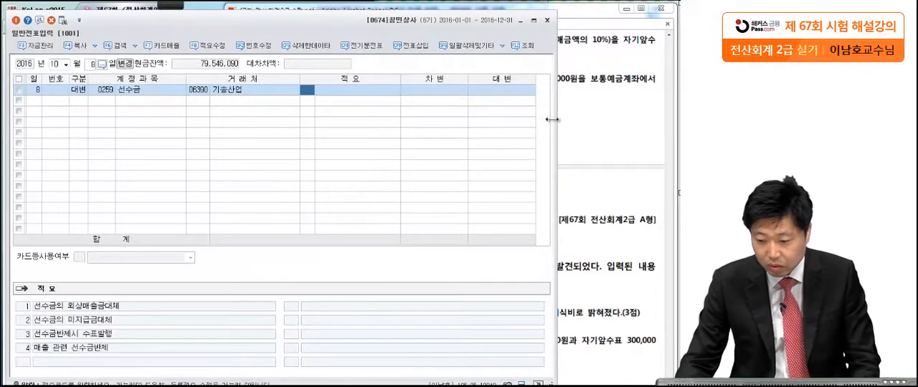
Check the contract deposit in question [7] and enter 500,000 as the credit amount of the 선수금 line.
click(584, 110)
click(182, 186)
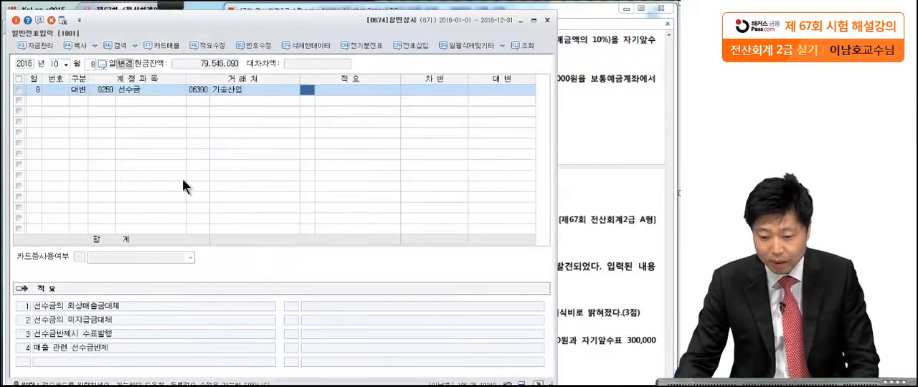
key(Return)
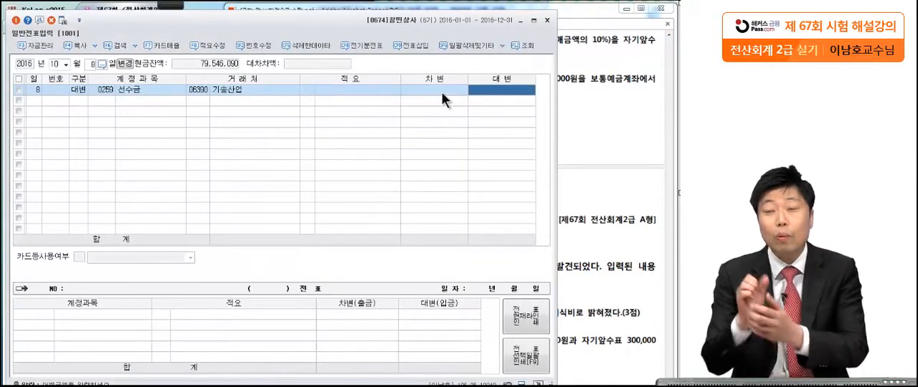
text(5)
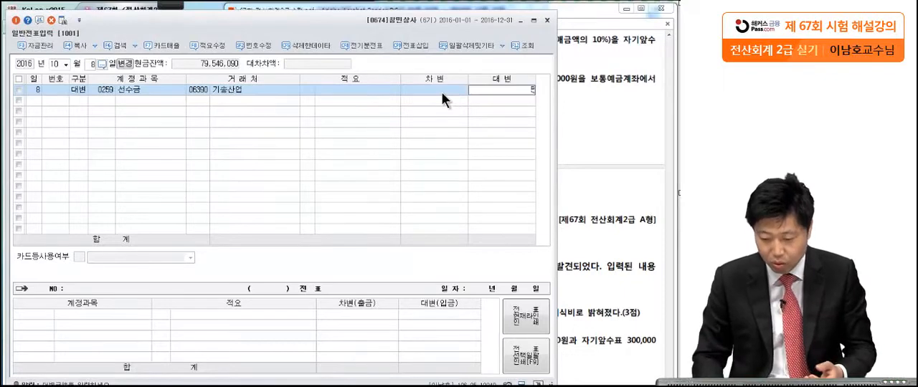
text(00,000)
key(Return)
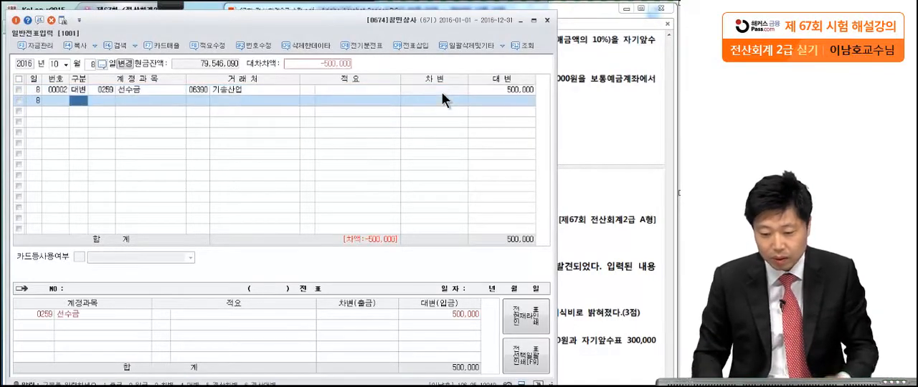
Add a debit line with account 0101 현금 for 500,000 to the October 8 voucher.
text(3)
key(Return)
text(101)
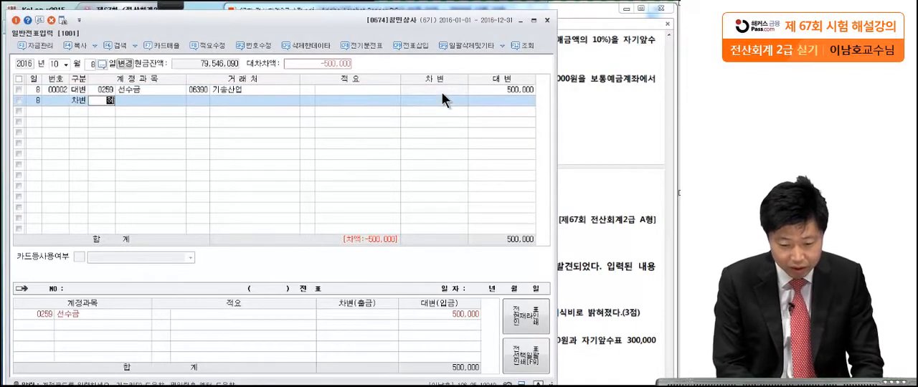
key(Return)
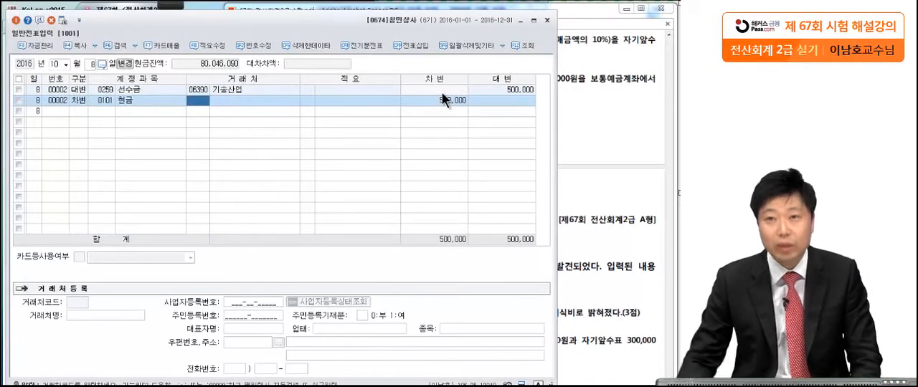
Bring question [8] into view in the exam PDF and mark the period 12/1~12/31 and the 250,000원 rent with the Brush tool.
click(559, 148)
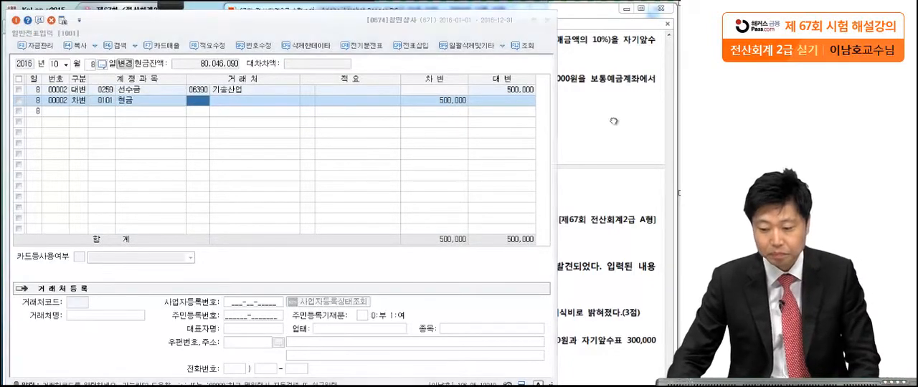
scroll(596, 150, down, 2)
drag(596, 150, 588, 149)
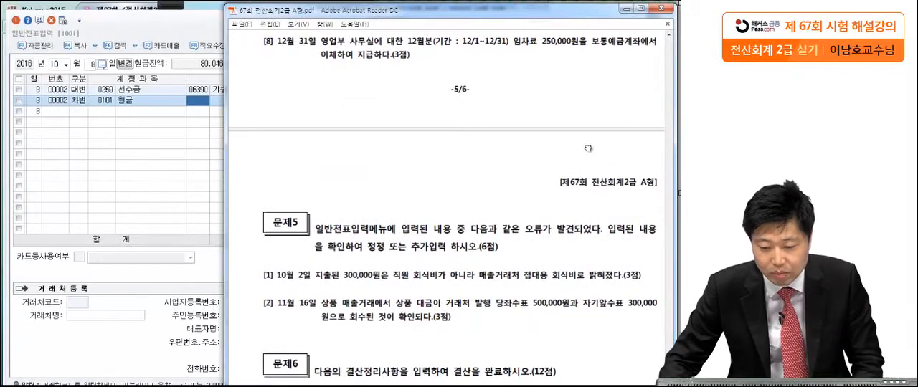
click(170, 4)
click(19, 17)
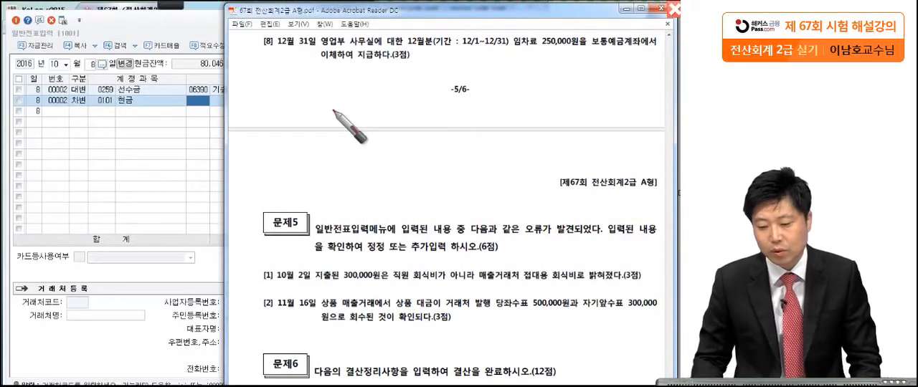
click(507, 48)
click(580, 48)
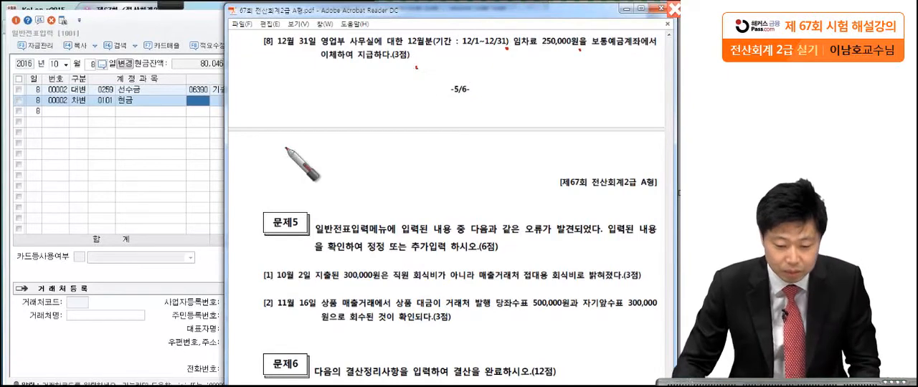
Load December 31 in 일반전표입력 and start a debit line with the 판매관리비 account 0819 임차료.
click(57, 111)
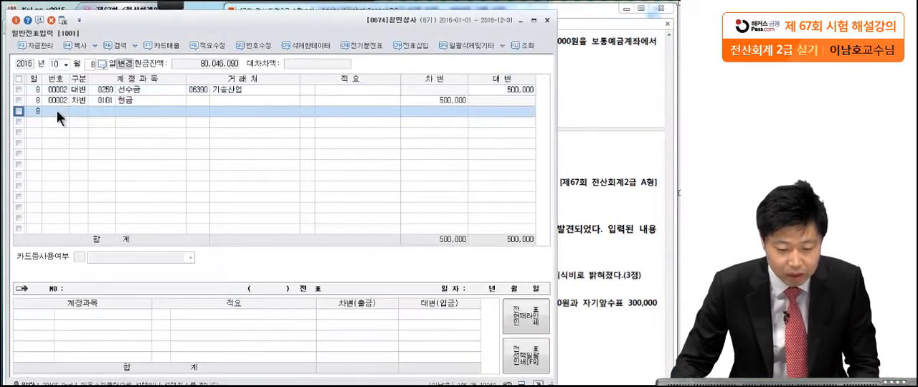
click(54, 64)
text(1)
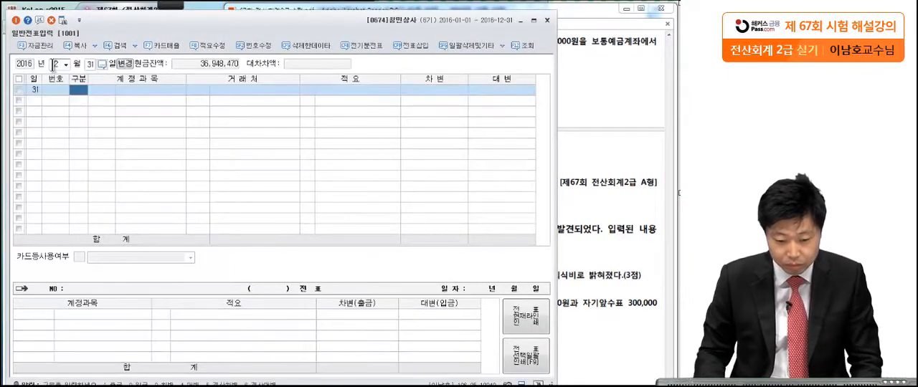
text(2313)
key(Return)
text(임차료)
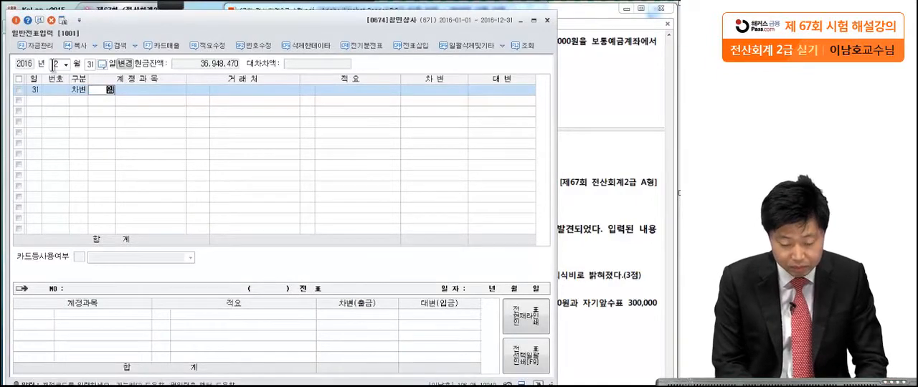
key(Return)
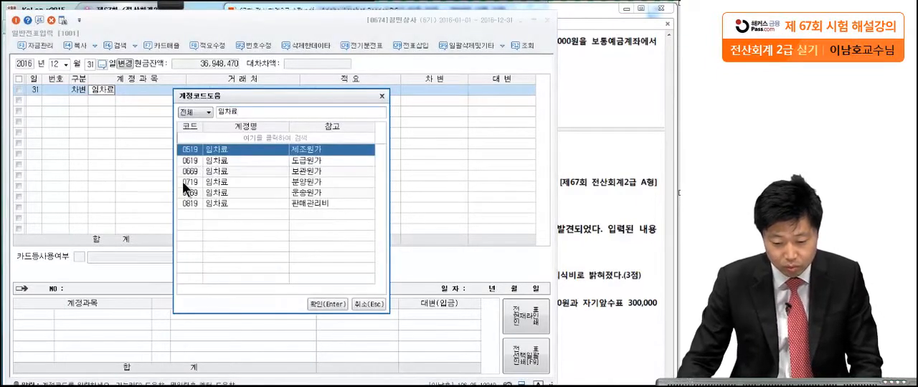
click(195, 203)
key(Return)
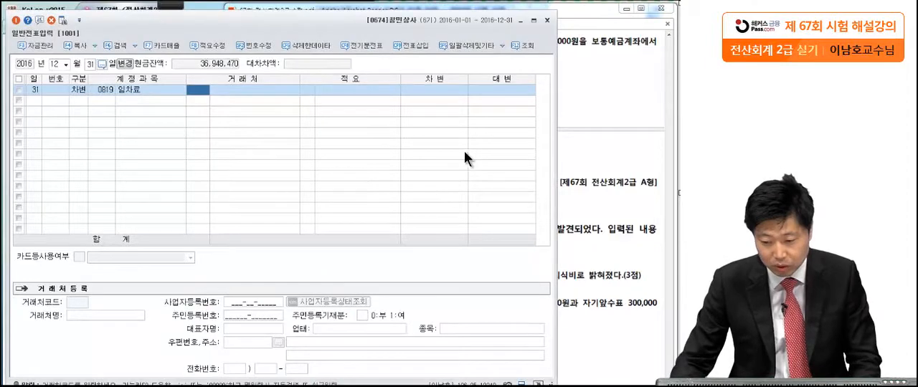
Enter 250,000 as the debit amount of the 임차료 line.
click(584, 79)
click(185, 171)
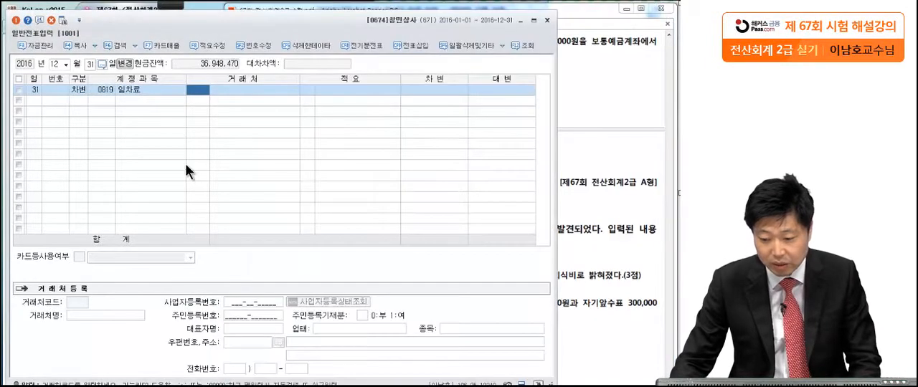
click(433, 93)
text(250+)
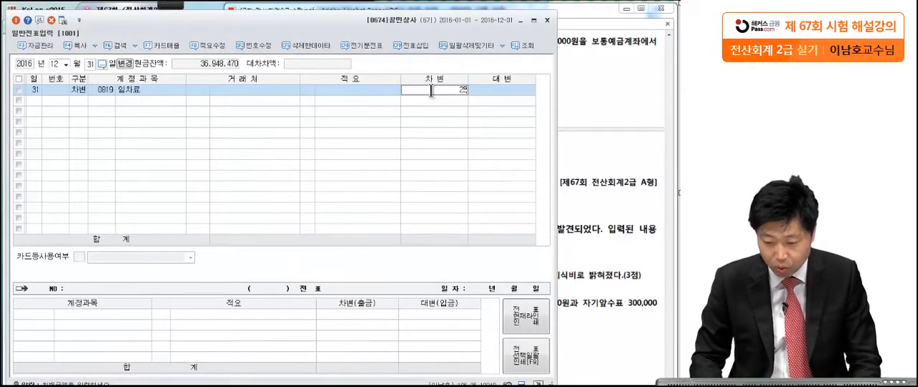
key(Return)
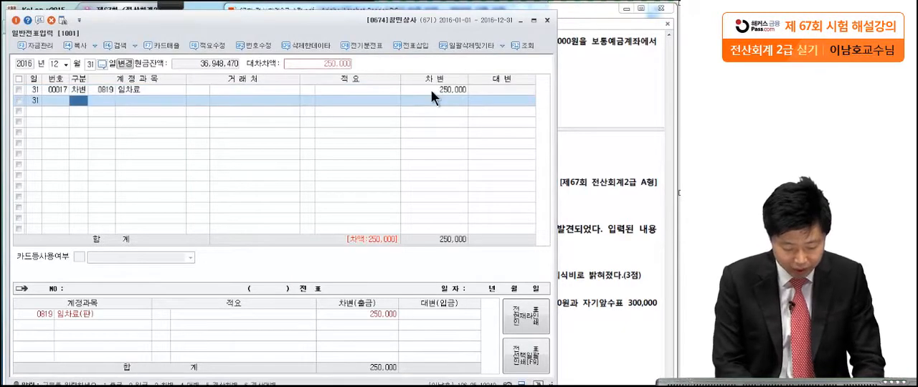
Add a credit line with account 0103 보통예금 for 250,000 to the December 31 voucher.
text(4보통)
key(Return)
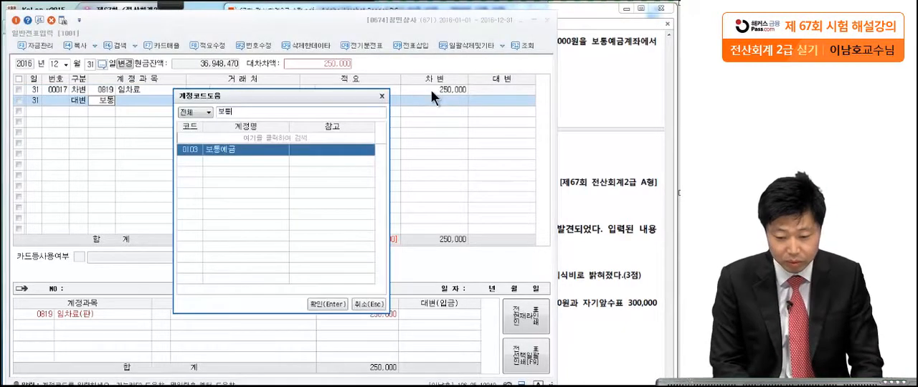
key(Return)
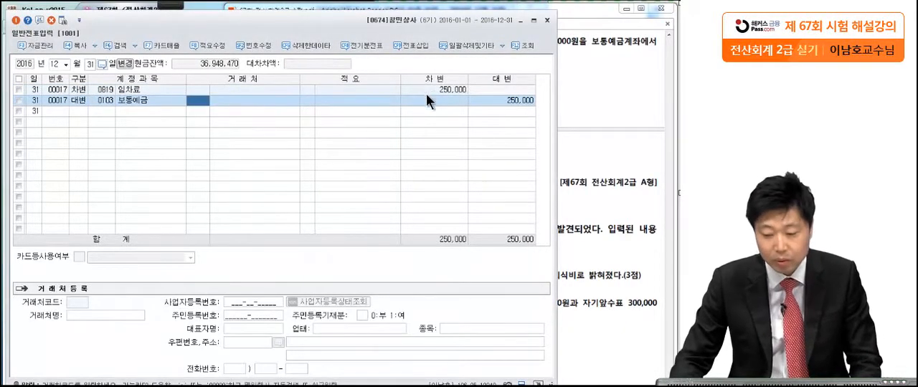
Check 문제5 question [1] in the exam PDF and load the October 2 voucher to review its debit and credit lines.
click(597, 113)
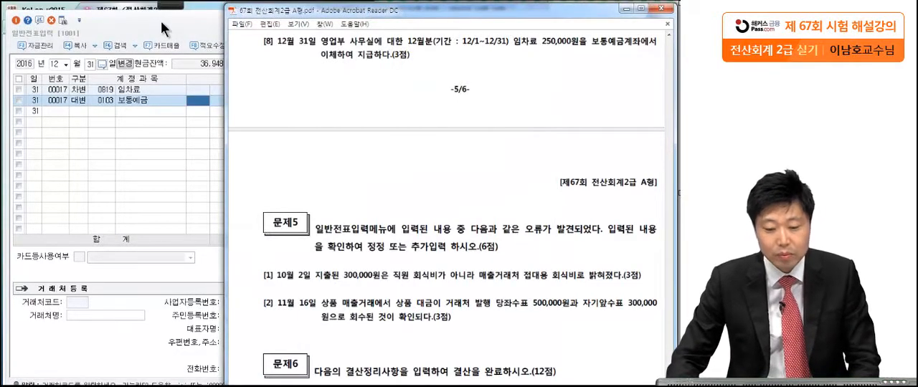
drag(400, 248, 396, 176)
scroll(416, 165, down, 3)
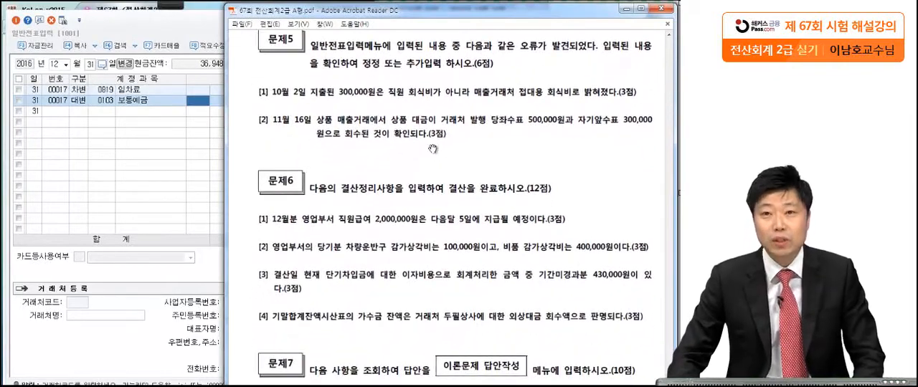
scroll(439, 147, down, 2)
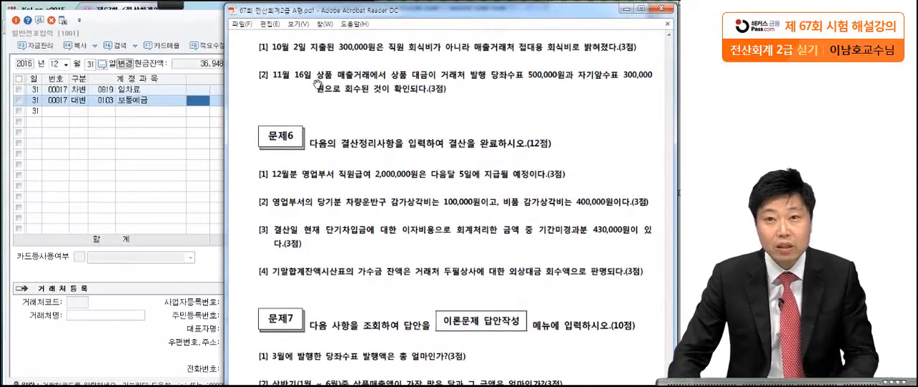
click(60, 63)
text(10)
key(Return)
text(2)
key(Return)
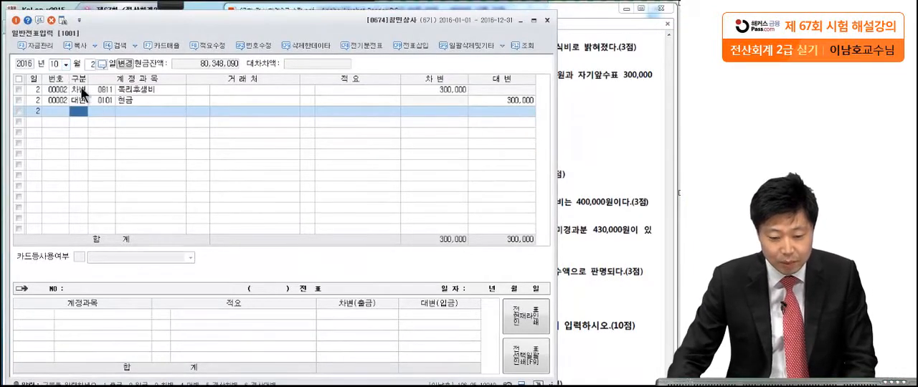
click(81, 89)
click(80, 102)
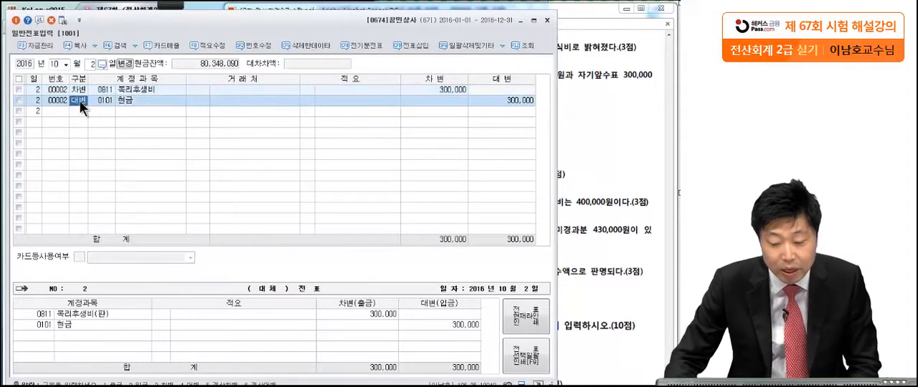
Mark the 매출거래처 접대용 wording in 문제5 question [1] and circle the voucher's 복리후생비 line with the pen.
click(584, 113)
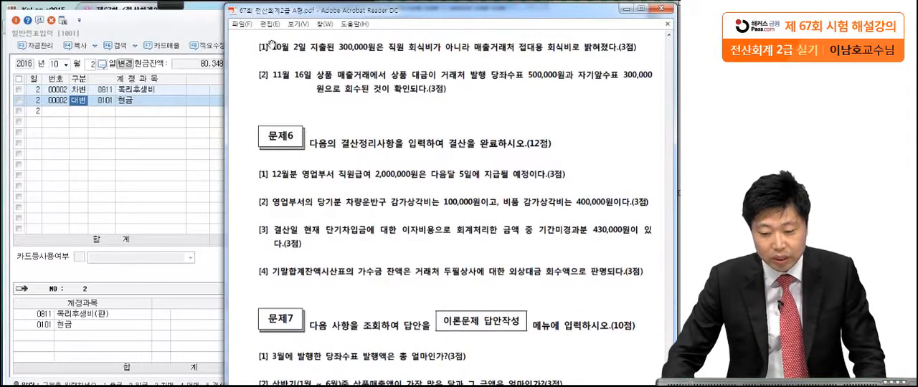
mouse_move(171, 7)
click(19, 20)
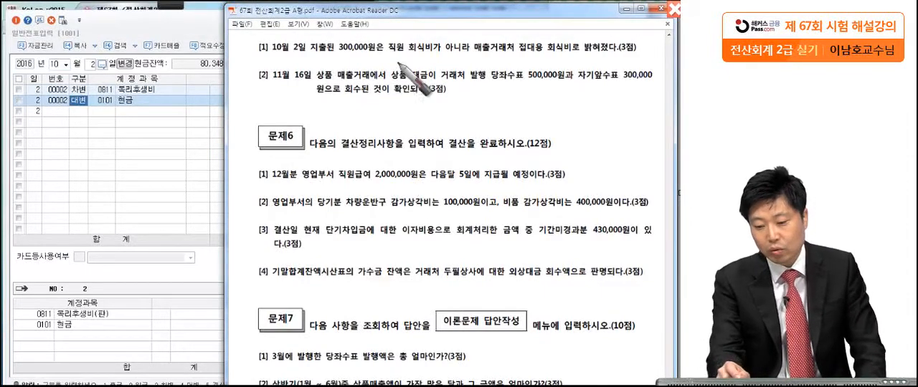
drag(476, 60, 480, 53)
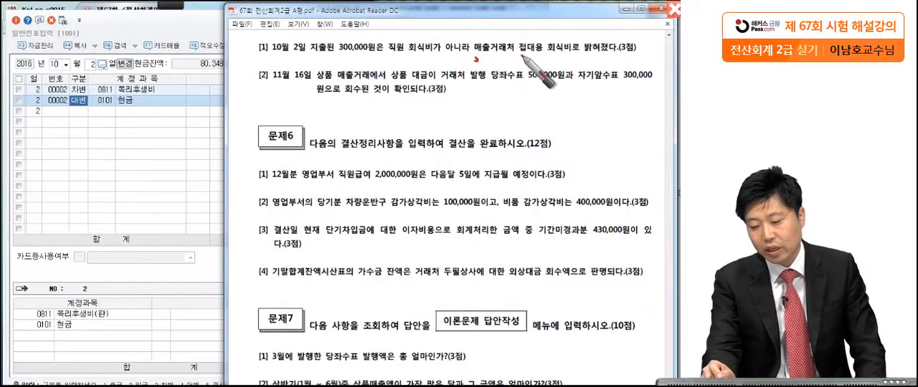
click(652, 60)
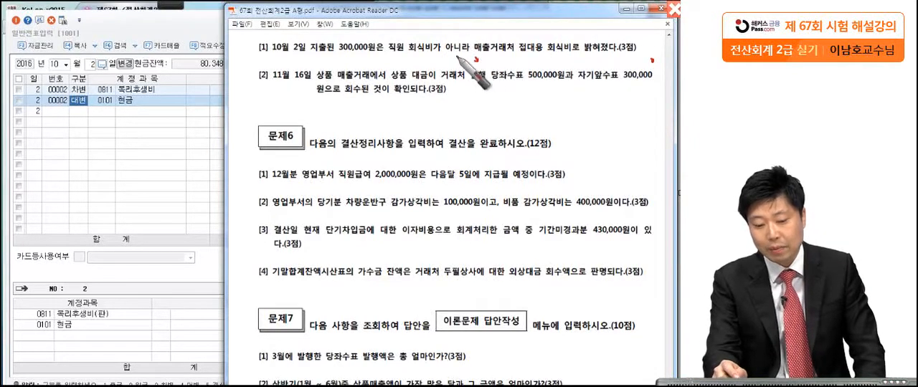
click(162, 95)
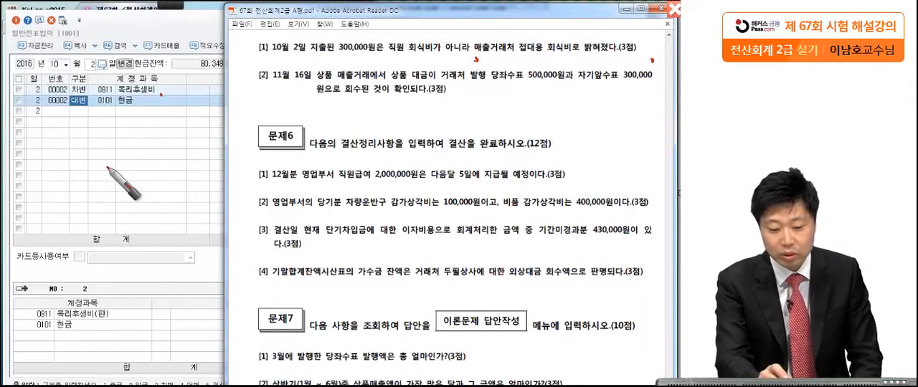
drag(86, 86, 159, 104)
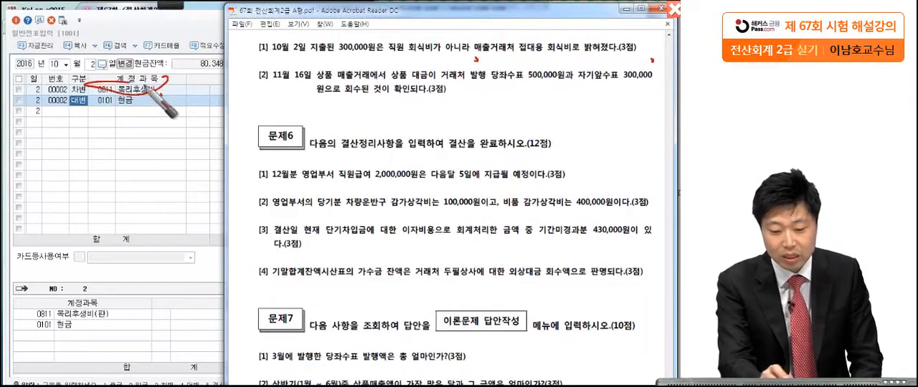
key(Escape)
Change the October 2 debit line's account from 복리후생비 to the 판매관리비 account 0813 접대비.
click(127, 133)
click(100, 91)
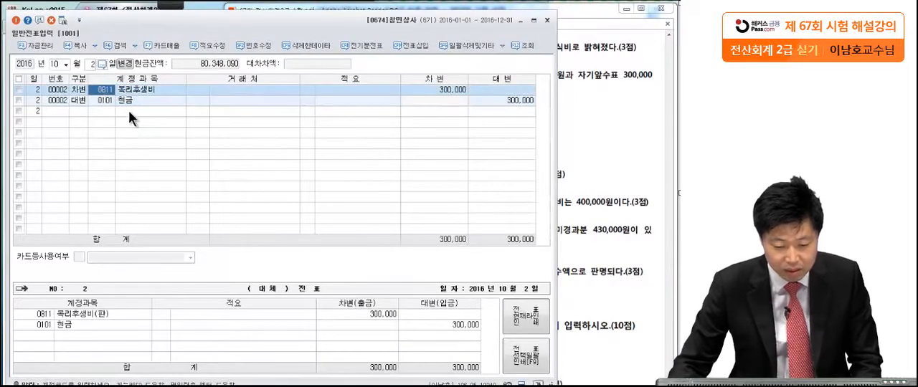
key(Delete)
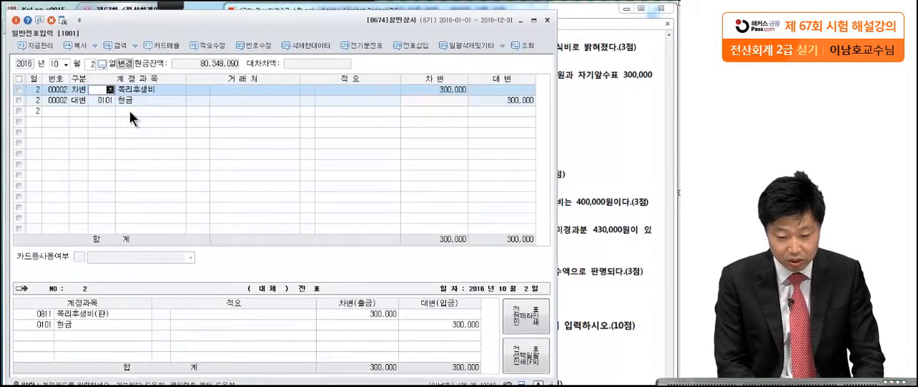
text(접대)
key(Return)
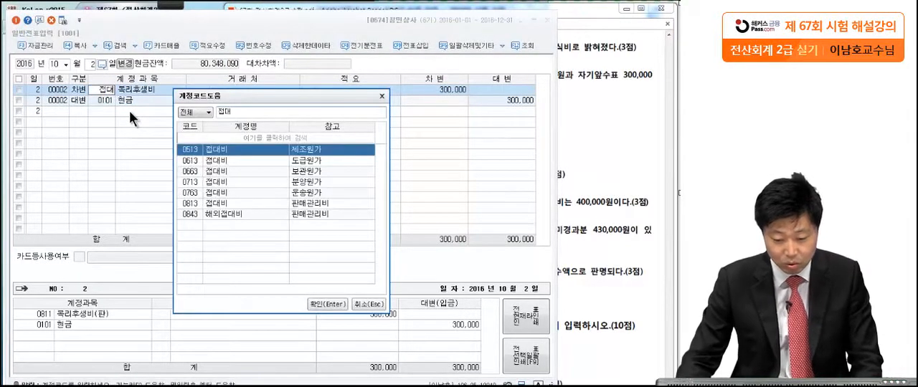
click(188, 203)
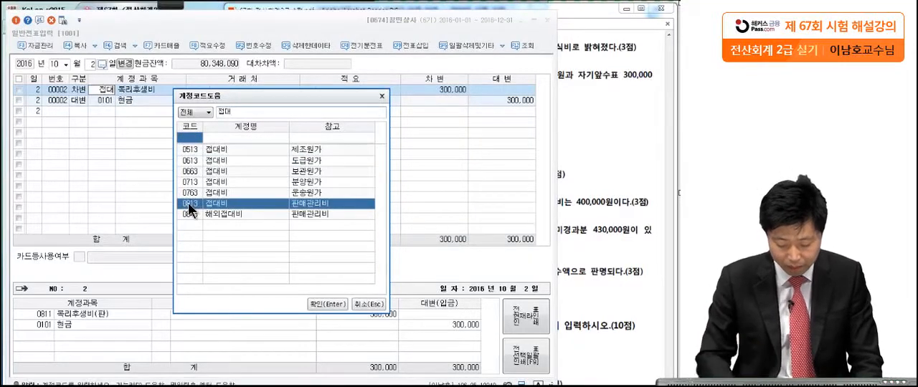
key(Return)
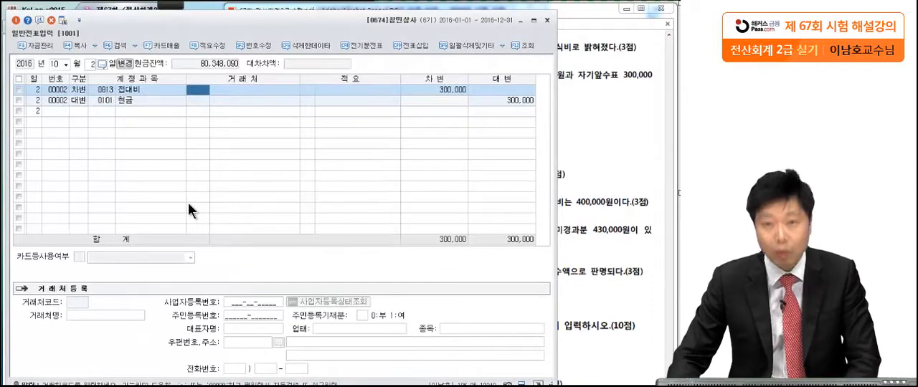
Check 문제5 question [2] in the exam PDF and load the November 16 voucher in 일반전표입력.
click(582, 176)
scroll(563, 265, down, 2)
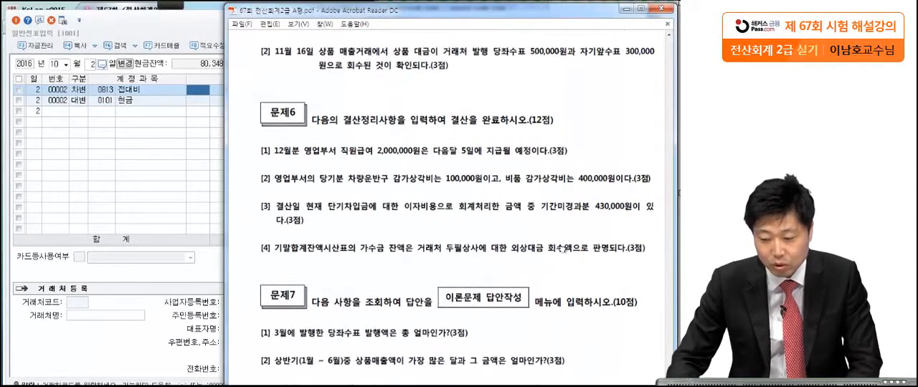
drag(563, 241, 559, 240)
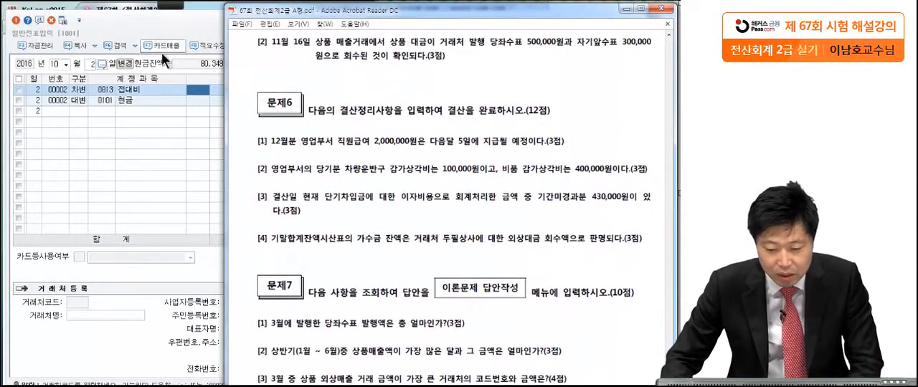
drag(282, 67, 273, 67)
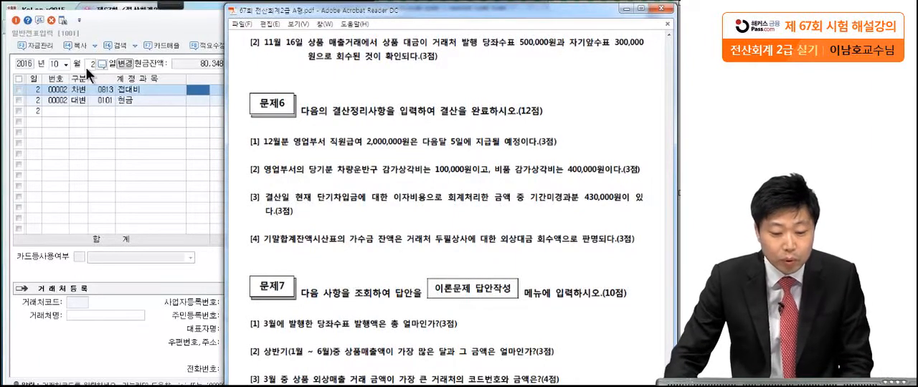
click(56, 63)
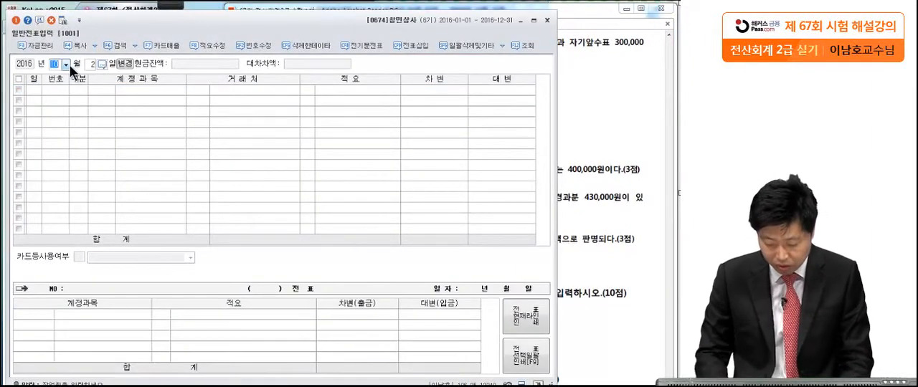
text(16)
key(Return)
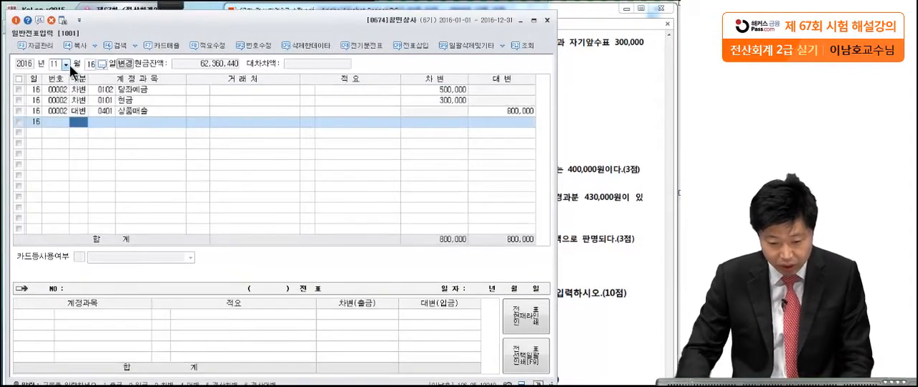
Review the 당좌예금, 현금 and 상품매출 lines of the November 16 voucher and return to question [2] in the exam PDF.
click(76, 90)
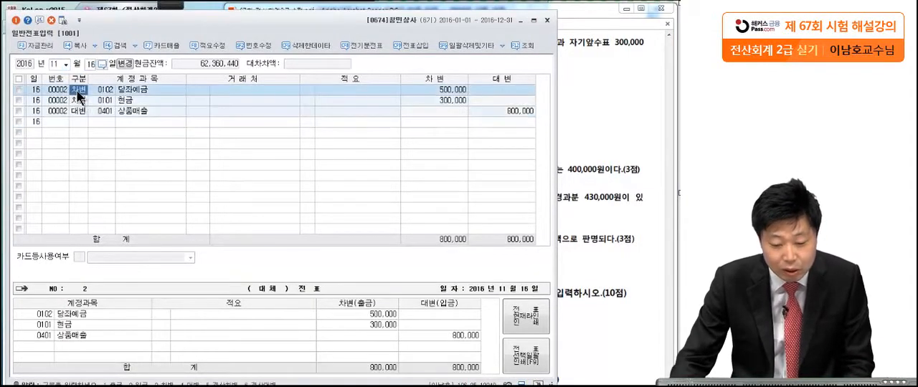
click(77, 99)
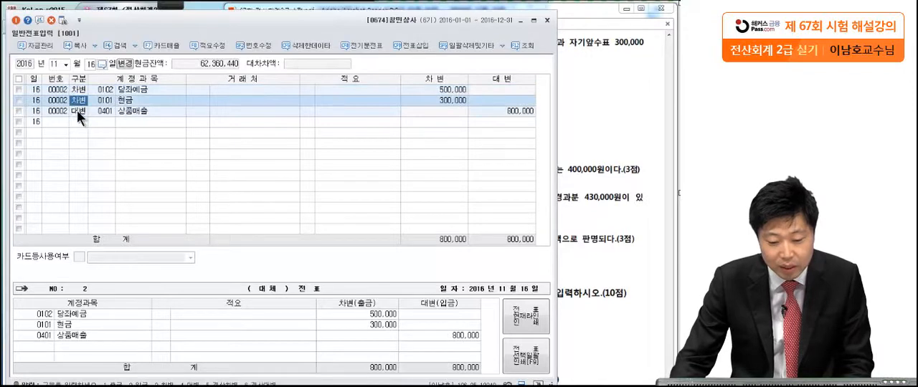
click(78, 111)
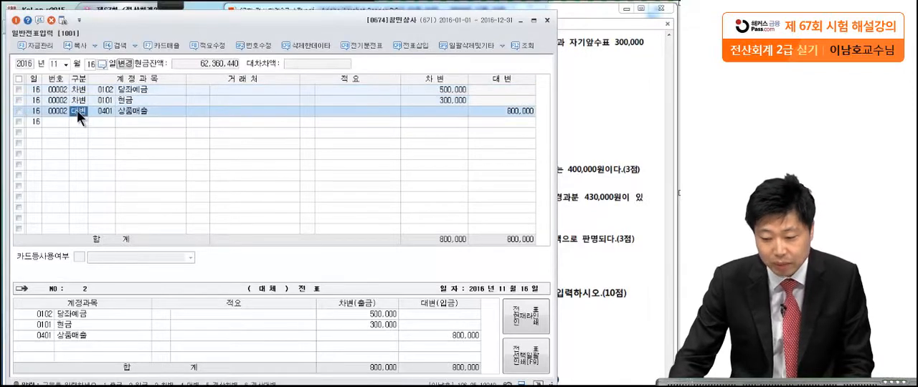
click(621, 77)
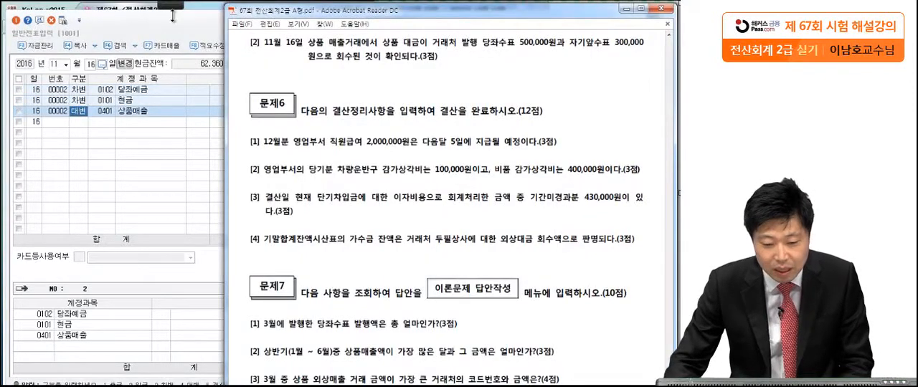
Circle the words 당좌수표 and 자기앞수표 in 문제5 question [2] of the exam PDF with the pen.
mouse_move(172, 9)
click(14, 19)
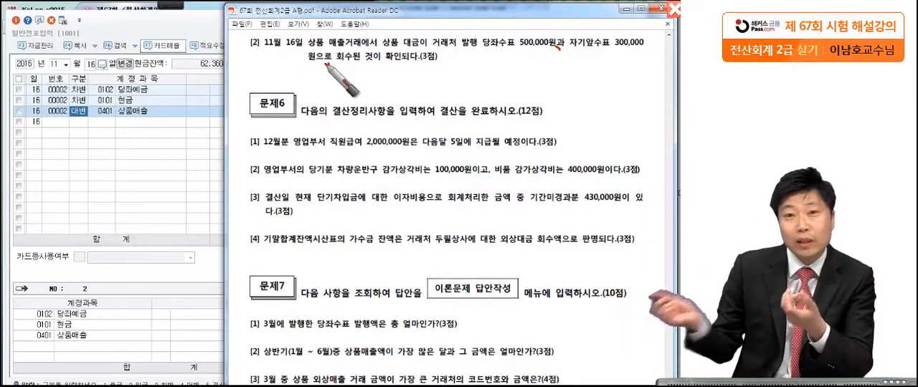
drag(503, 54, 510, 30)
drag(604, 43, 608, 34)
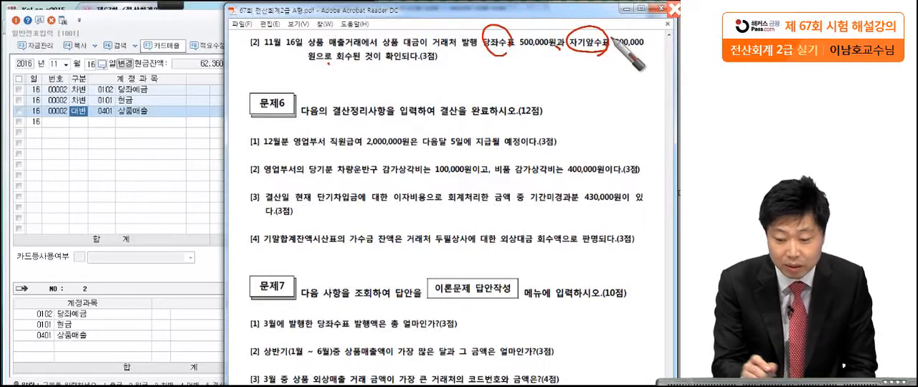
Examine the 당좌예금 account and the 현금 line's debit amount in the November 16 voucher in 일반전표입력.
click(141, 90)
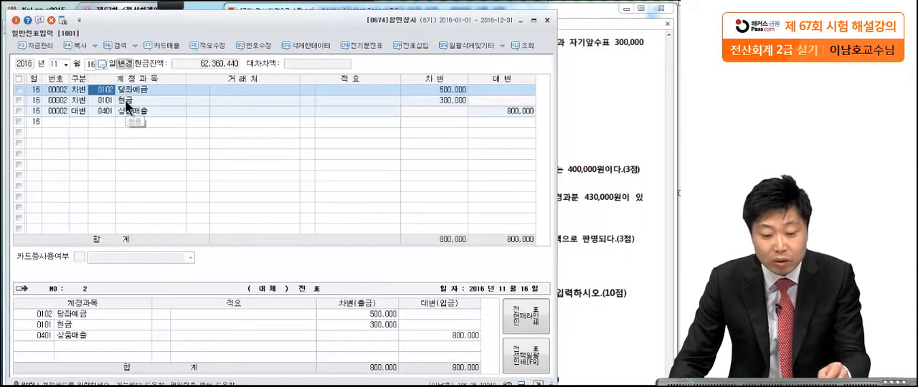
click(125, 102)
click(453, 99)
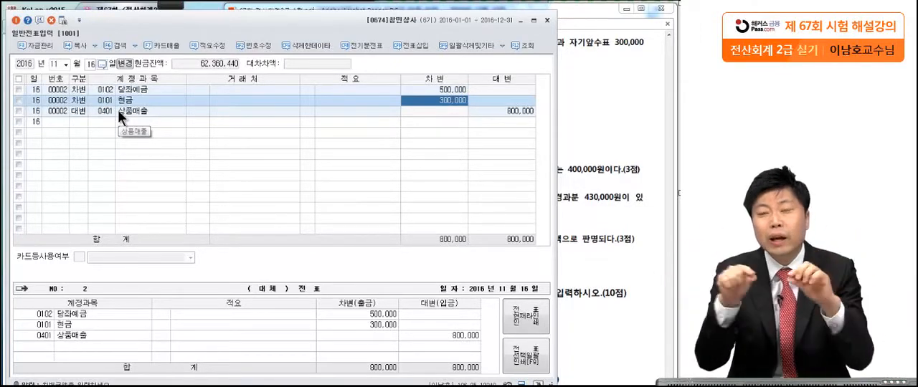
Check the selection and number fields of the three November 16 voucher lines and go to the 구분 field of the empty line.
click(47, 90)
click(50, 96)
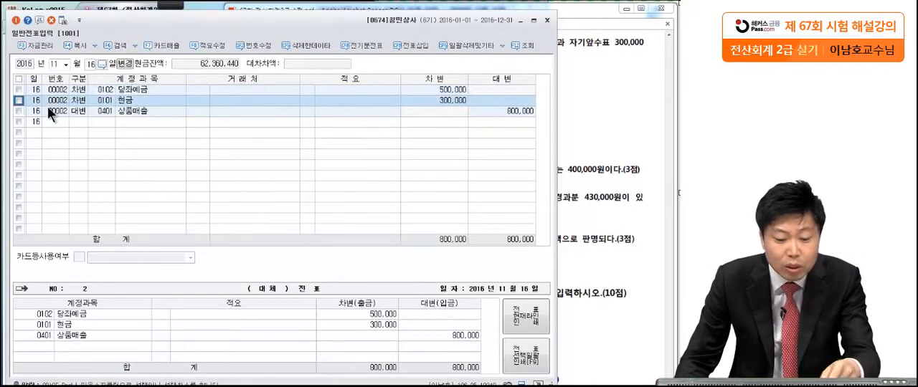
click(48, 109)
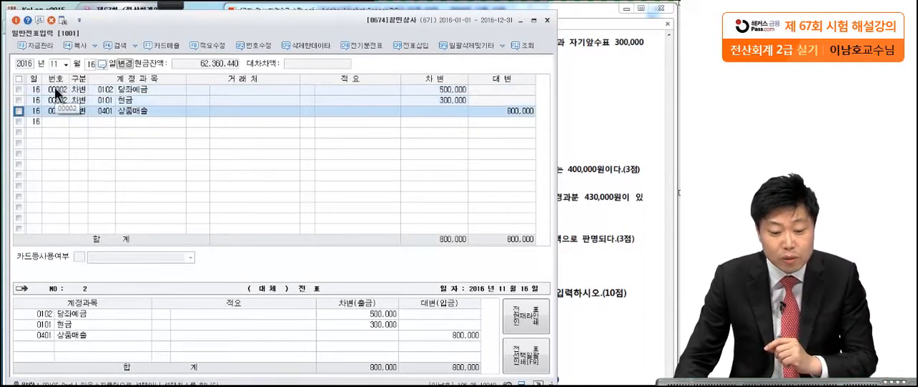
click(57, 90)
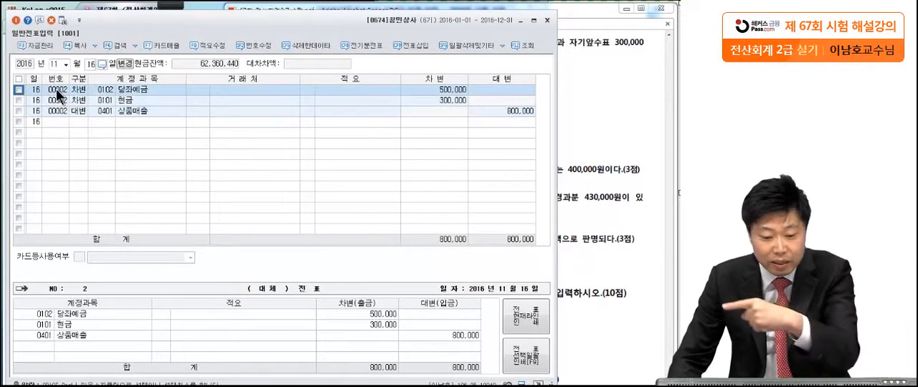
key(Return)
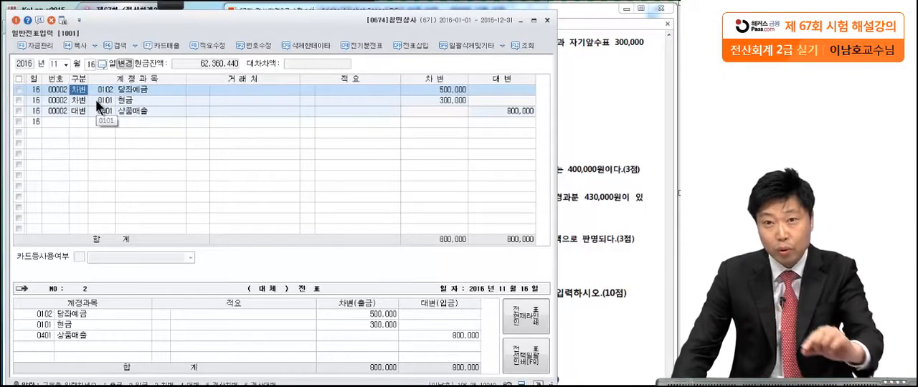
click(85, 123)
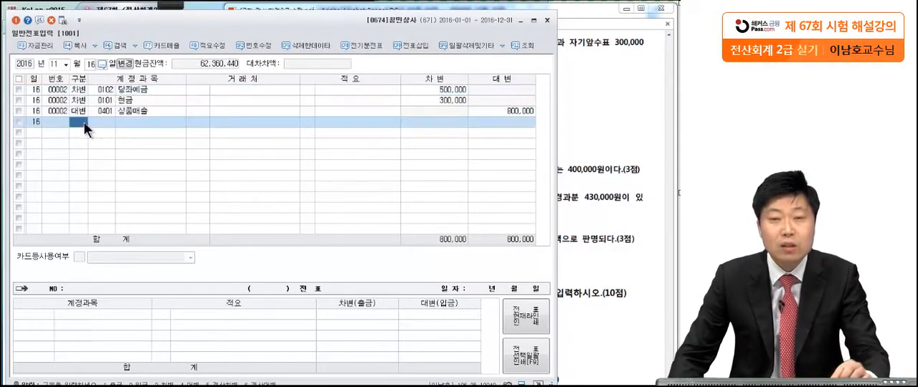
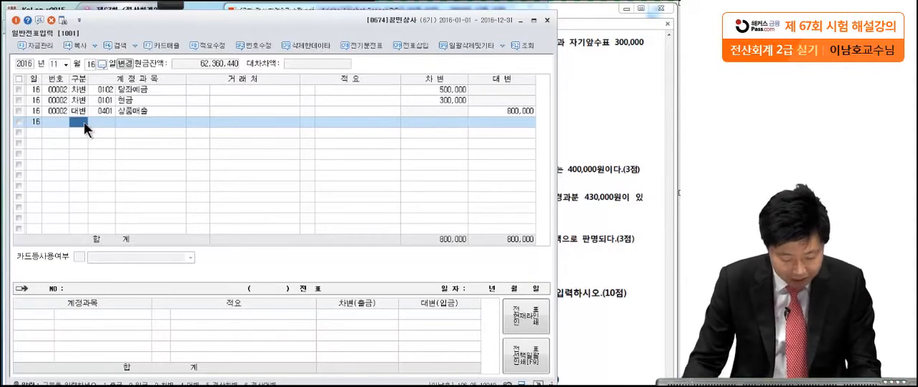
Add a debit line for 0101 현금 of 800,000 to the November 16 vouchers.
text(3)
key(Return)
text(혀)
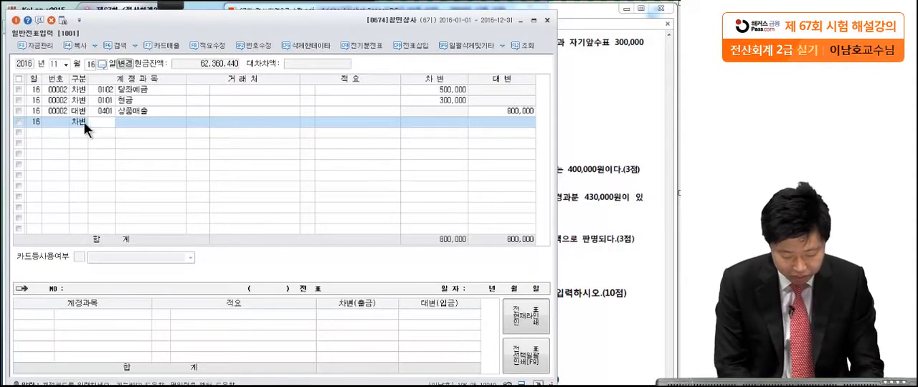
key(BackSpace)
key(BackSpace)
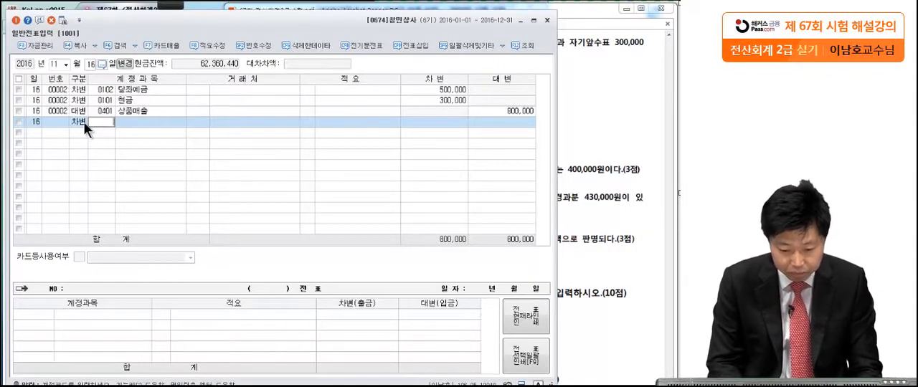
text(혀ㄴ금)
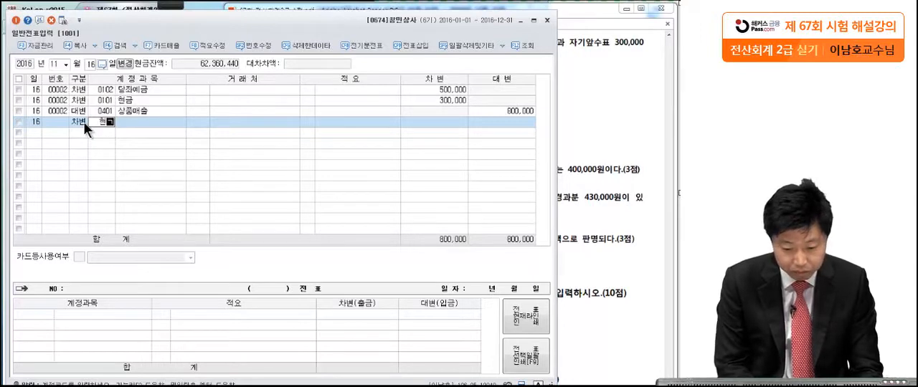
key(Return)
click(420, 124)
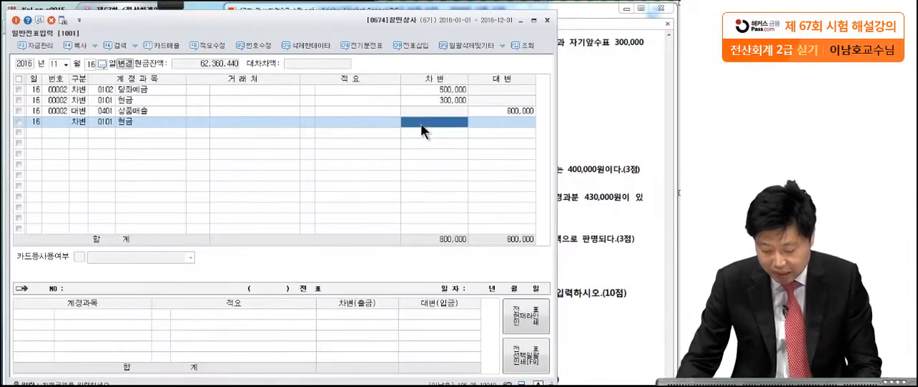
text(800,000)
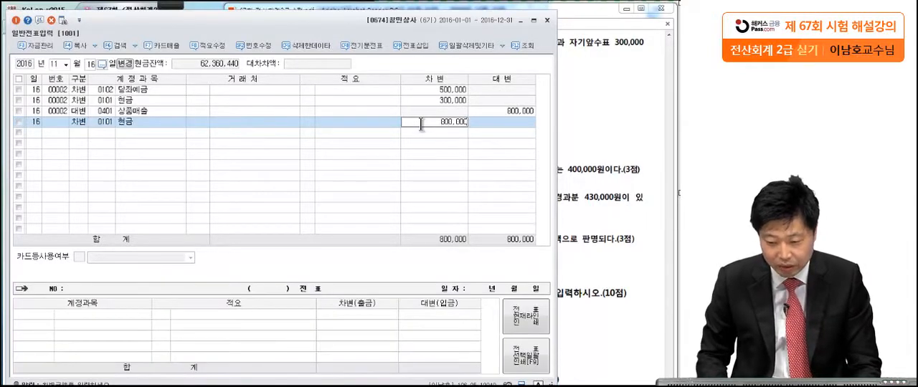
key(Return)
Add the matching 800,000 credit line and set its account to 0401 상품매출.
text(46 상품)
key(Return)
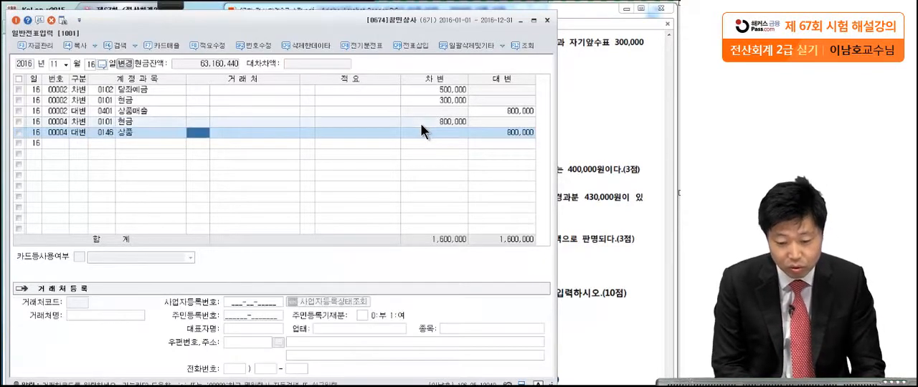
click(99, 134)
text(상품매)
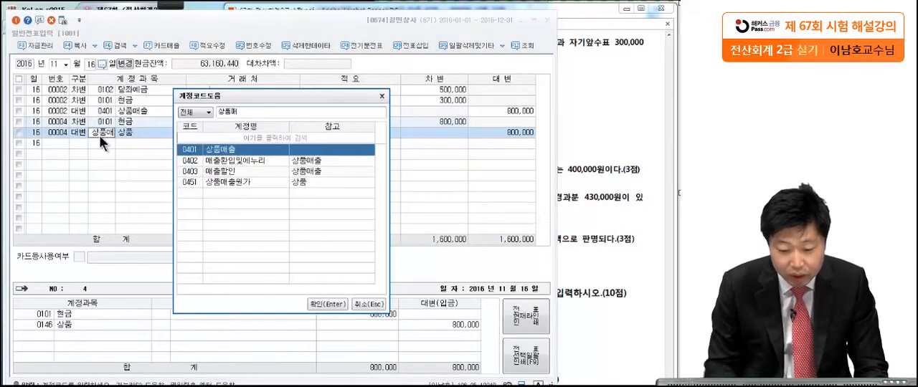
key(Return)
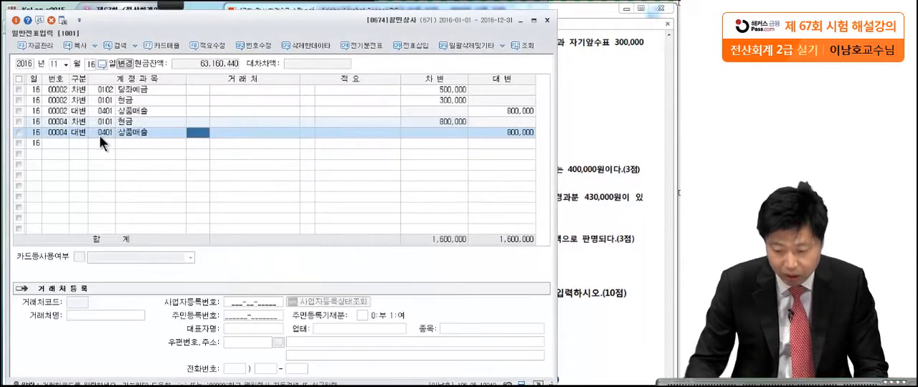
click(516, 135)
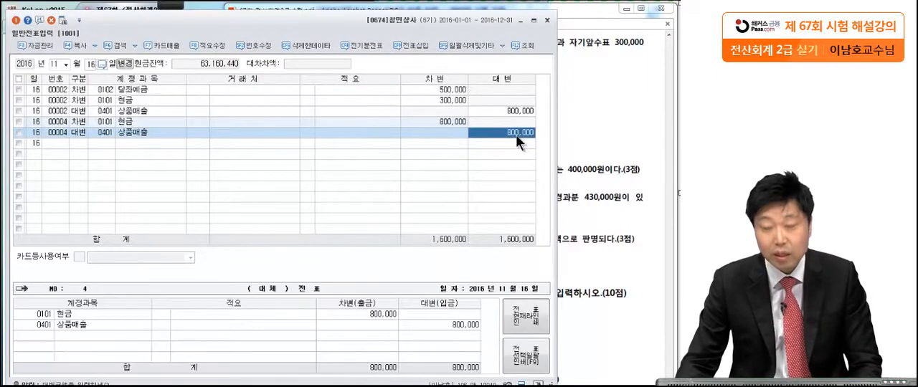
Delete the three lines of the erroneous November 16 voucher 00002.
click(20, 111)
click(51, 20)
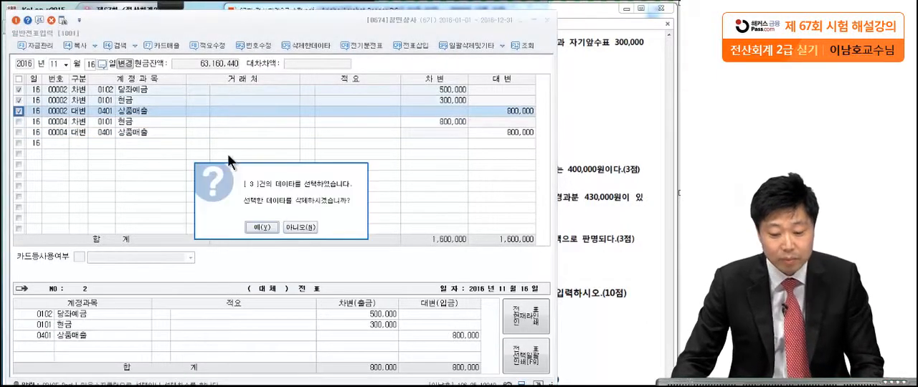
click(263, 227)
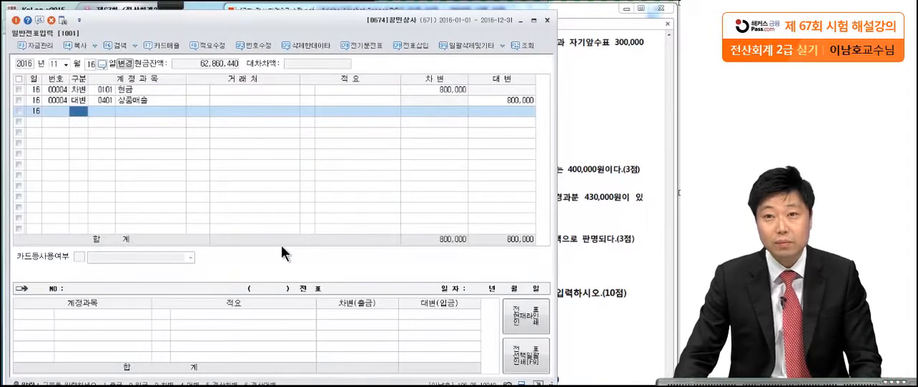
Return to the exam PDF, go to 문제6 and mark question [1] beneath 다음달 with the pen.
click(563, 215)
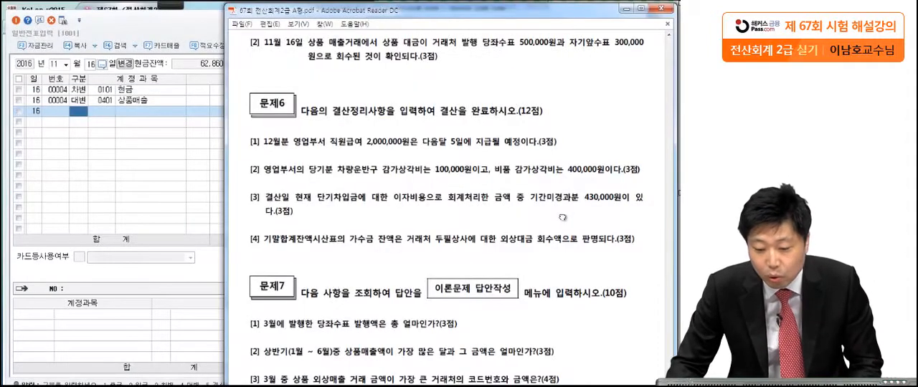
scroll(568, 244, down, 1)
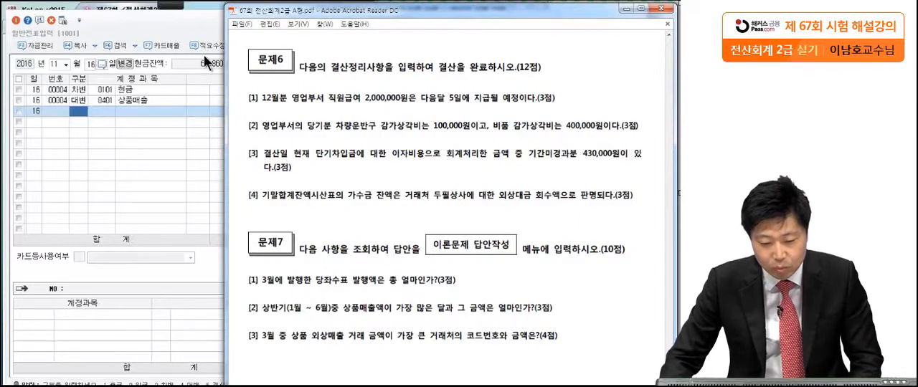
mouse_move(167, 4)
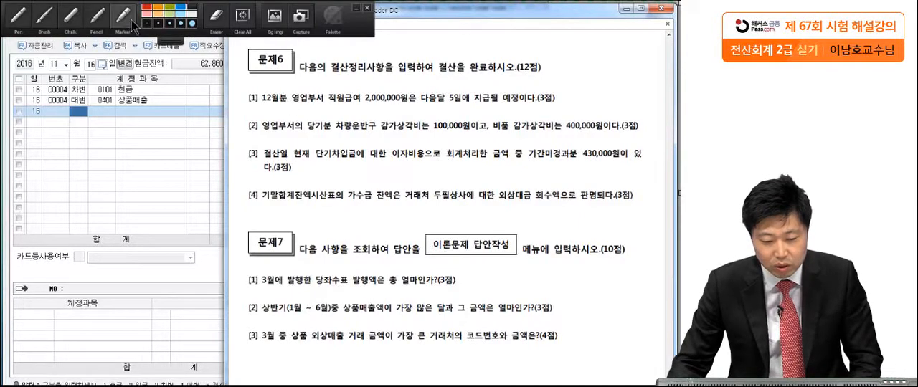
click(17, 23)
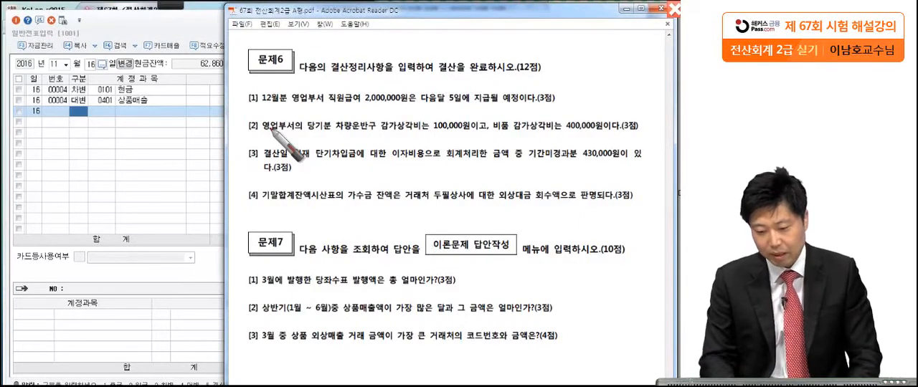
drag(416, 110, 425, 109)
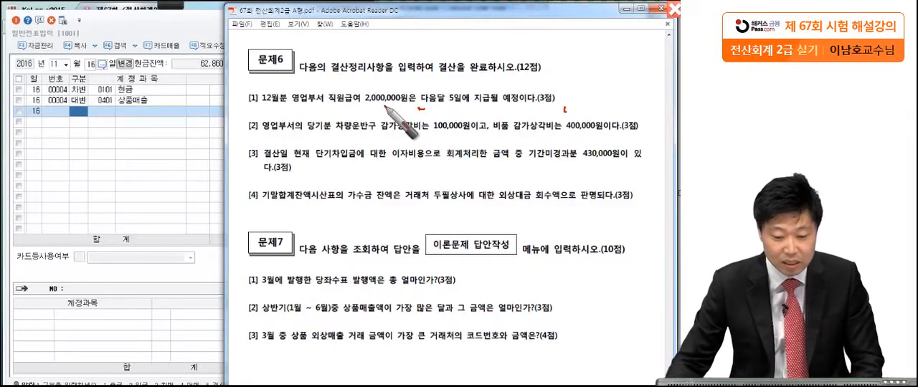
Set the voucher date in 일반전표입력 to December 31.
click(54, 65)
text(12)
key(Return)
text(31)
key(Return)
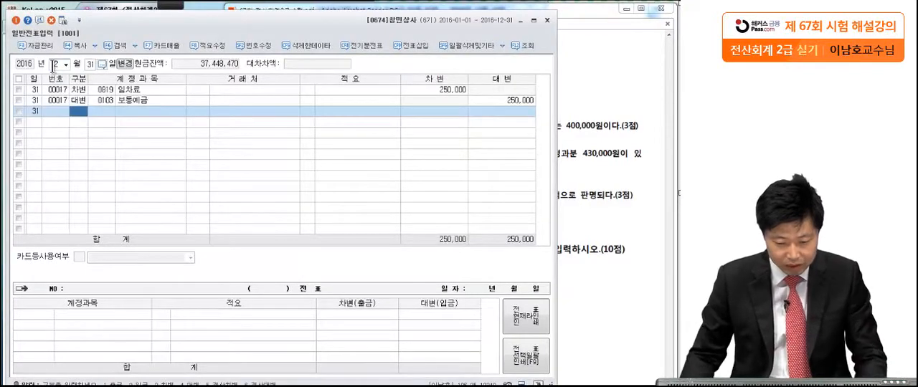
Start a debit line for December 31 with the 판매관리비 account 0801 급여.
text(3)
key(Return)
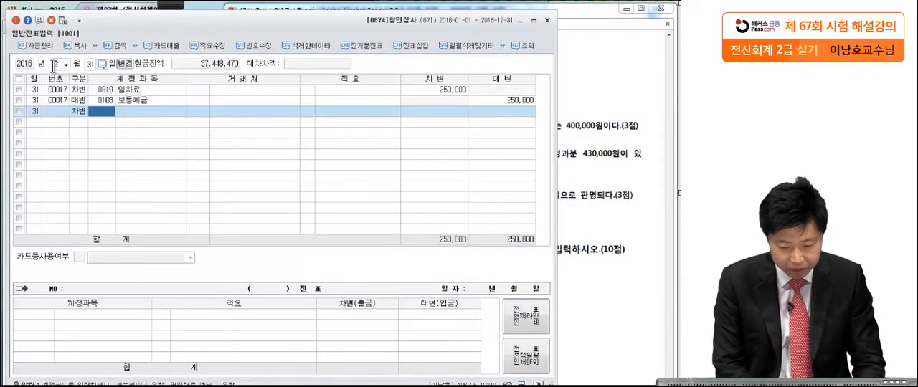
text(급여)
key(Return)
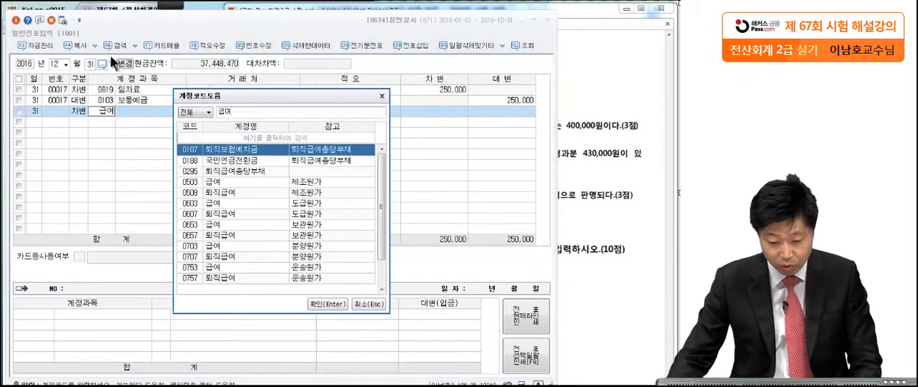
drag(385, 193, 385, 215)
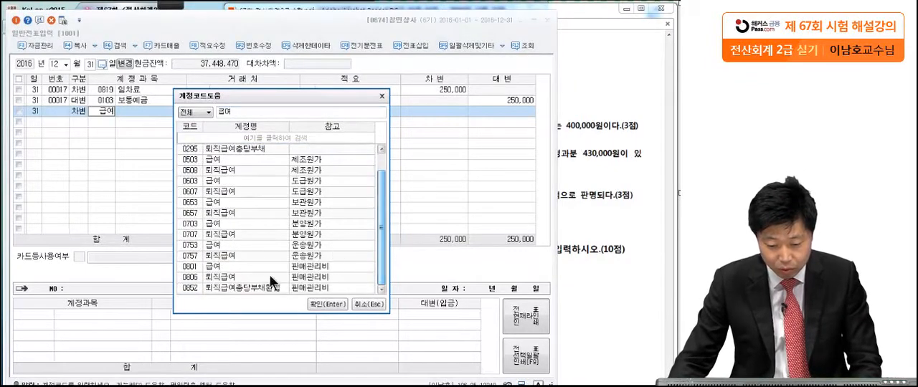
click(237, 264)
double_click(238, 264)
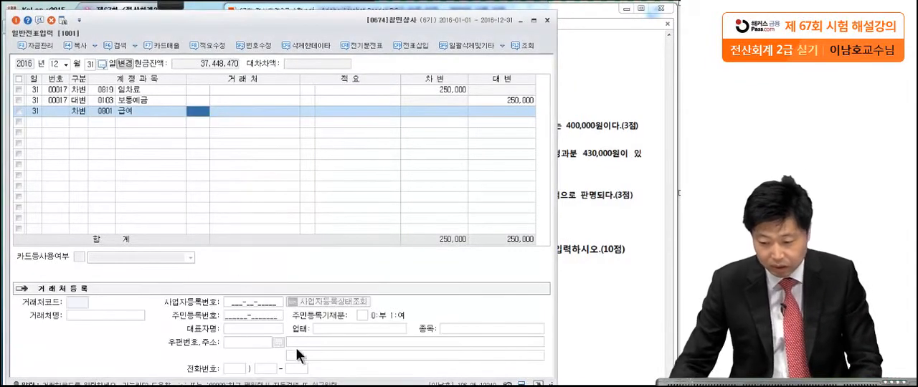
Set the debit amount of the 급여 line to 2,000,000.
click(580, 107)
click(214, 152)
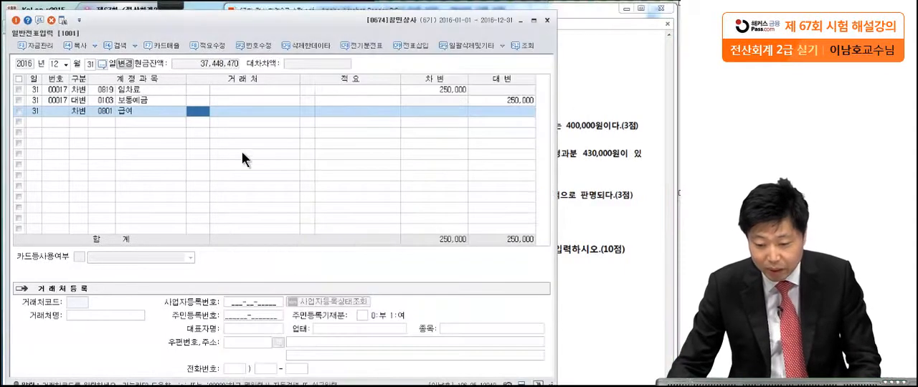
click(414, 115)
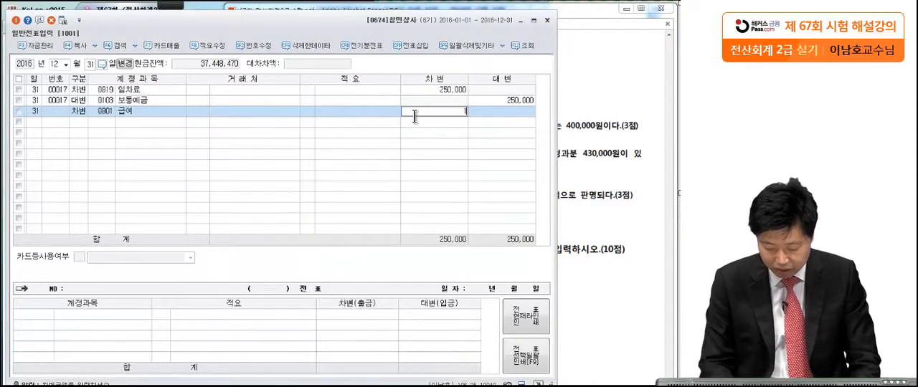
text(2000000)
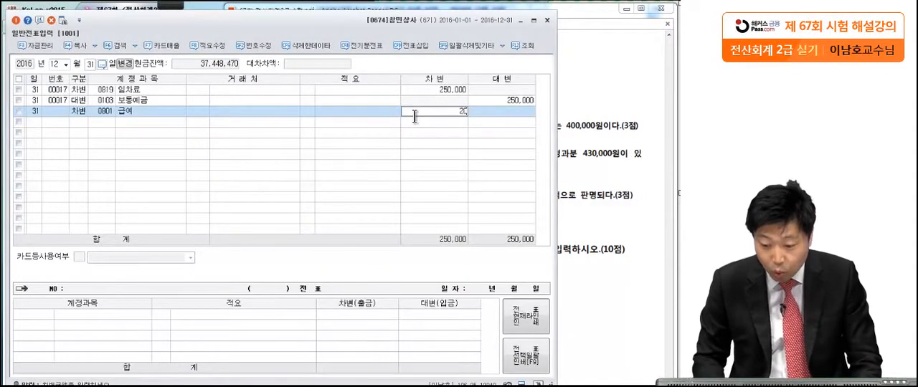
key(Return)
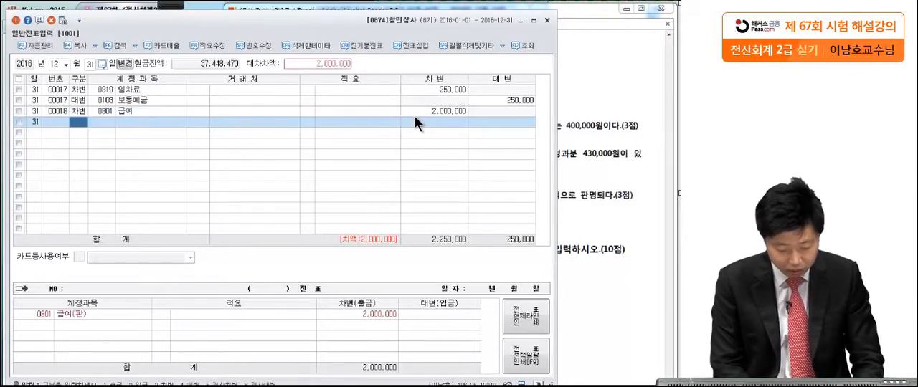
Add the matching 2,000,000 credit line with the account 0262 미지급비용.
text(4)
key(Return)
text(미지급)
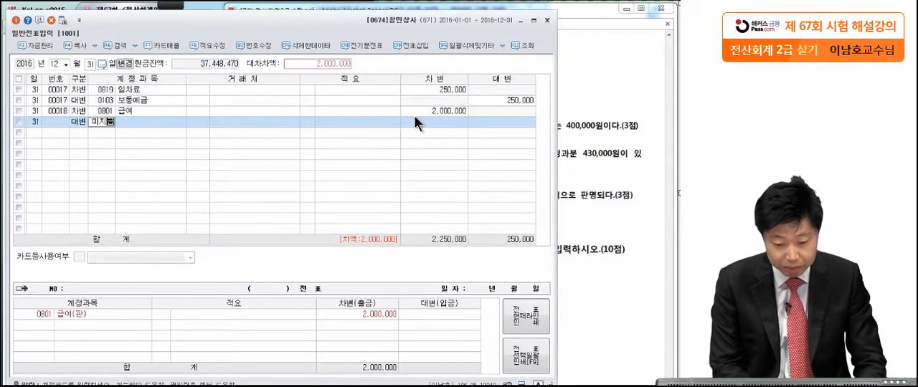
key(Return)
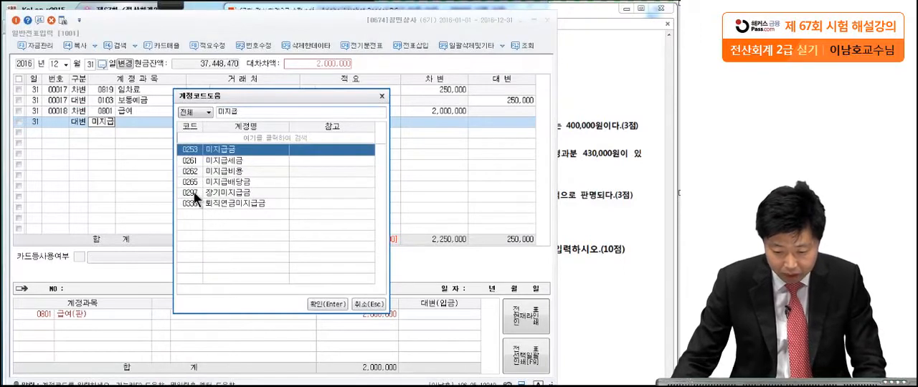
click(213, 171)
key(Return)
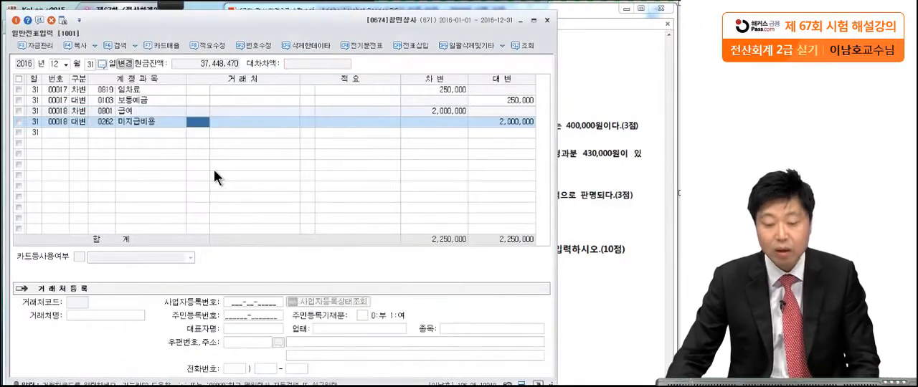
Return to the exam PDF and mark the 100,000원 and 400,000원 depreciation amounts in 문제6 question [2] with the pen.
click(559, 139)
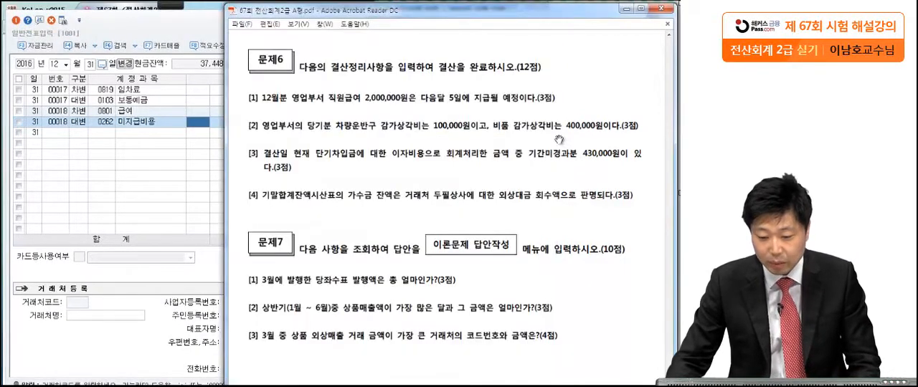
click(170, 5)
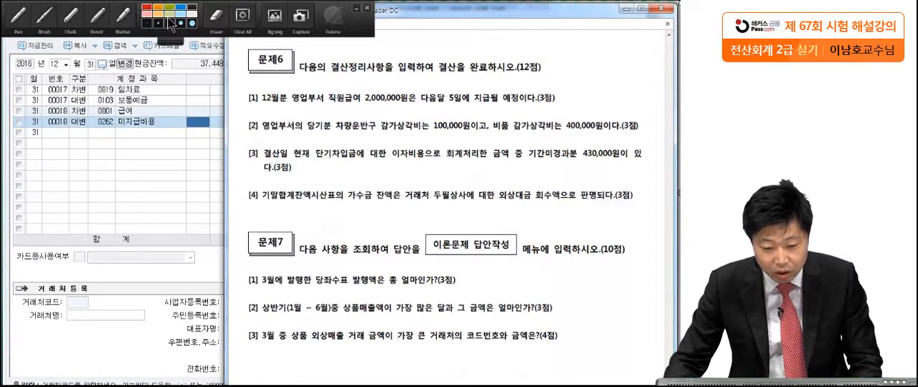
click(28, 25)
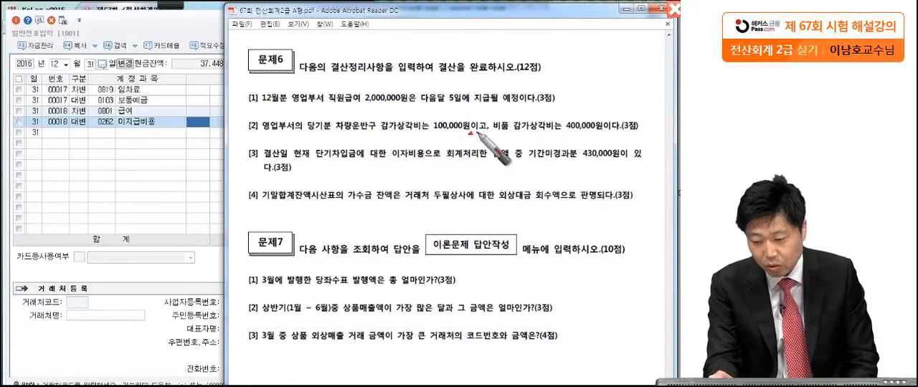
drag(619, 132, 623, 139)
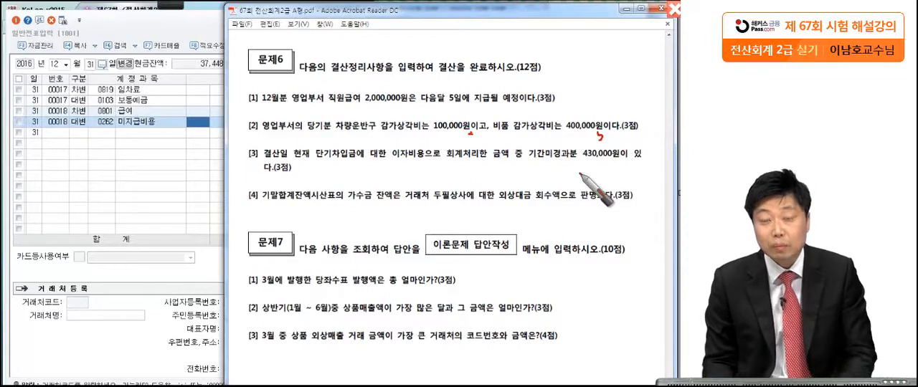
key(Escape)
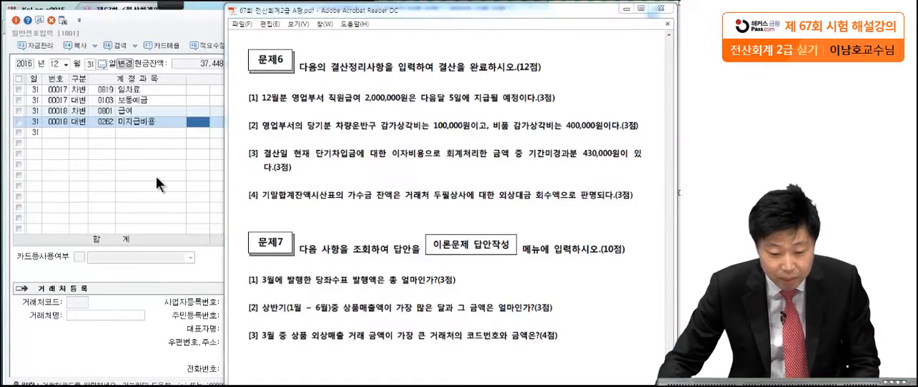
Start a credit line for December 31 with the 차량운반구 account 0209 감가상각누계액.
click(86, 133)
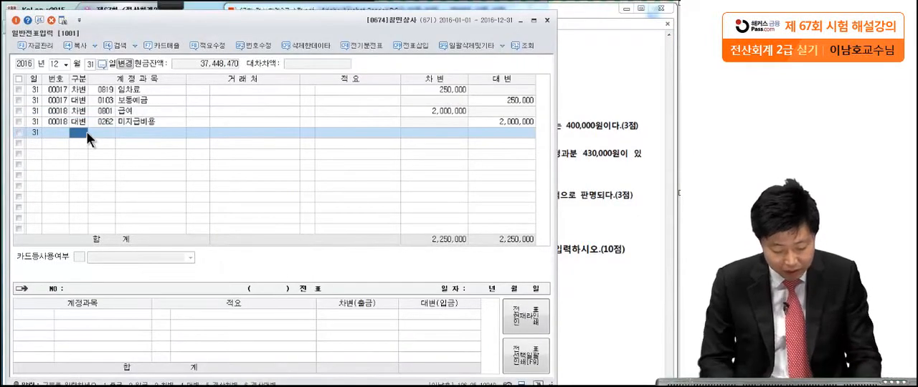
text(4)
key(Return)
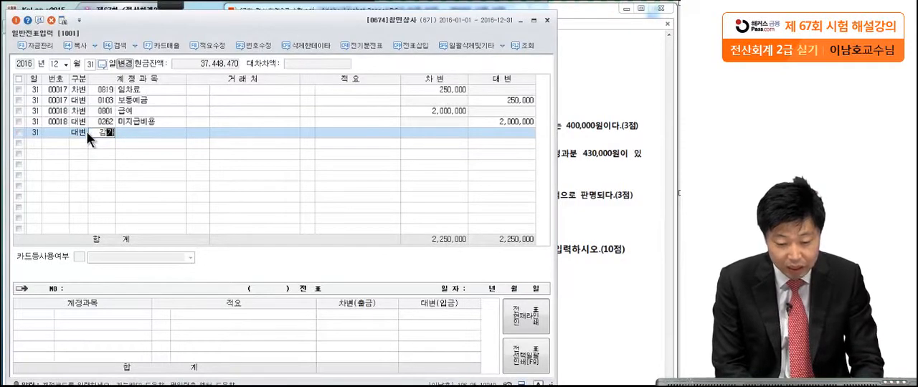
key(Return)
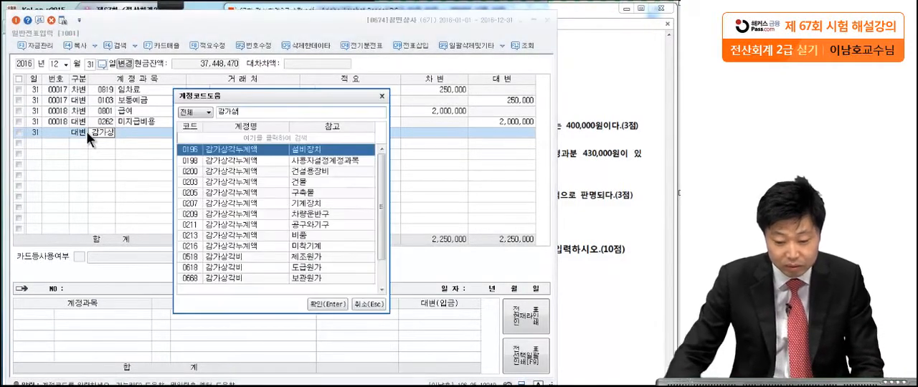
click(592, 125)
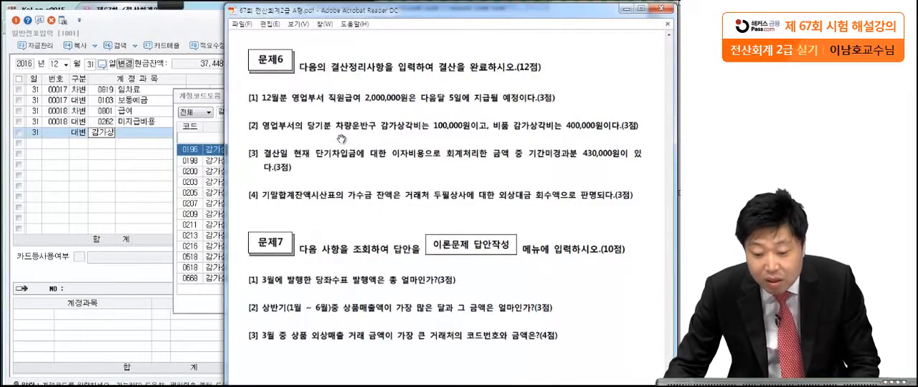
click(216, 147)
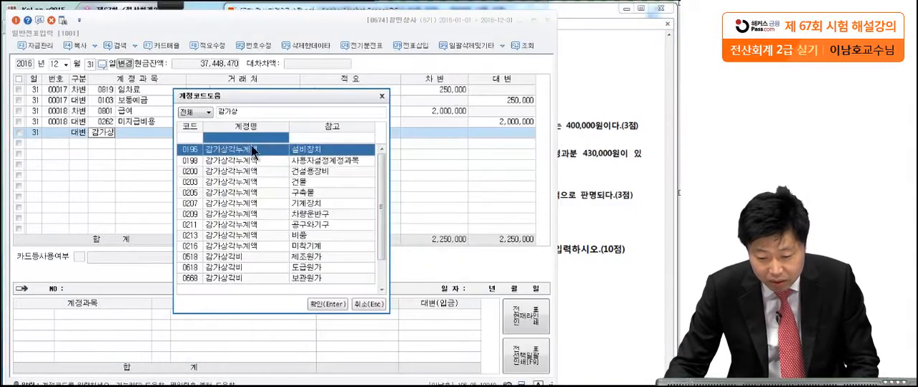
click(313, 213)
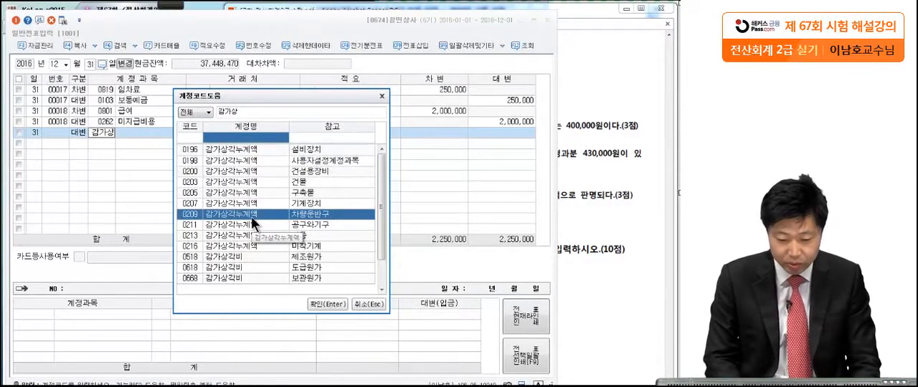
key(Return)
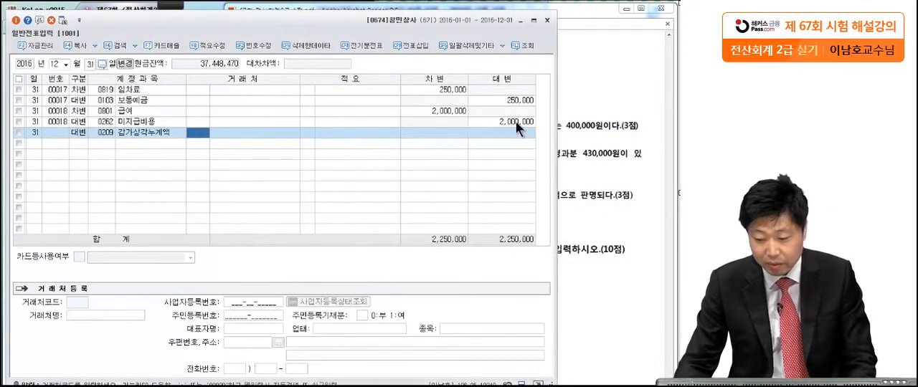
Check the vehicle depreciation in the exam PDF and set the 0209 감가상각누계액 line's credit amount to 100,000.
click(579, 111)
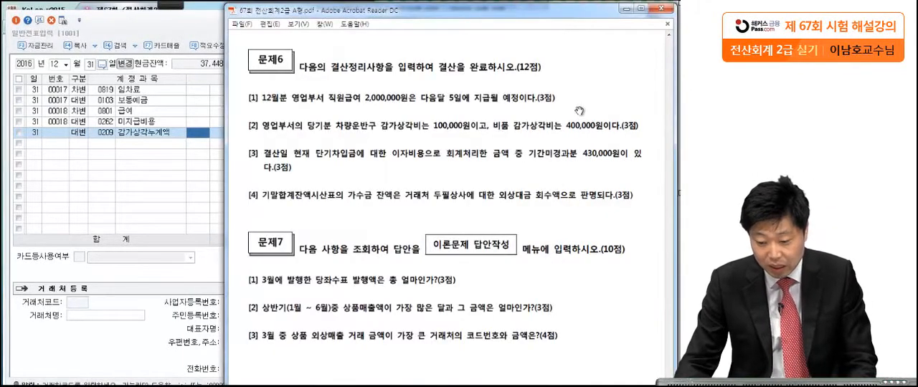
click(137, 178)
text(1)
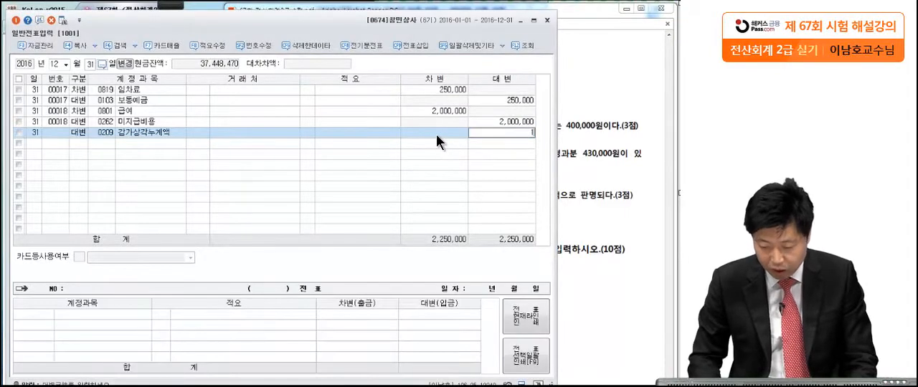
text(00,000)
key(Return)
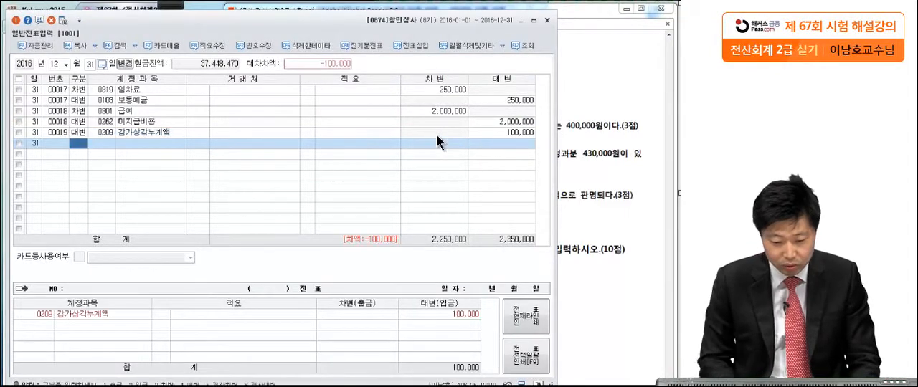
Start a second December 31 credit line with the 비품 account 0213 감가상각누계액.
text(4)
text(감)
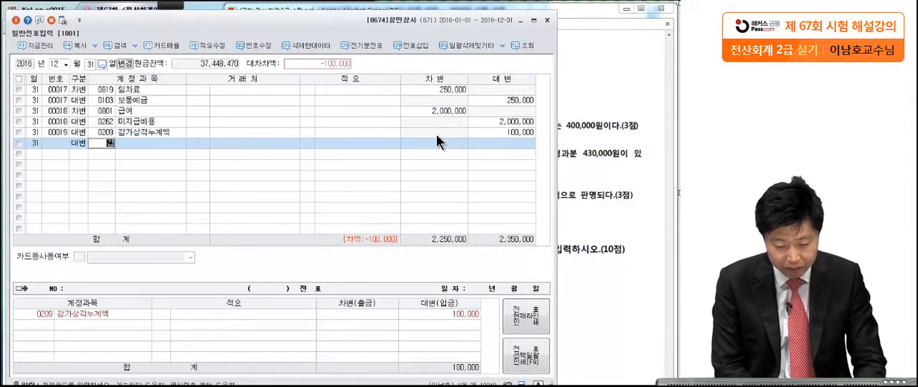
text(가상)
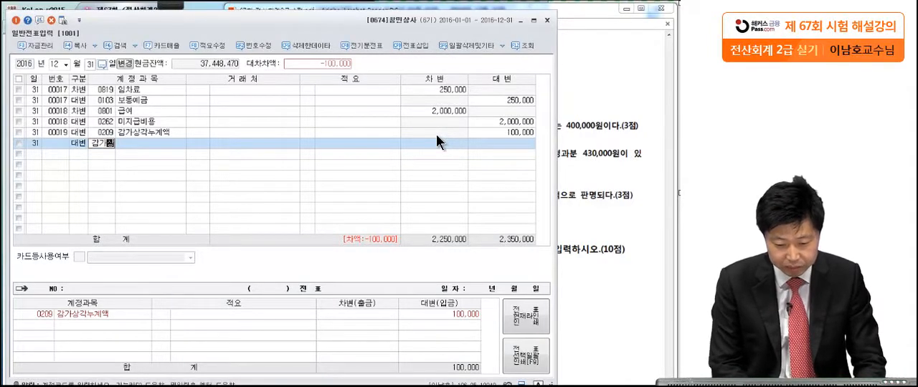
key(Return)
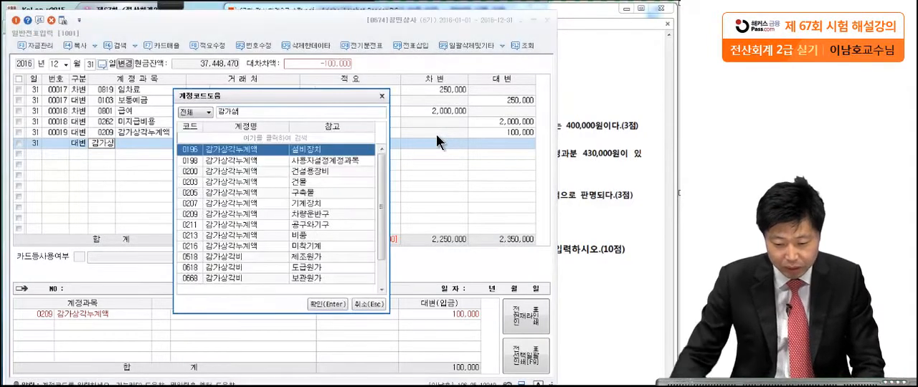
click(310, 237)
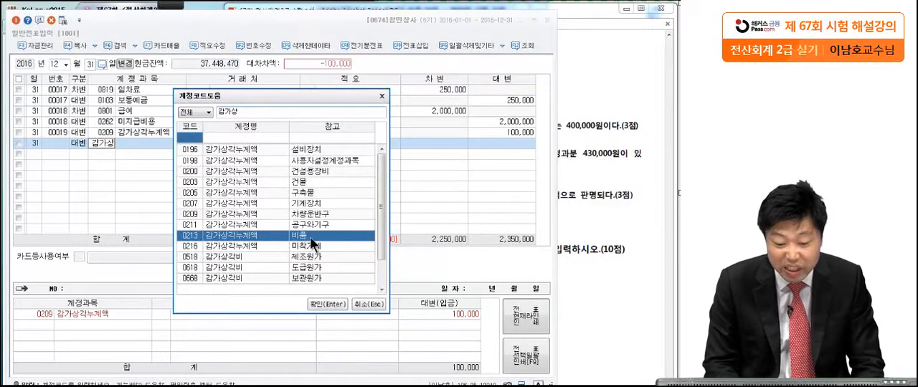
key(Return)
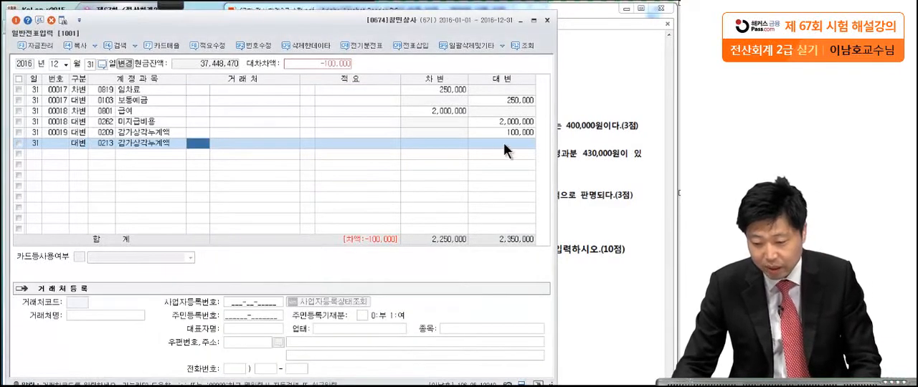
Set the credit amount of the 0213 감가상각누계액 line to 400,000.
key(Return)
key(Return)
text(400,000)
key(Return)
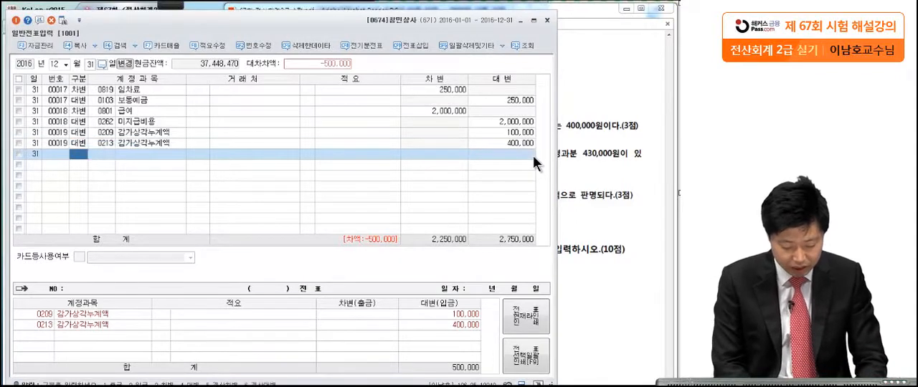
Add the balancing 500,000 debit line with the 판매관리비 account 0818 감가상각비.
text(3)
key(Return)
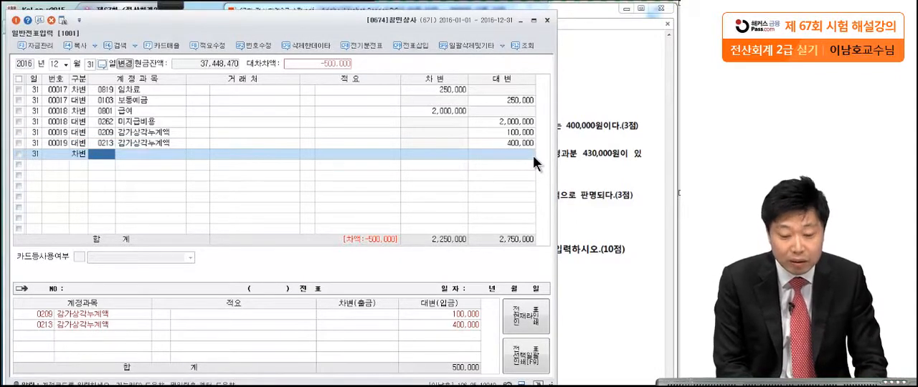
text(감가상)
key(Return)
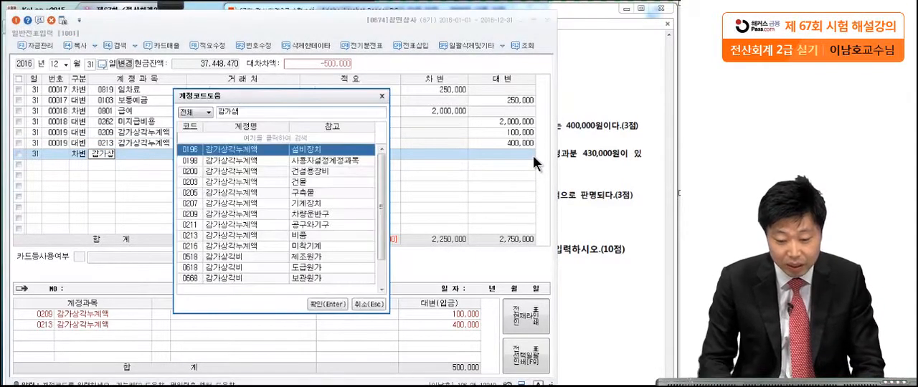
drag(379, 184, 387, 226)
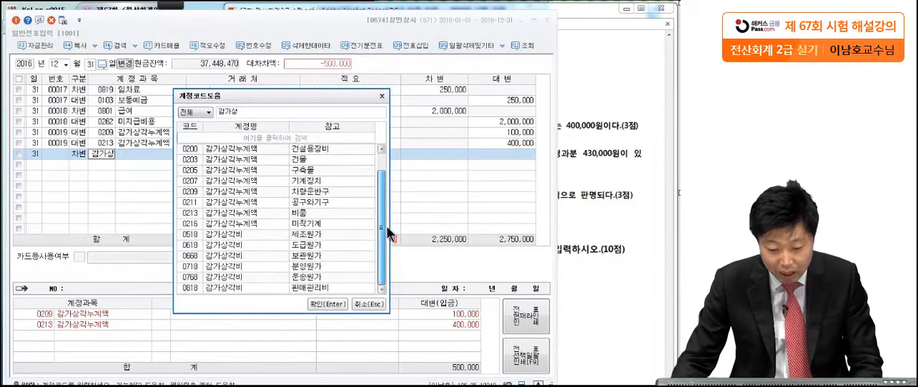
click(223, 287)
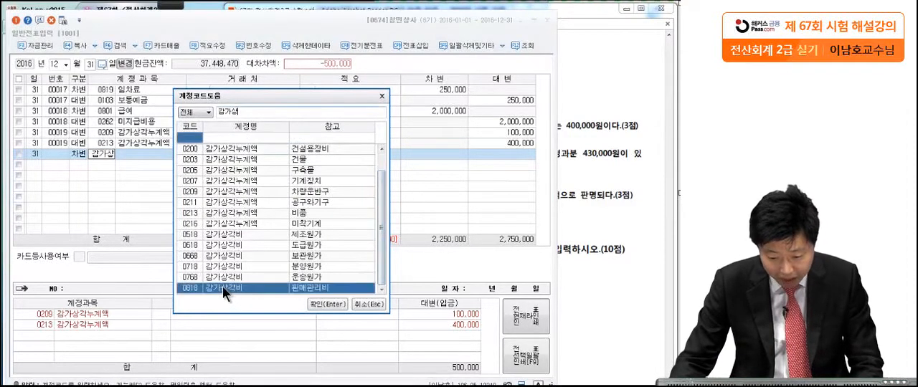
click(306, 306)
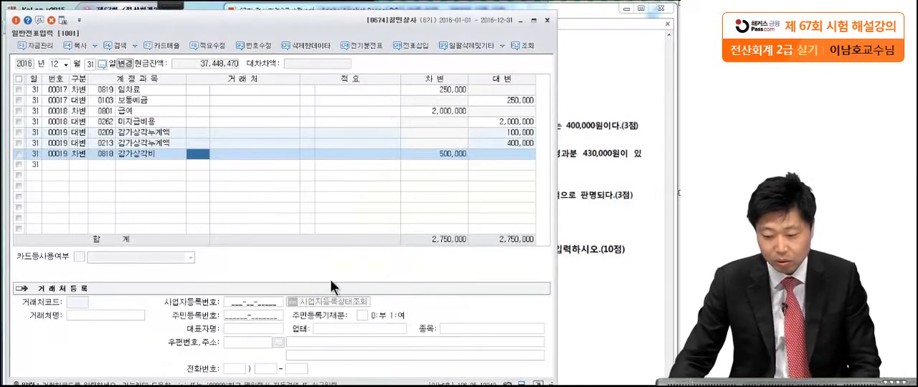
click(456, 156)
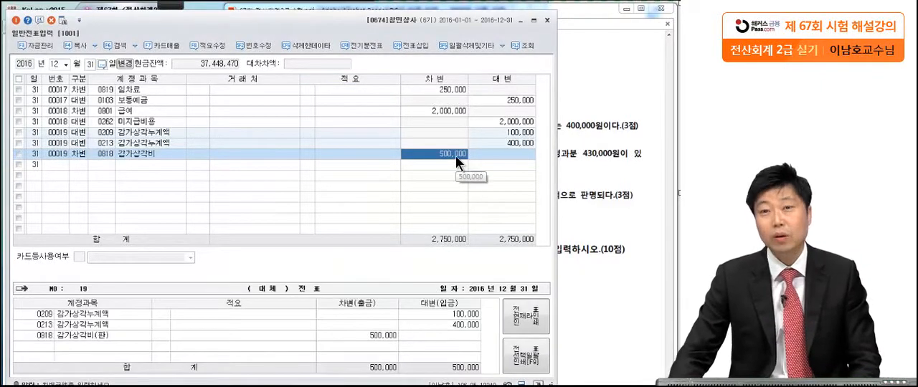
Switch to the exam PDF and mark the 기간미경과분 430,000원 part of 문제6 question [3] with the pen.
click(574, 147)
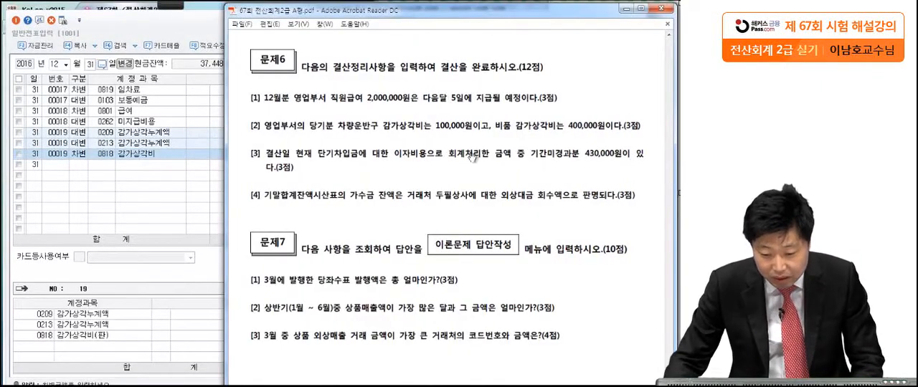
mouse_move(174, 6)
click(18, 19)
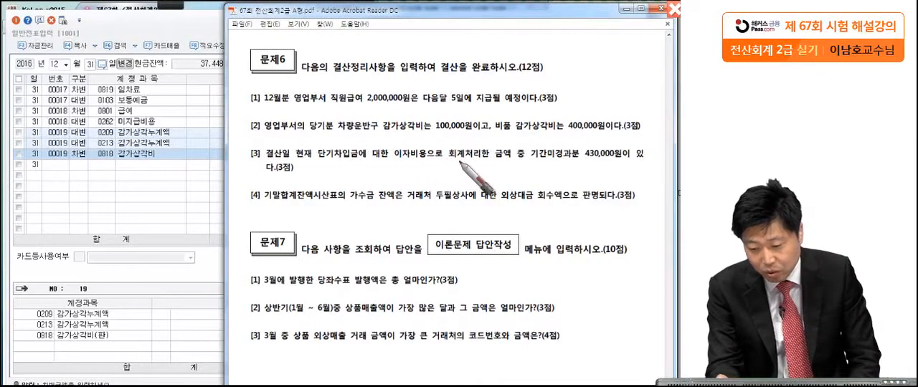
drag(527, 154, 529, 159)
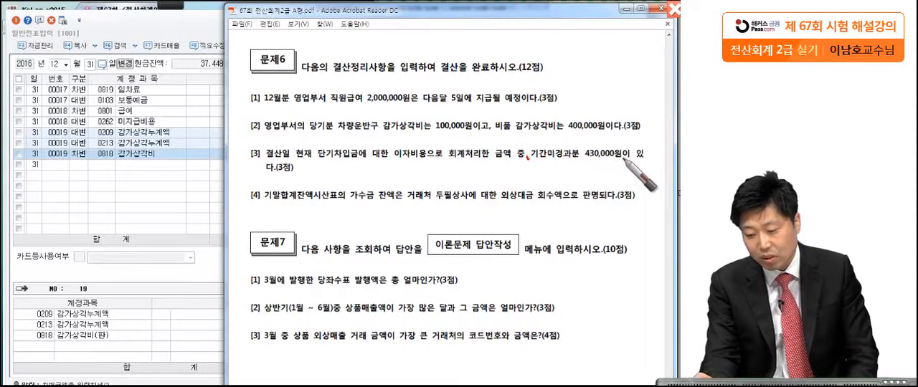
drag(619, 160, 626, 162)
drag(310, 174, 309, 180)
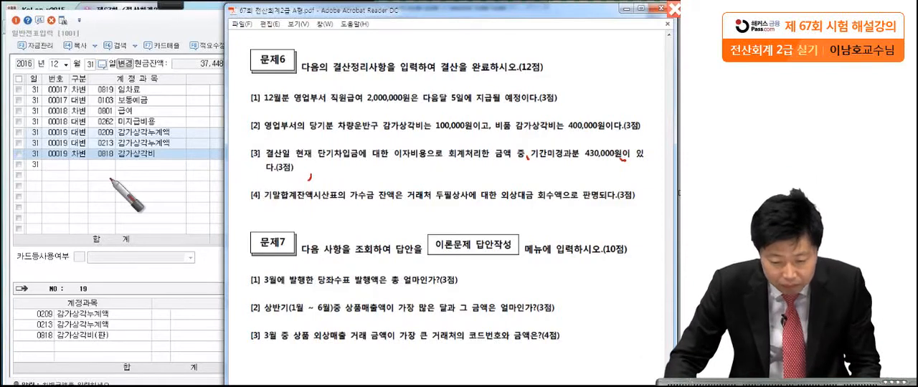
Return to 일반전표입력 and start a debit line for December 31 with the account 0133 선급비용.
click(68, 164)
key(Return)
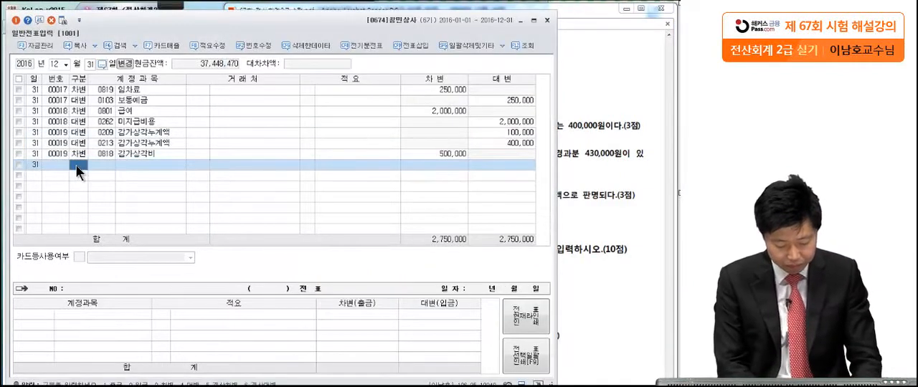
text(3)
key(Return)
text(선급비)
key(Return)
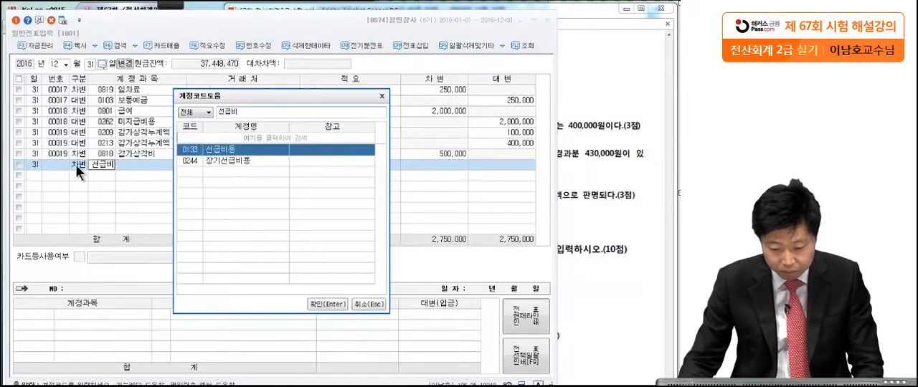
key(Return)
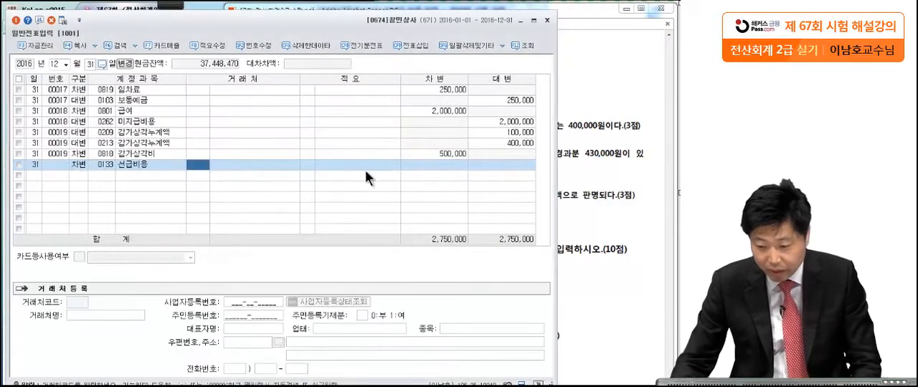
Recheck question [3] in the exam PDF and set the 선급비용 line's debit amount to 430,000.
click(590, 165)
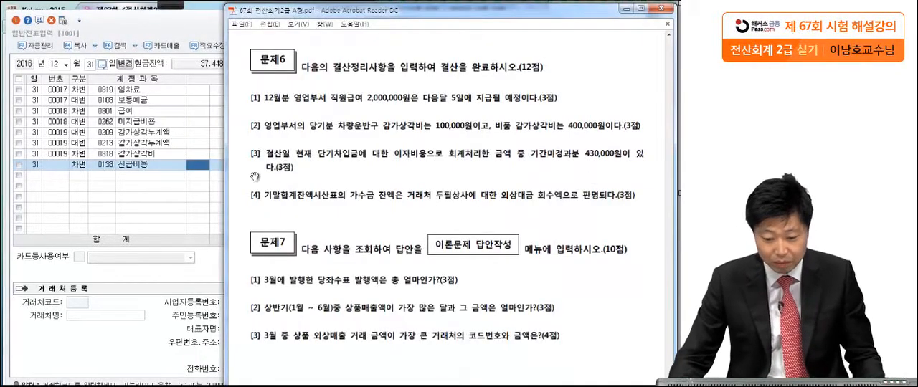
click(197, 162)
click(435, 171)
text(4)
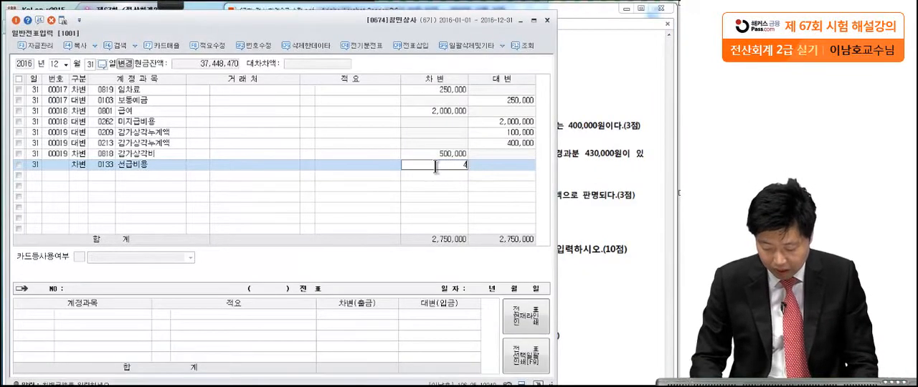
text(30,00000)
key(Return)
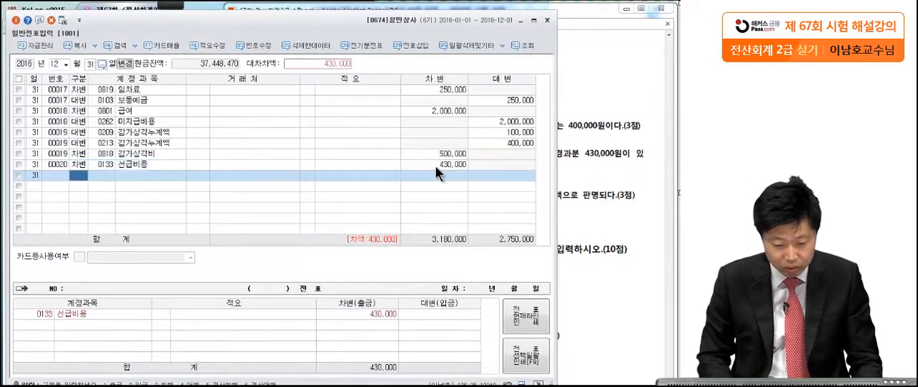
Add the matching 430,000 credit line with the account 0951 이자비용.
text(4)
key(Return)
text(이자비)
key(Return)
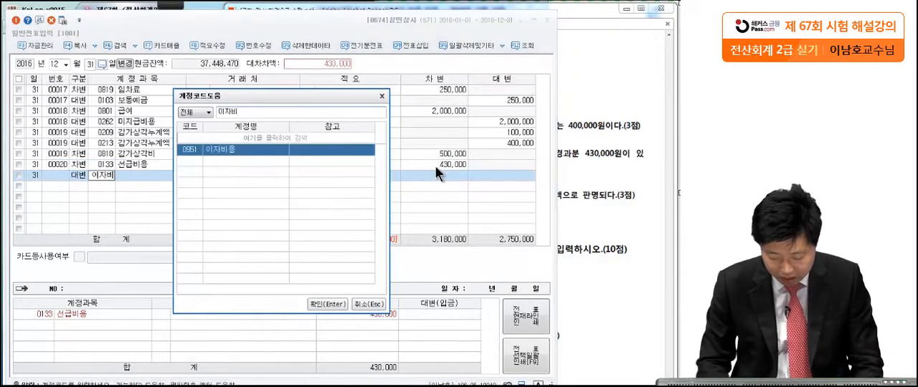
key(Return)
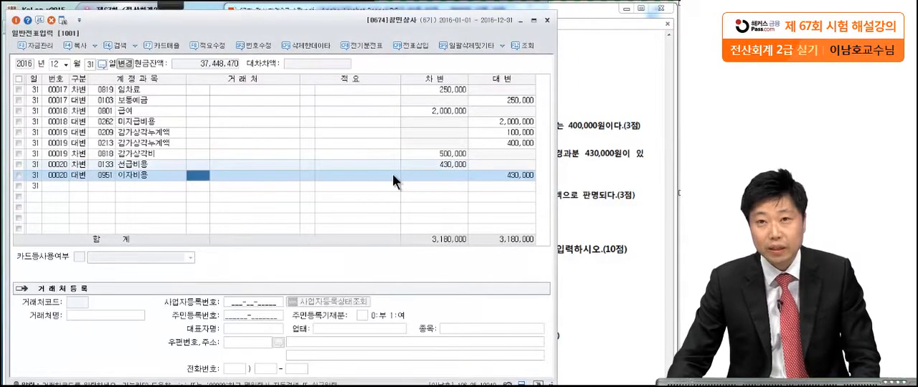
Switch to the exam PDF and mark 문제6 question [4] with the pen, underlining 기말합계잔액시산표.
click(591, 130)
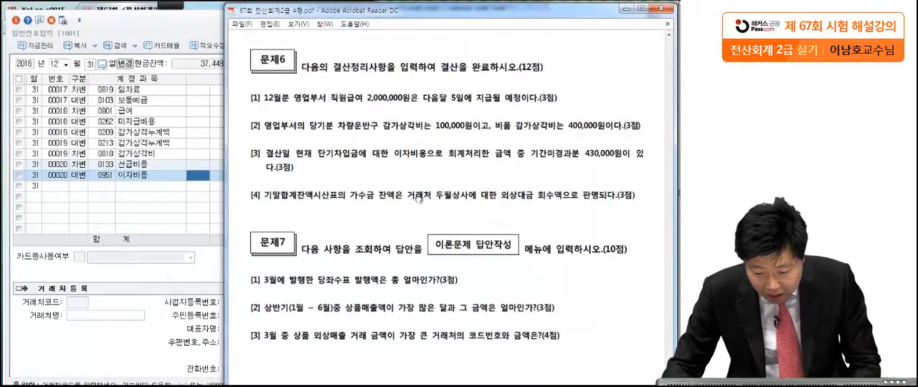
click(178, 7)
click(44, 29)
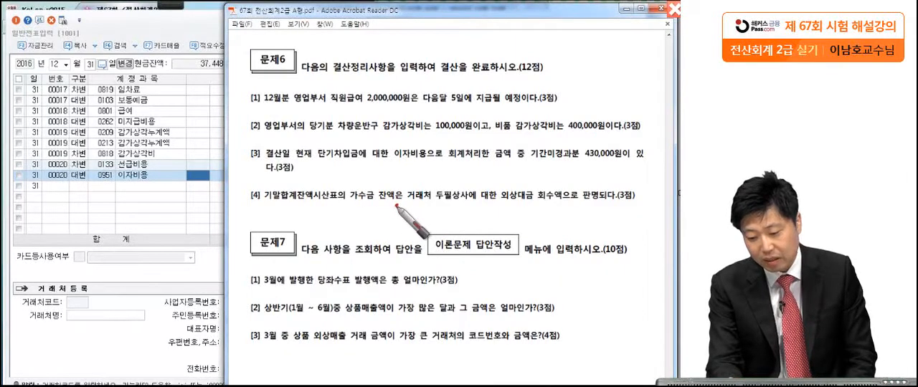
drag(473, 205, 480, 203)
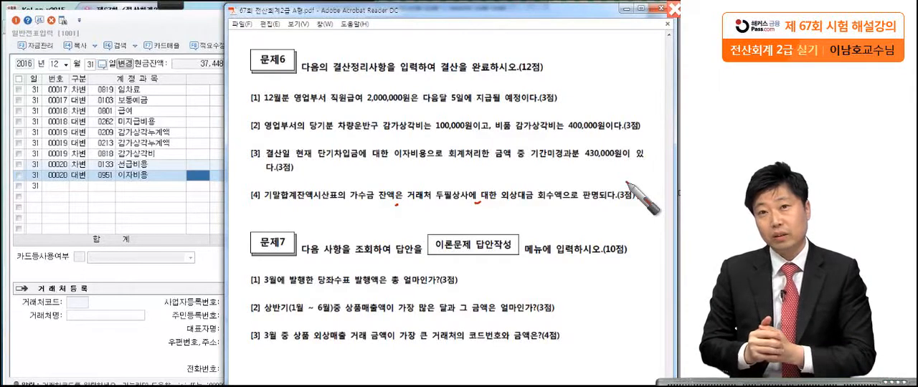
drag(635, 193, 640, 198)
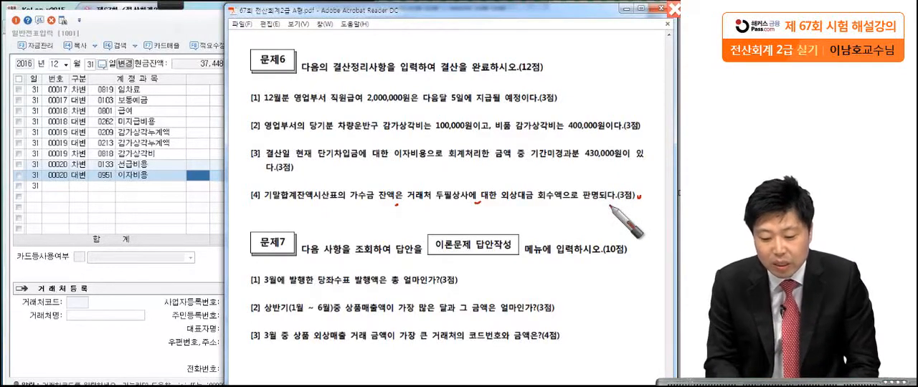
drag(263, 204, 337, 204)
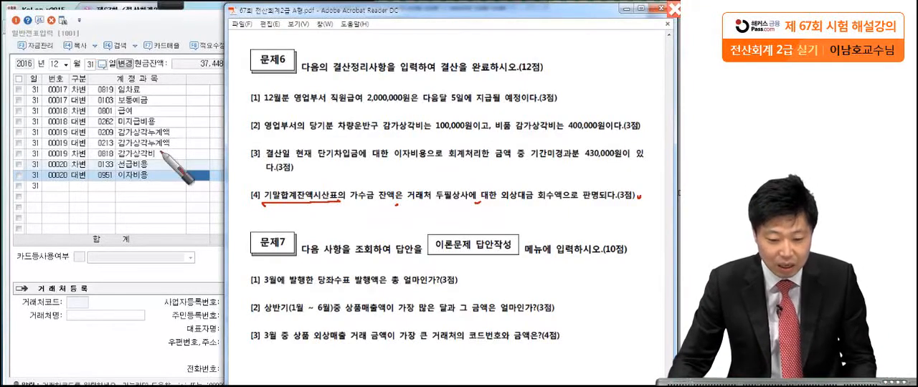
key(Escape)
Leave 일반전표입력 open and display KcLep's 합계잔액시산표 for the period ending December 31, 2016.
click(207, 12)
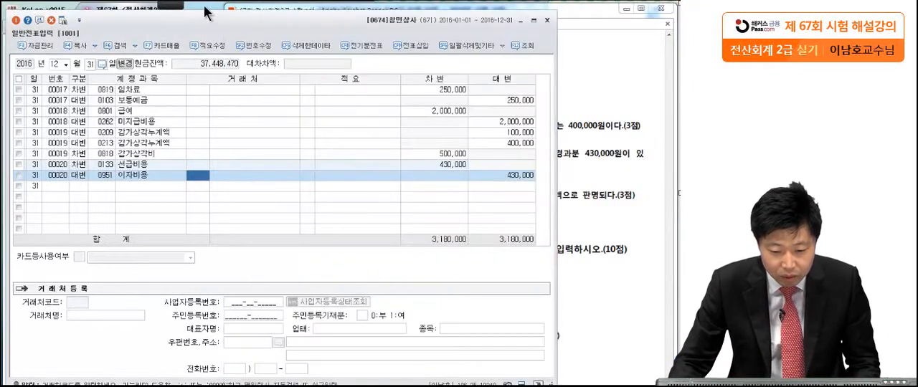
key(Escape)
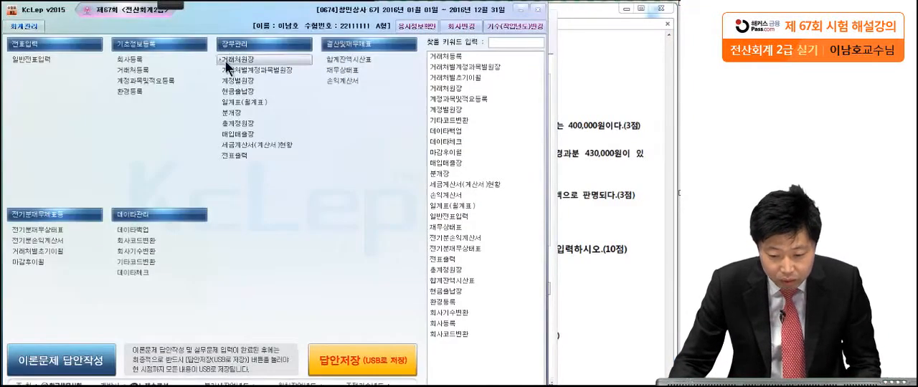
click(357, 57)
drag(228, 106, 360, 25)
click(139, 63)
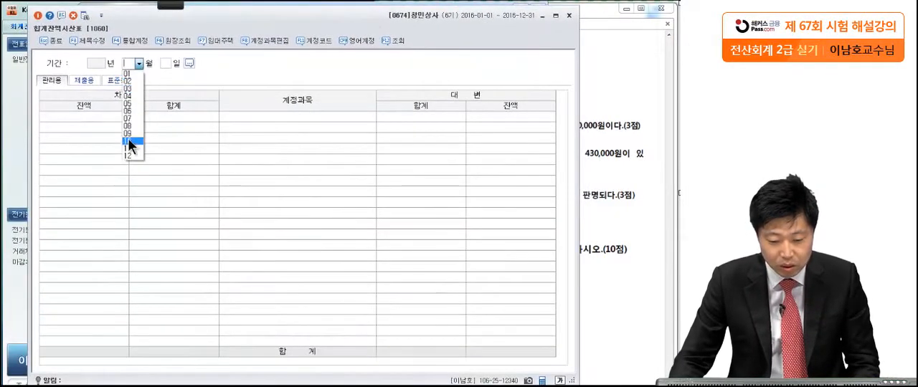
click(128, 154)
key(Return)
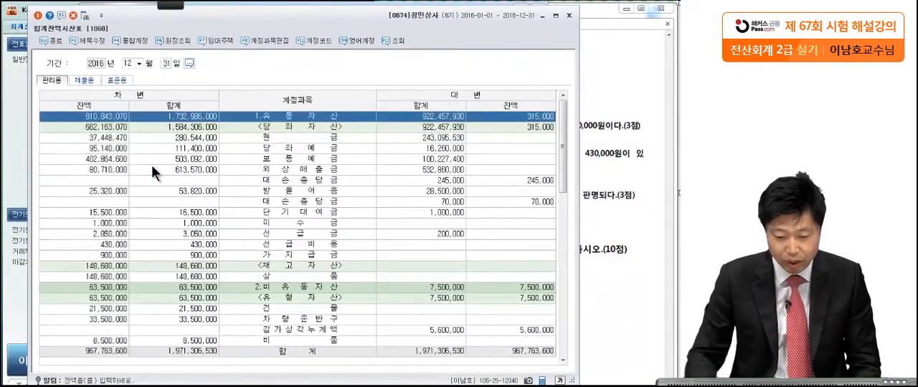
Find and select the 가수금 row among the current liabilities in the 합계잔액시산표.
click(180, 192)
scroll(251, 244, down, 7)
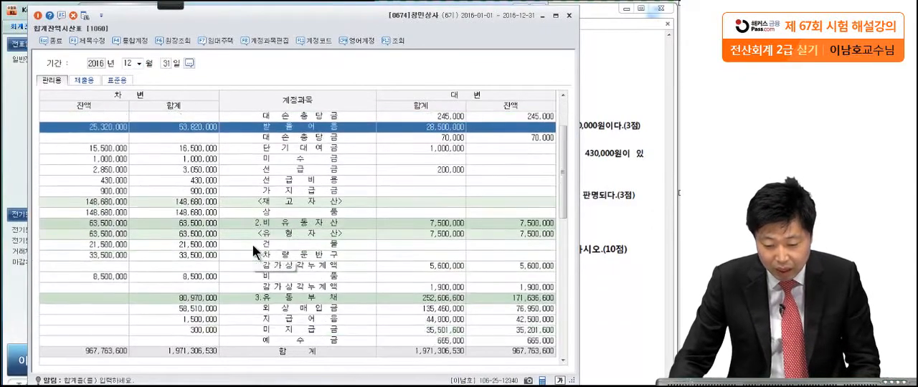
scroll(253, 244, down, 5)
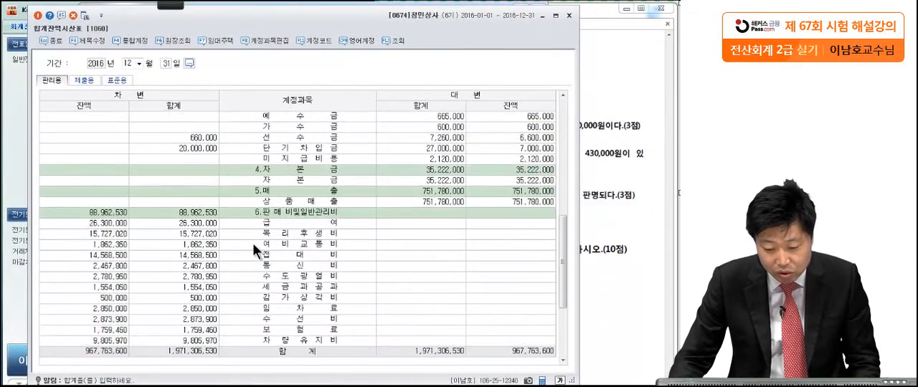
scroll(252, 243, up, 3)
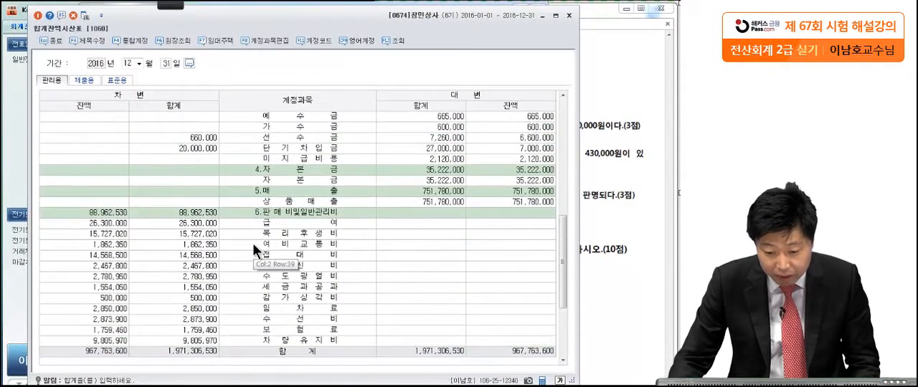
scroll(253, 243, up, 2)
click(302, 190)
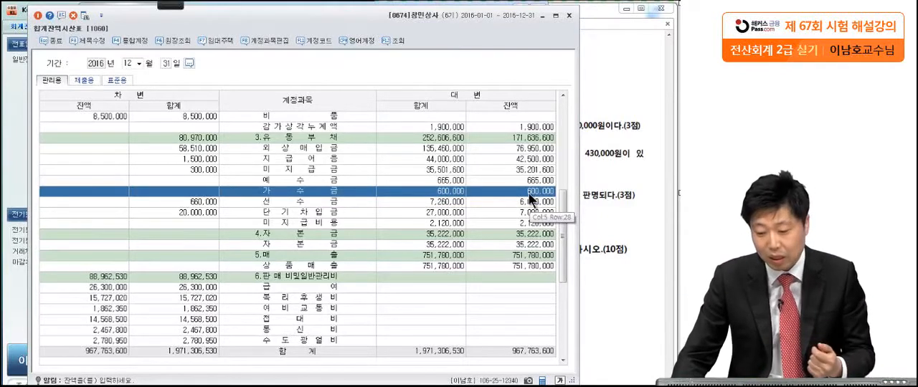
Open the 가수금 ledger from its balance and inspect the voucher behind the November 1 entry.
double_click(529, 195)
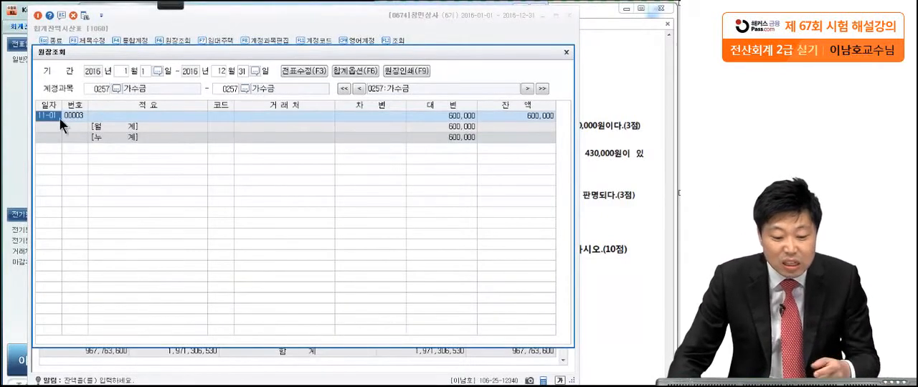
double_click(448, 115)
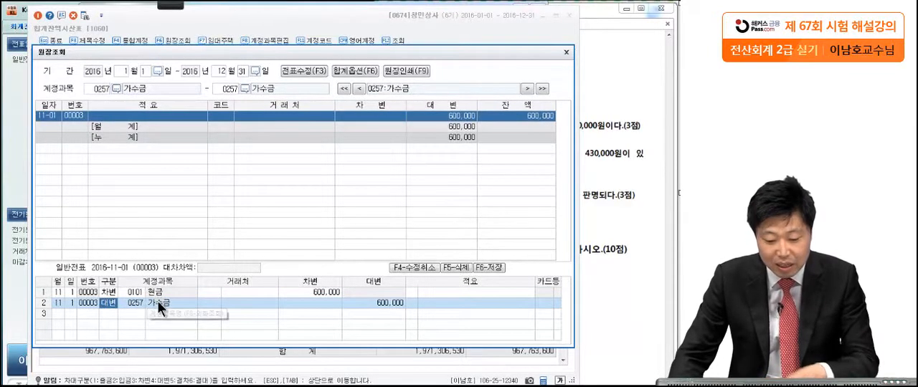
key(Return)
key(Return)
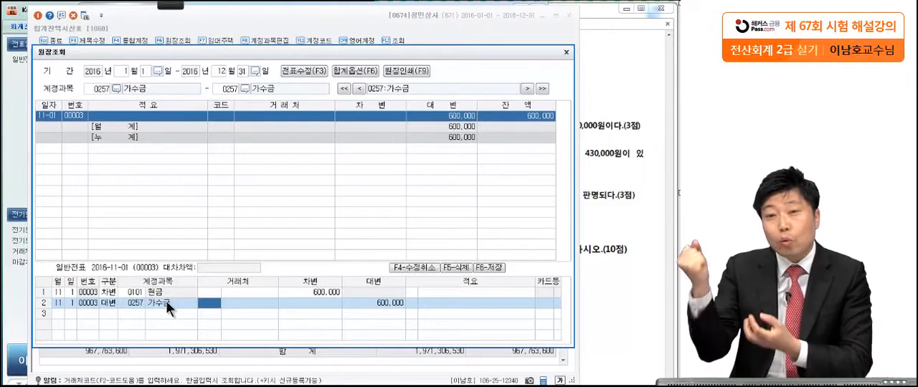
Recheck question [4] in the exam PDF and close both the 가수금 ledger and the 합계잔액시산표.
click(618, 213)
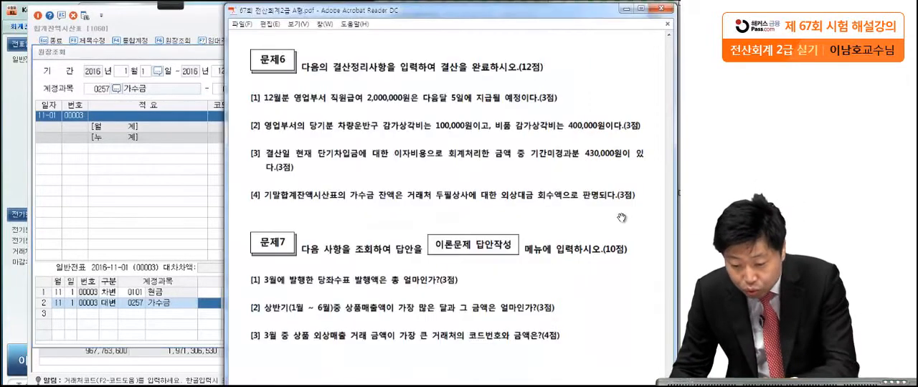
click(204, 303)
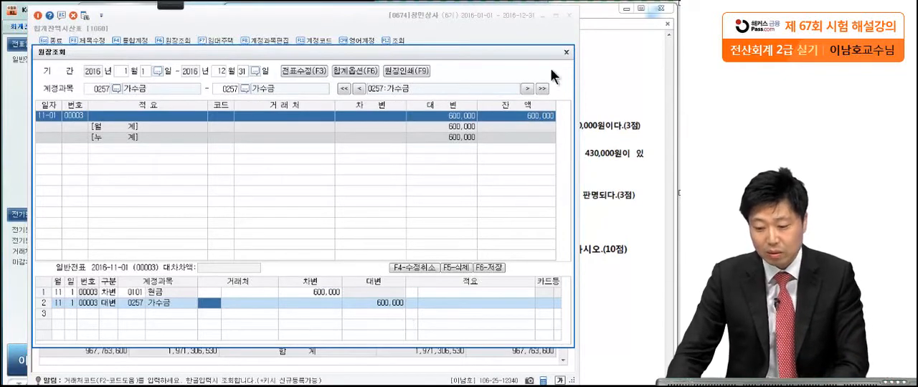
click(566, 52)
click(614, 127)
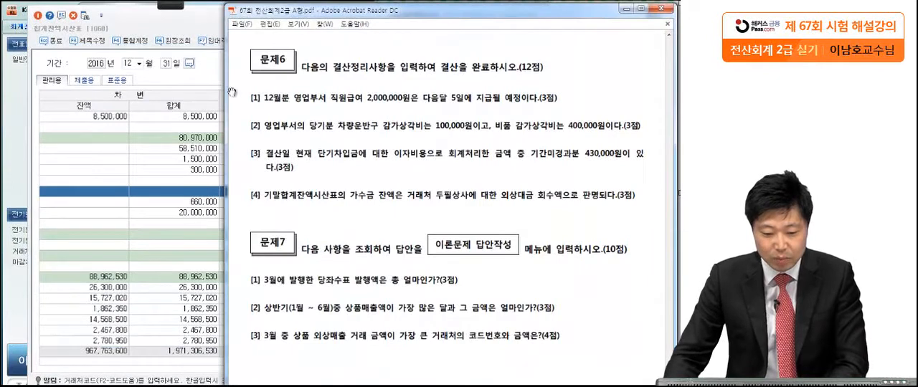
click(199, 27)
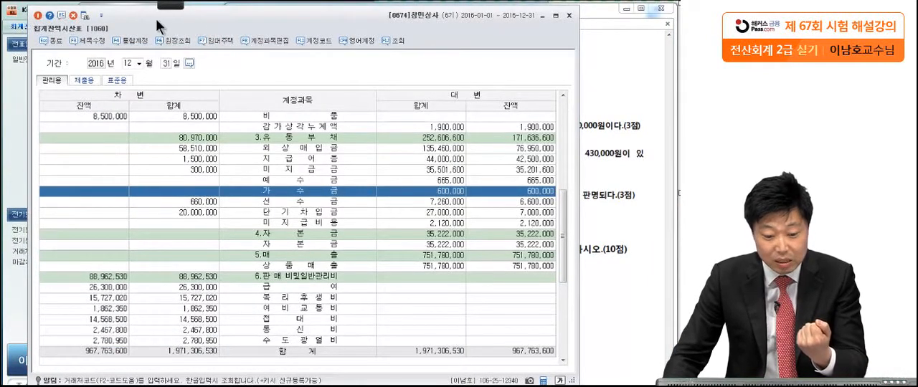
click(569, 15)
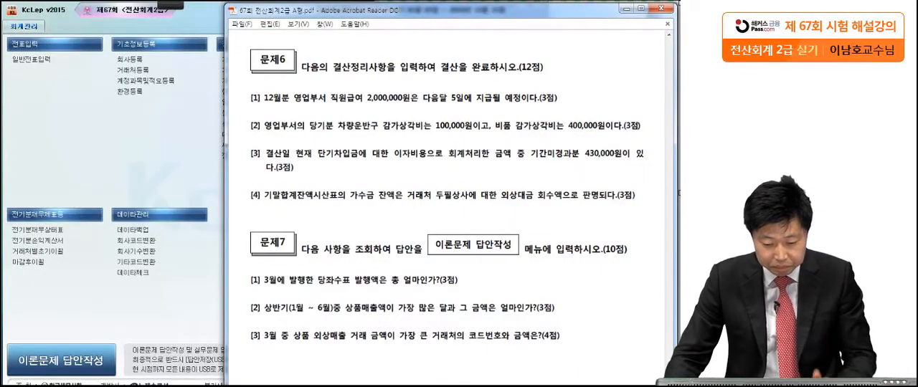
Return to 일반전표입력 and add a December 31 debit line for 0257 가수금 with the amount 600,000.
click(165, 386)
click(74, 189)
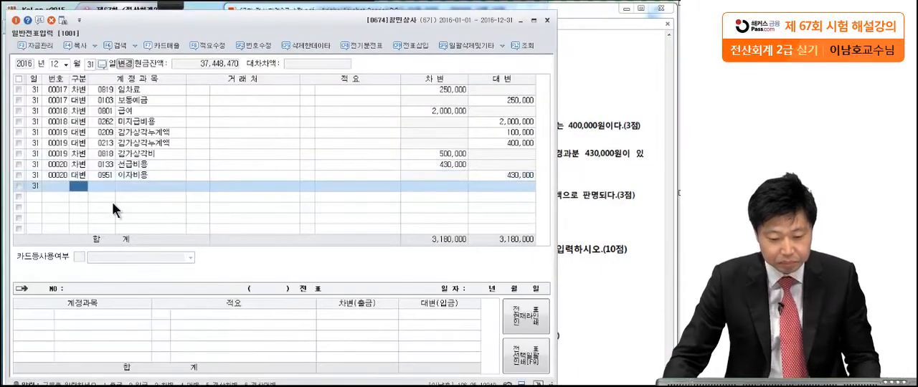
key(3)
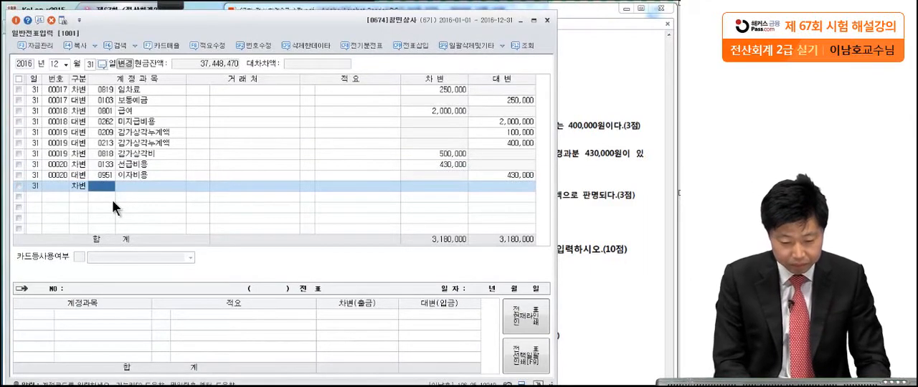
text(가수)
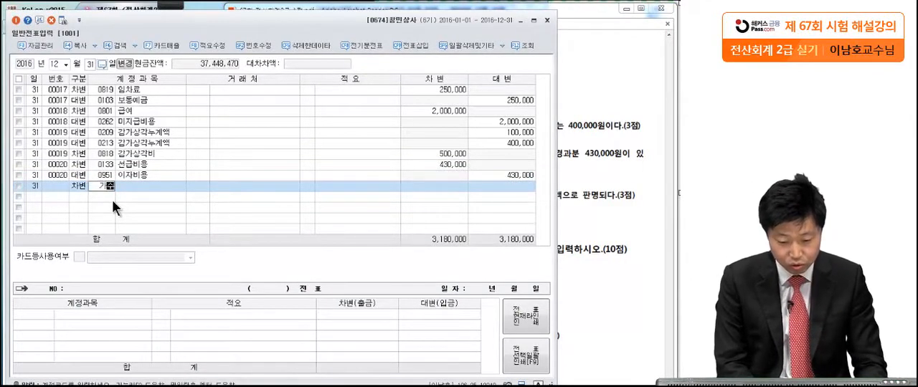
key(Return)
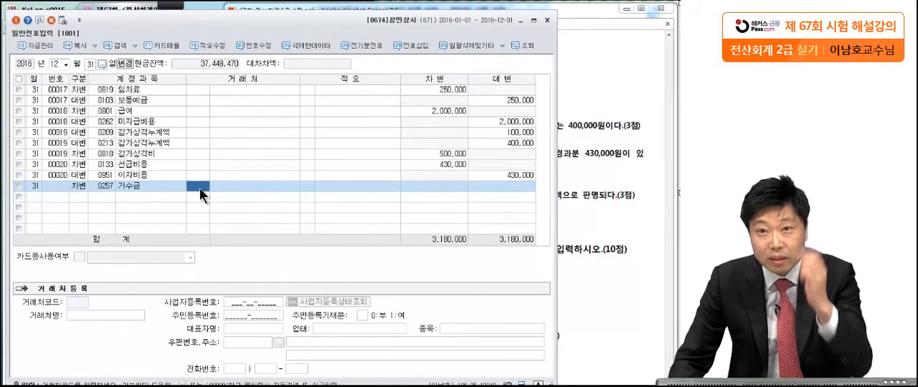
click(458, 185)
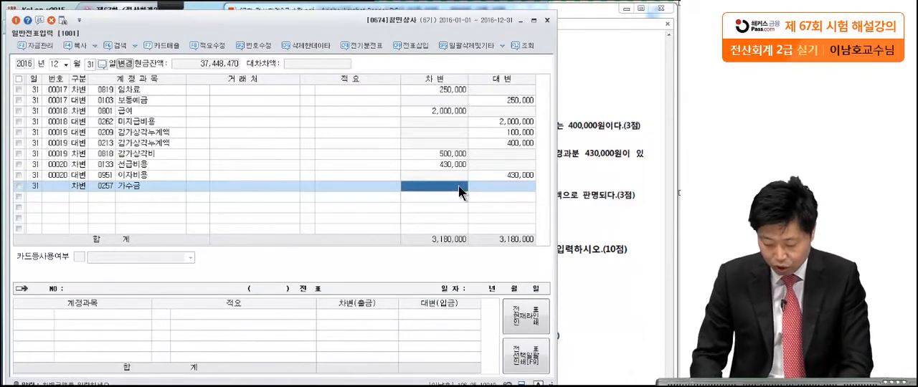
text(600+)
key(Return)
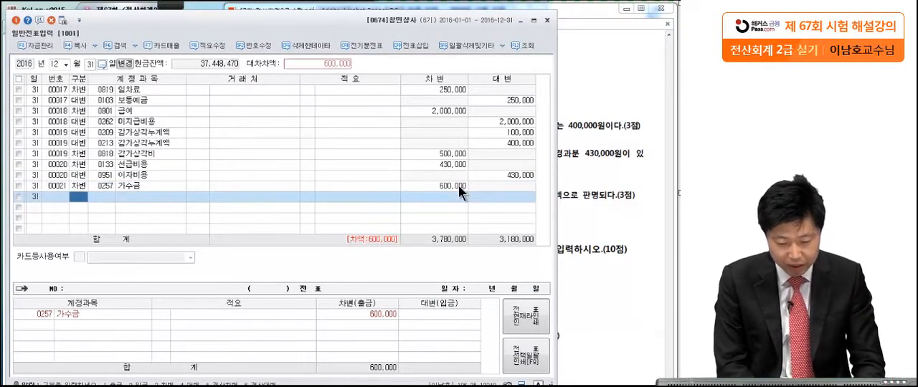
Add the matching 600,000 credit line with the account 0108 외상매출금 and the trading partner 두필상사.
text(4)
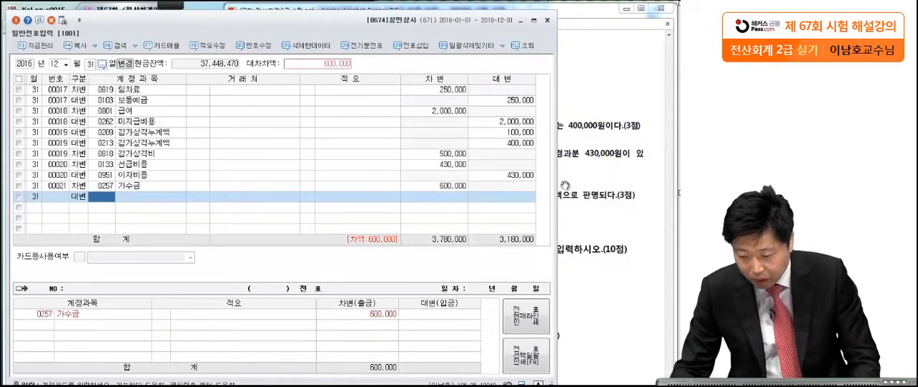
click(561, 183)
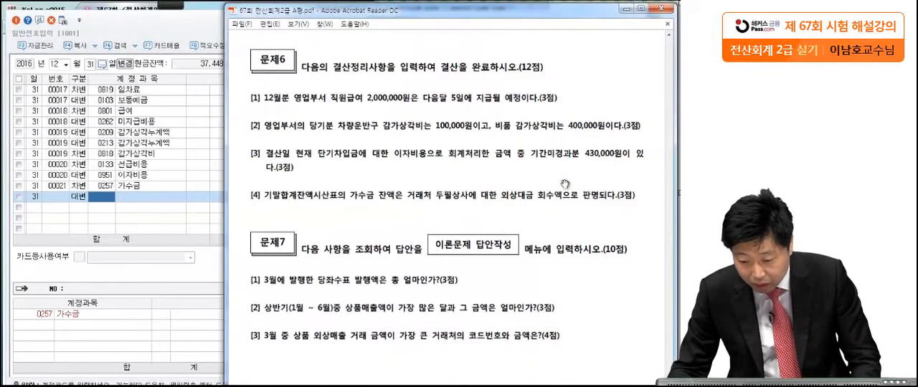
click(157, 222)
text(외상매)
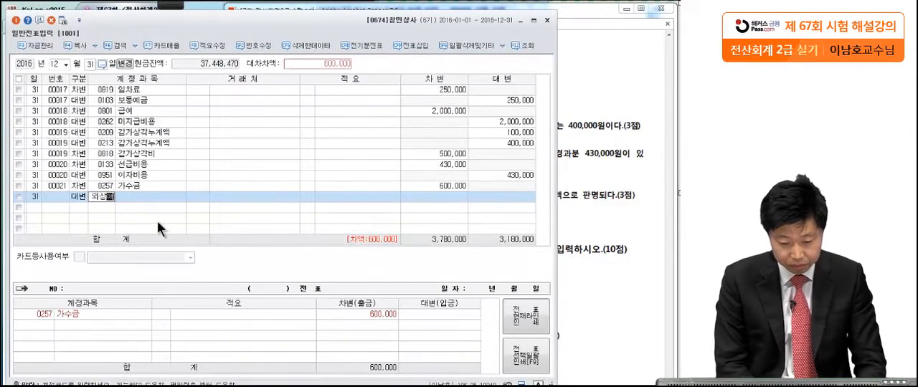
key(Return)
key(Return)
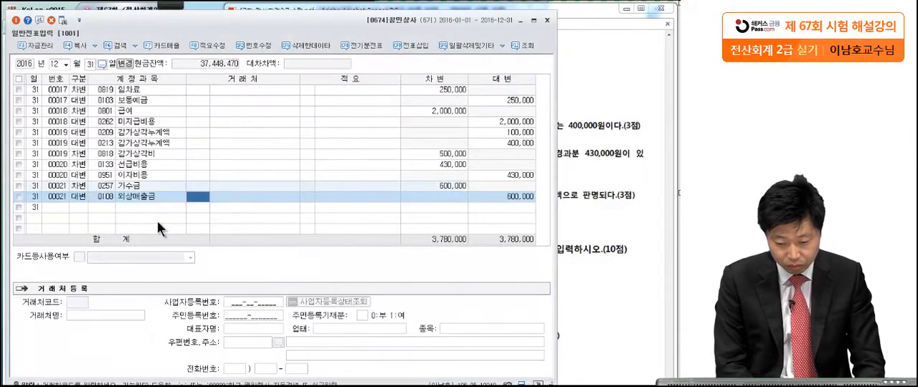
text(두필)
key(Return)
key(Return)
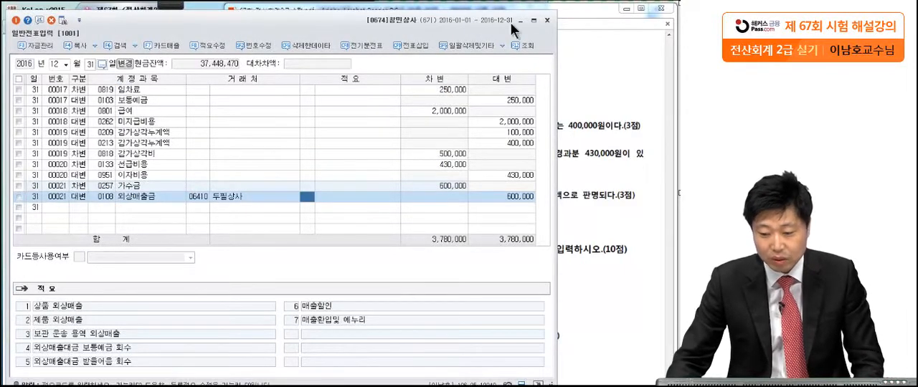
Close the 일반전표입력 window and underline 당좌수표 발행액 in question [1] of 문제7 with the red pen.
click(546, 20)
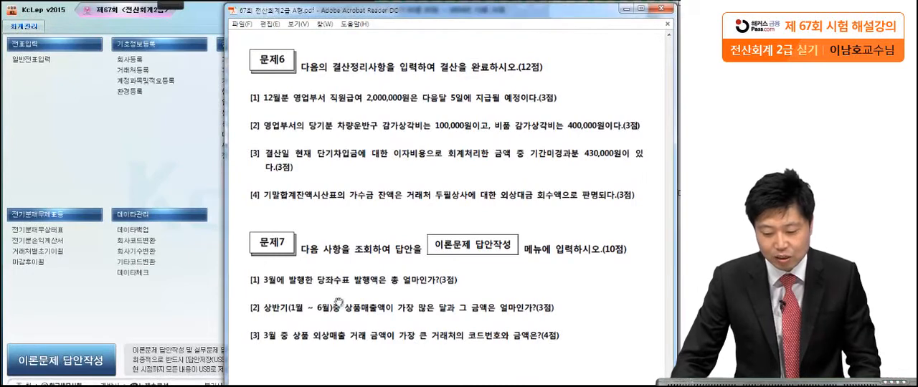
mouse_move(171, 5)
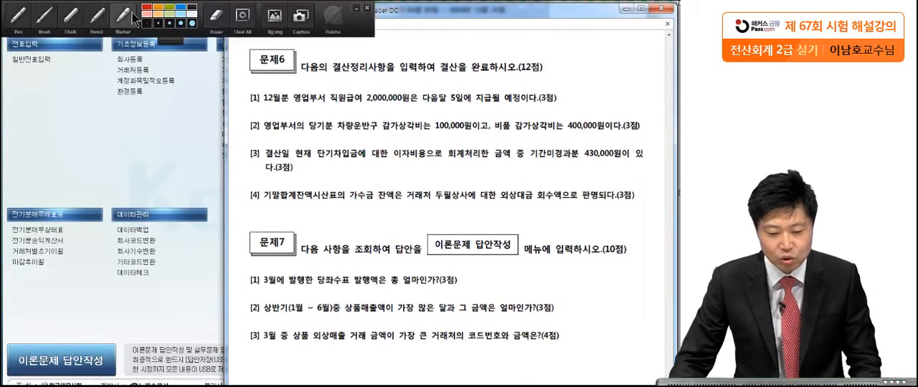
click(19, 16)
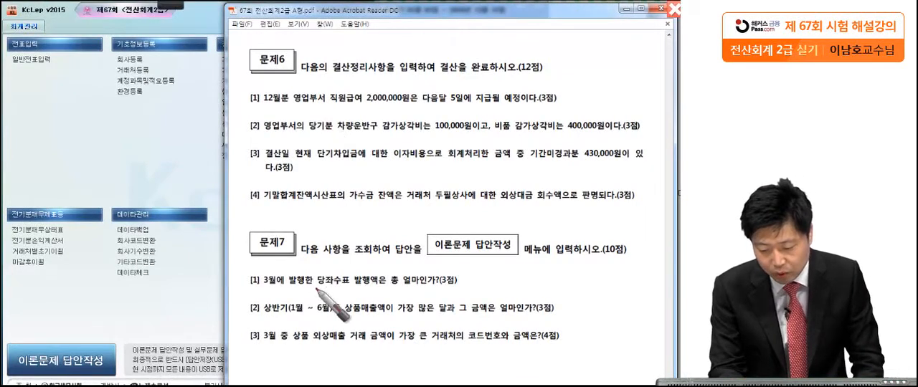
drag(316, 287, 382, 287)
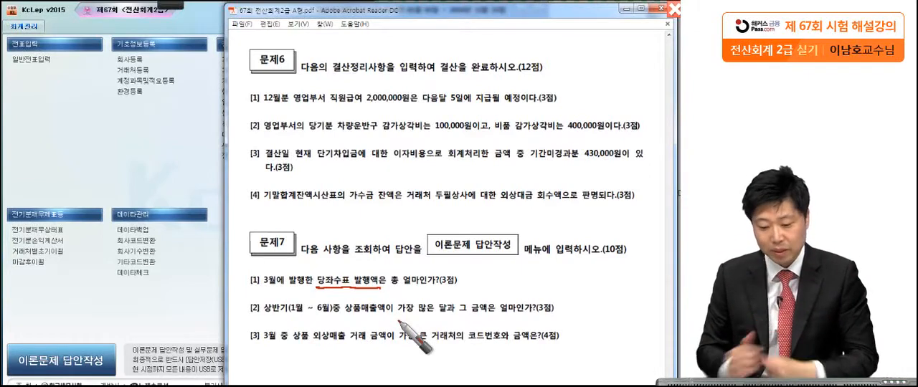
Open the 총계정원장 and set its monthly period from March 1 to March 31, 2016.
click(166, 297)
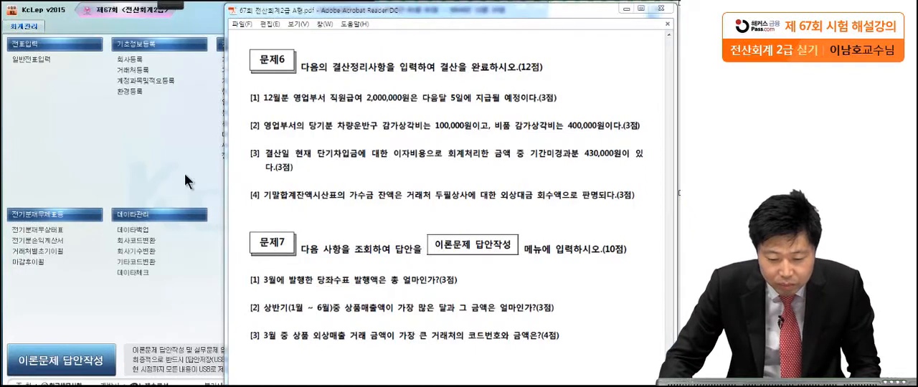
click(245, 123)
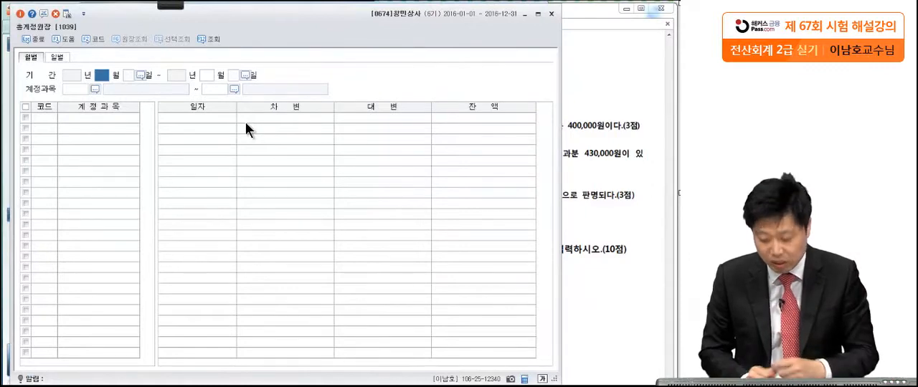
text(03)
key(Return)
text(03)
key(Return)
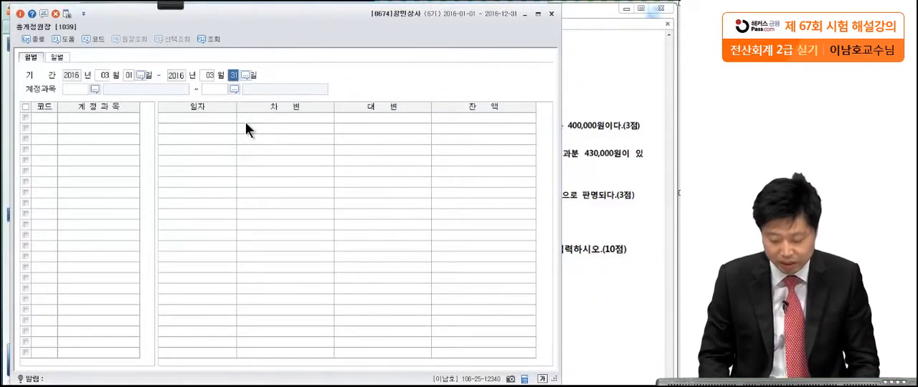
key(Return)
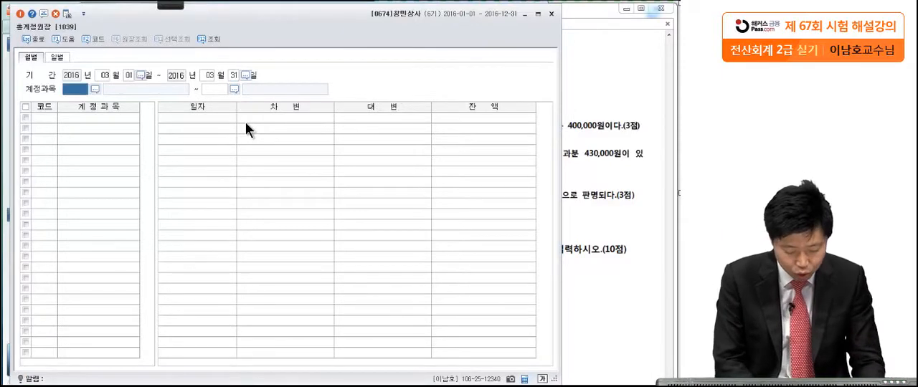
Limit the 총계정원장 to the account 0102 당좌예금 and list its March totals.
key(F2)
text(당좌)
key(Return)
key(Return)
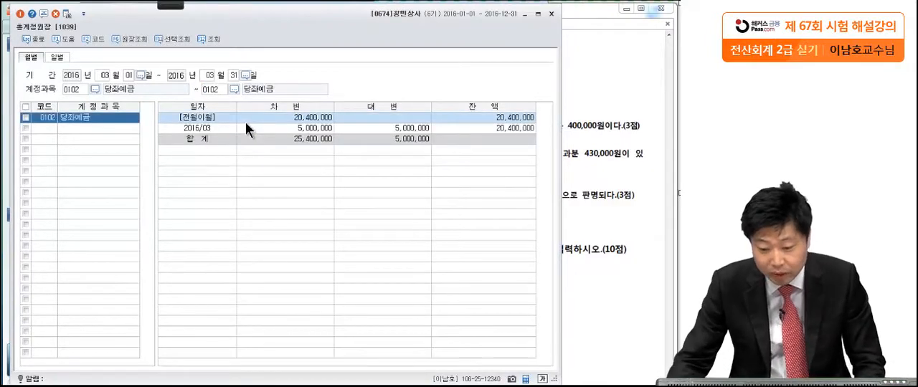
Open the detailed ledger behind the 2016/03 row of 당좌예금 and go through its entries down to 03-10.
click(361, 129)
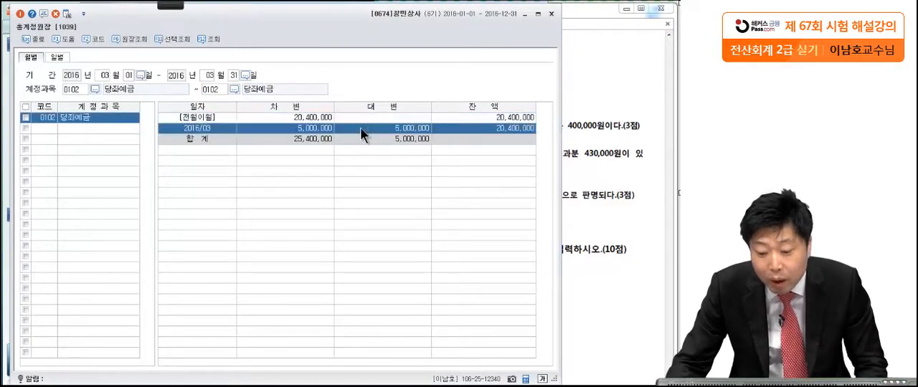
double_click(402, 128)
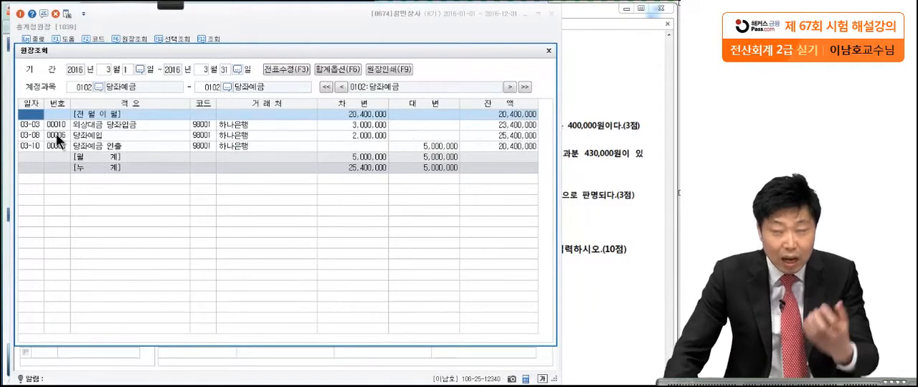
key(Down)
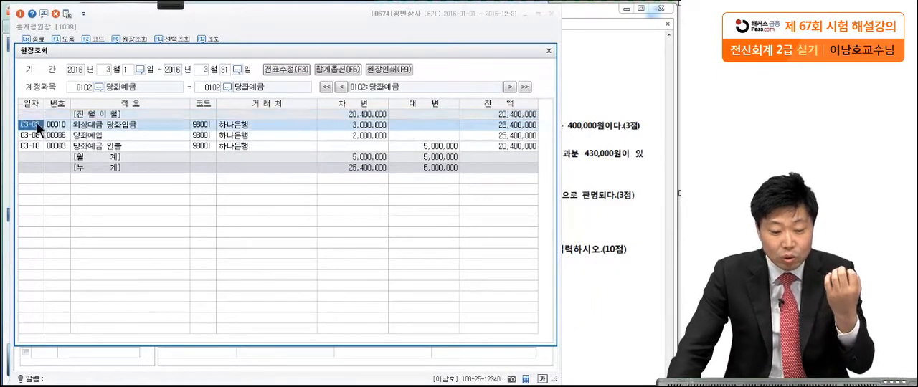
key(Down)
key(Down)
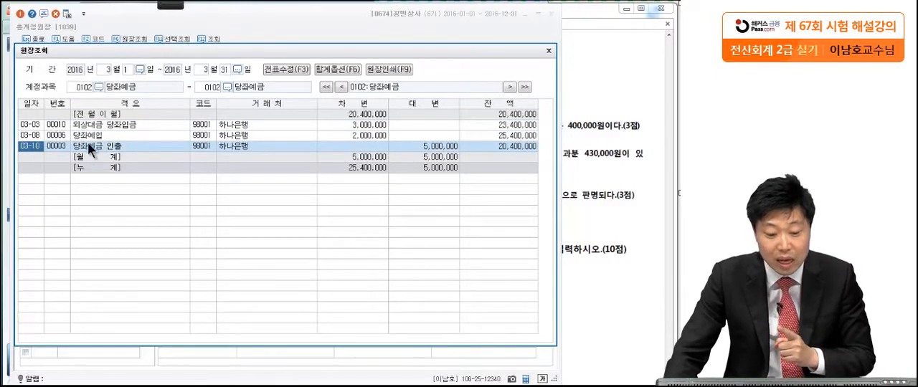
Open the voucher of the 03-10 entry, inspect its 당좌예금 credit line and circle the credit amount with the pen.
double_click(29, 146)
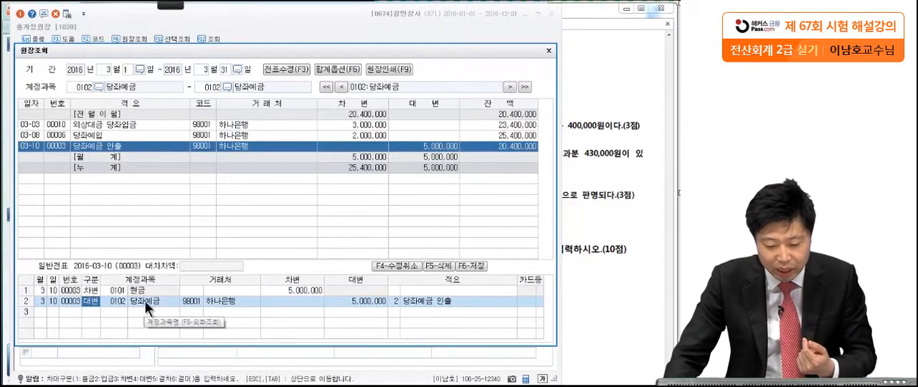
click(185, 302)
click(361, 303)
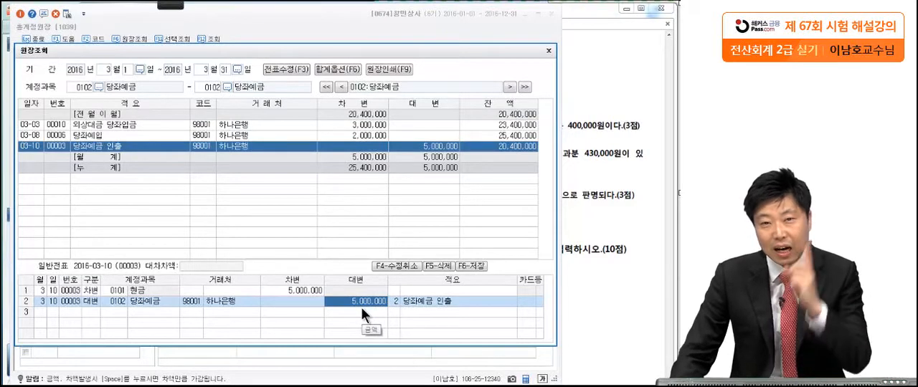
click(394, 302)
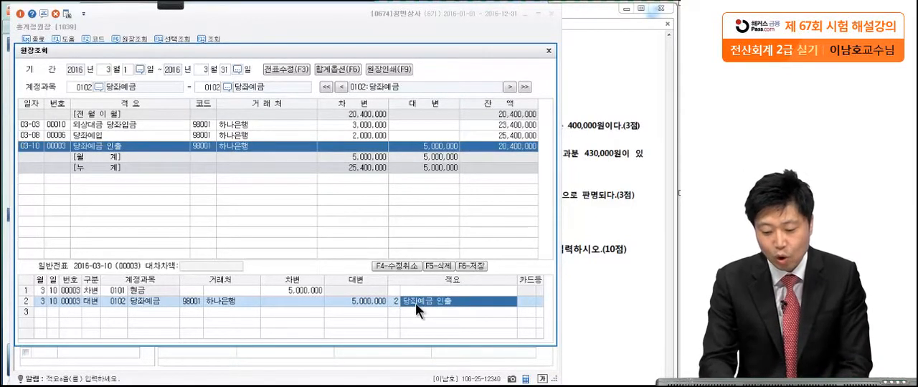
mouse_move(169, 6)
click(19, 16)
drag(387, 293, 340, 331)
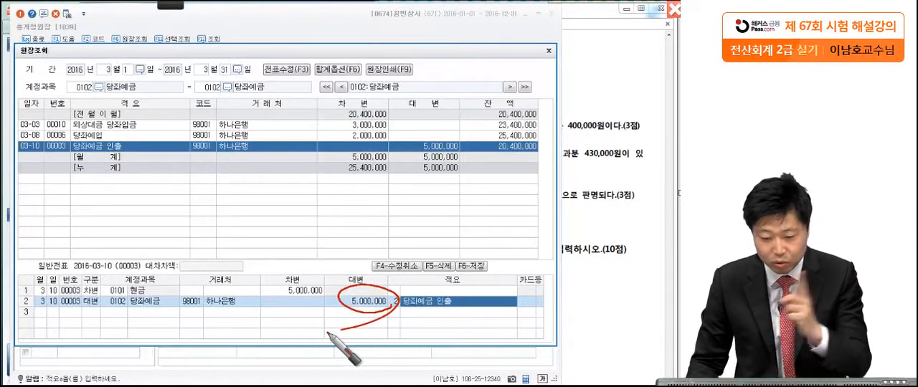
Close the 원장조회 detail and the 총계정원장 and return to the exam PDF.
click(548, 52)
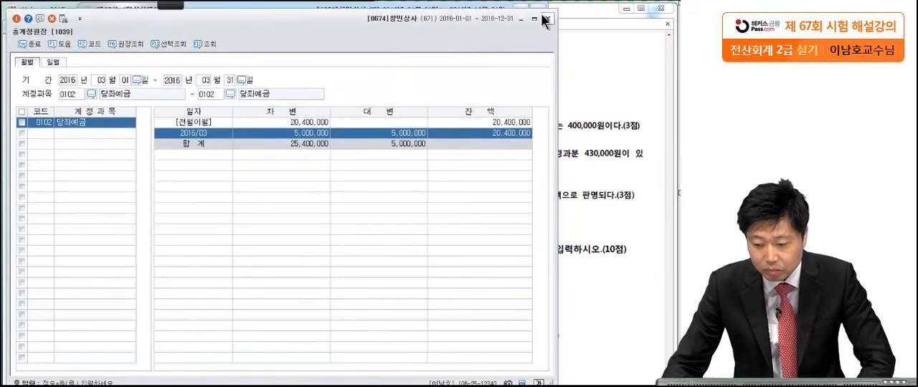
click(547, 18)
click(574, 142)
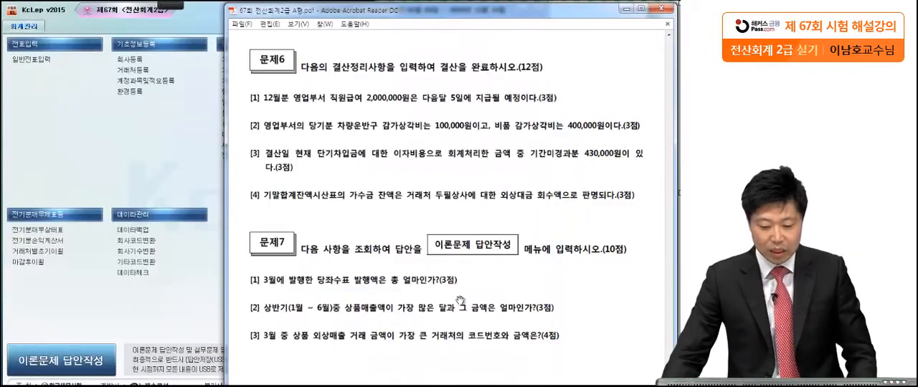
Mark the key words of question [2] in 문제7 with the pen, circling 상품매출액.
click(164, 13)
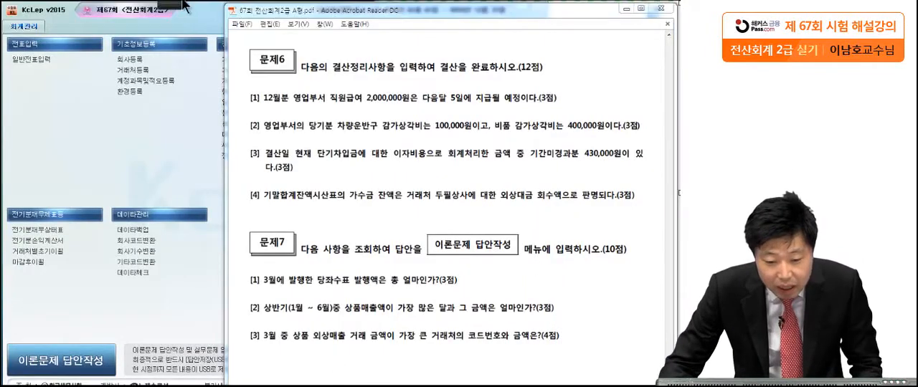
click(44, 16)
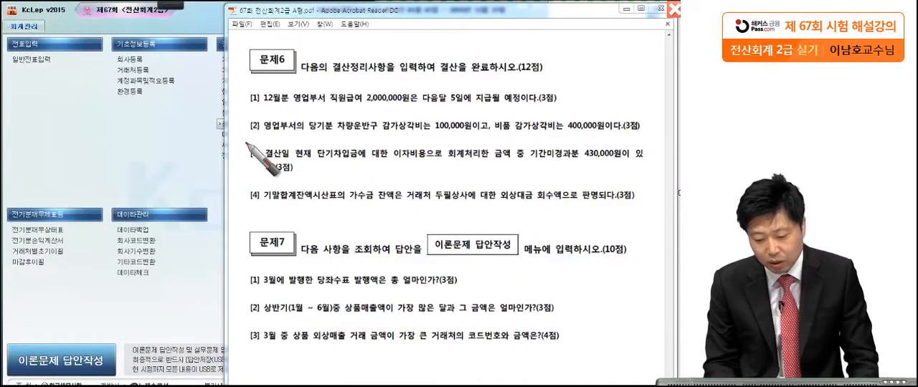
drag(339, 319, 345, 324)
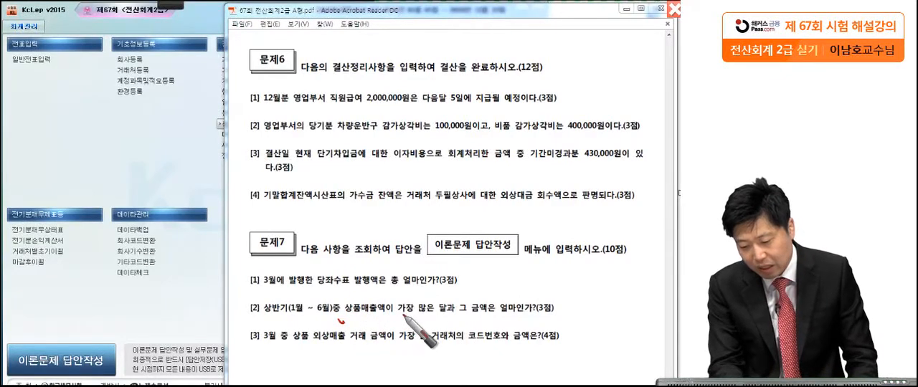
drag(402, 315, 410, 313)
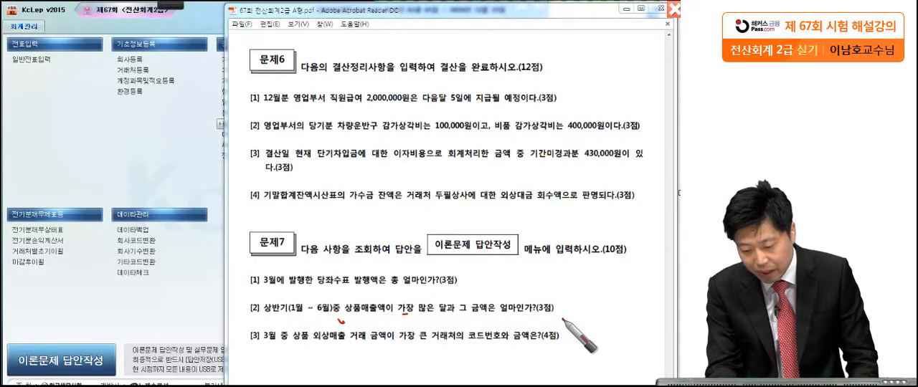
drag(563, 310, 564, 317)
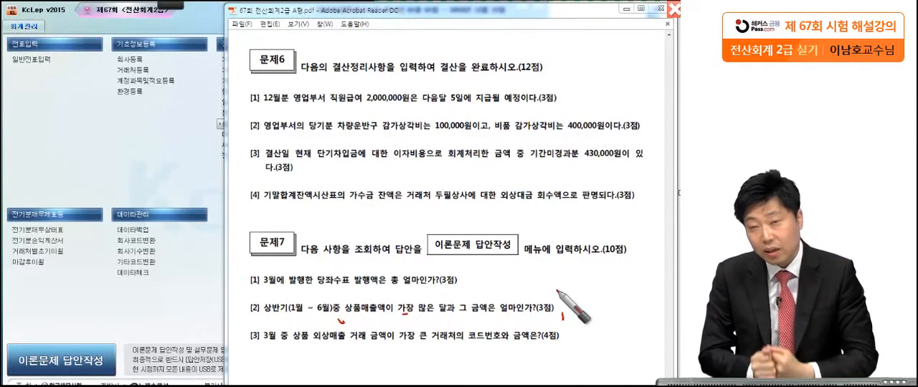
mouse_move(370, 301)
mouse_down()
mouse_move(393, 301)
mouse_move(342, 342)
mouse_up()
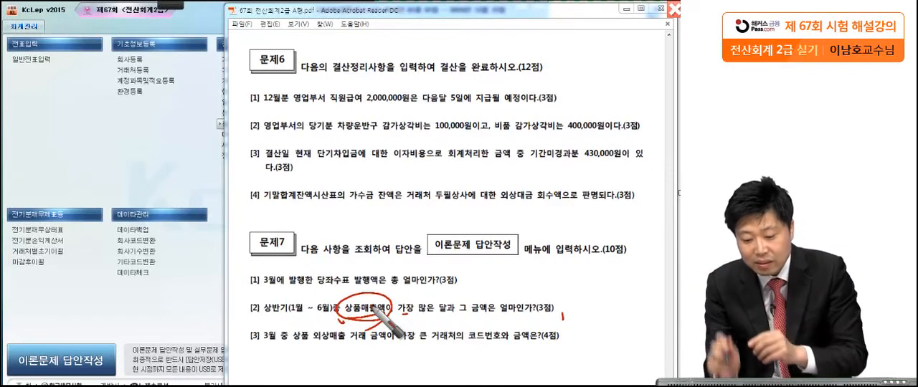
drag(455, 315, 452, 319)
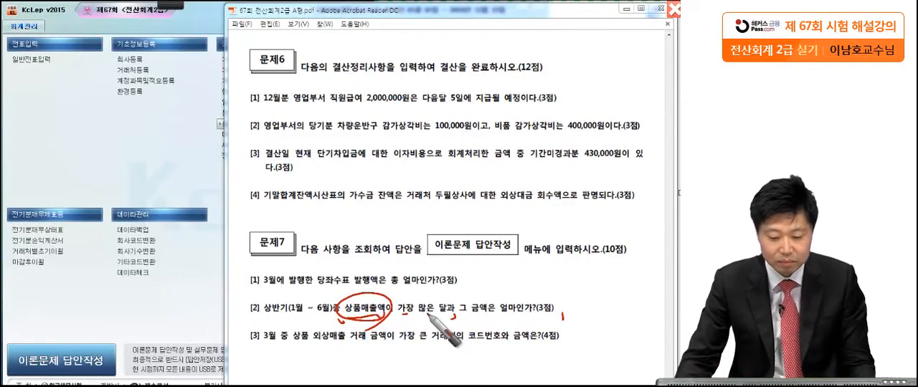
Reopen the 총계정원장 in KcLep and set its monthly period from January 1 to June 30, 2016.
click(117, 161)
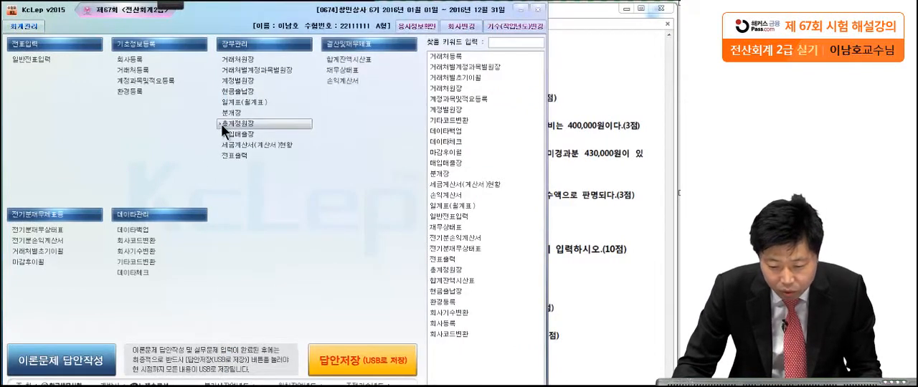
click(221, 123)
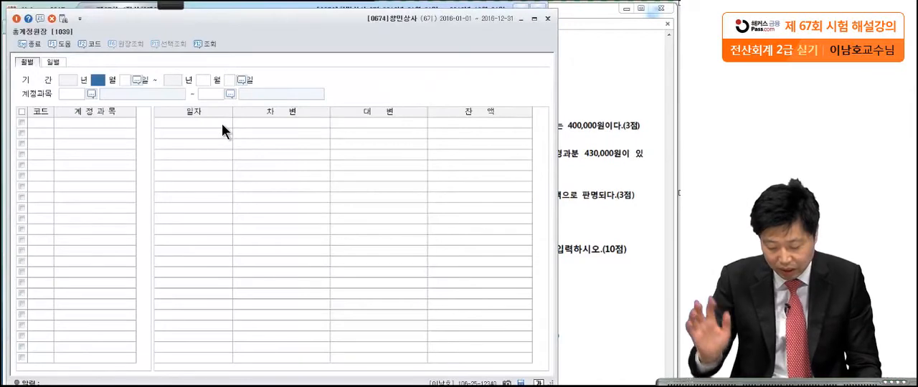
text(1)
key(Return)
key(Return)
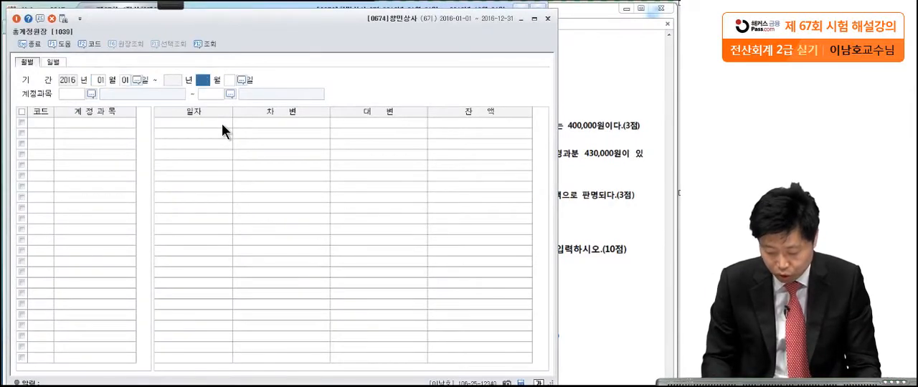
text(6)
key(Return)
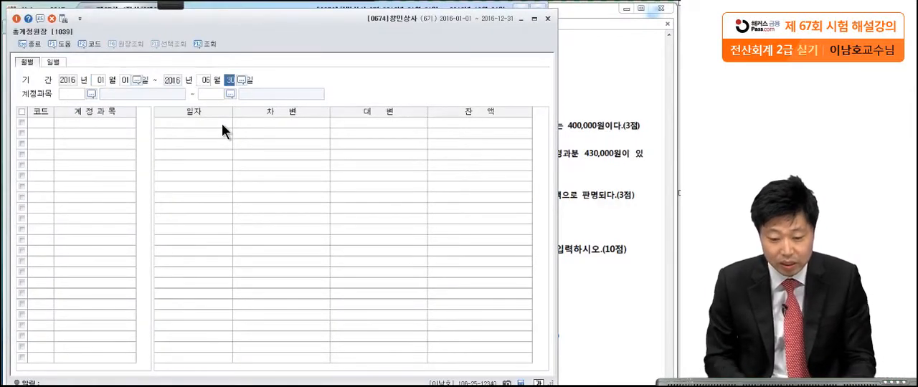
key(Return)
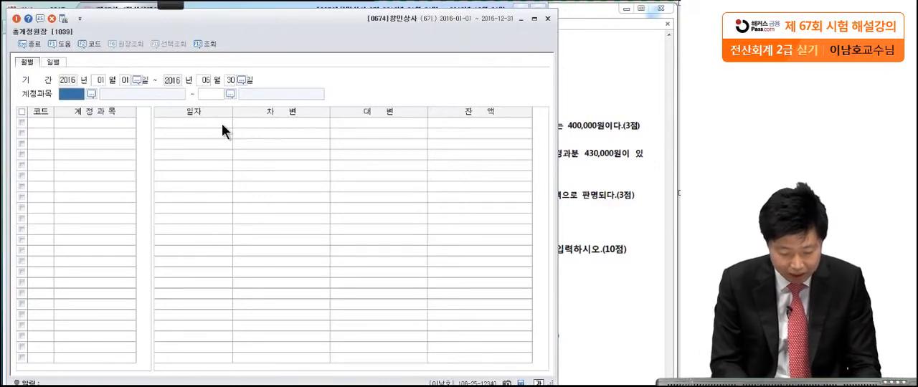
Limit the 총계정원장 to the account 0401 상품매출 and list its monthly totals.
text(상품)
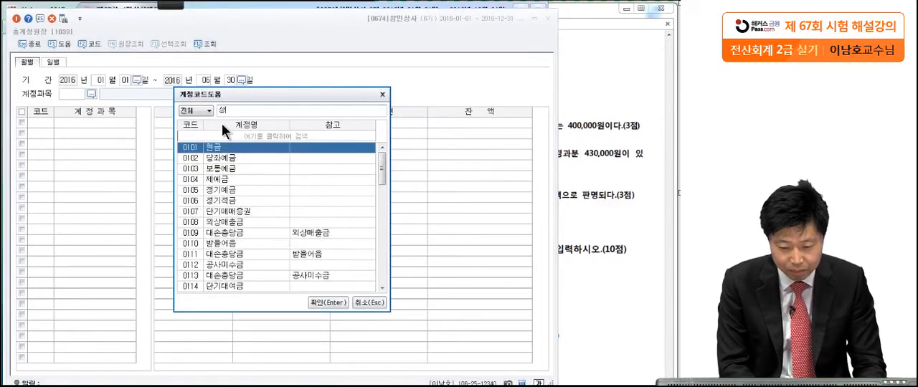
text(매출)
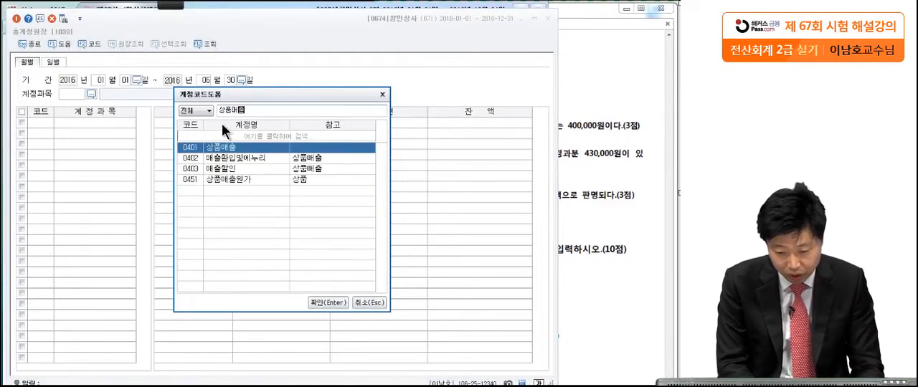
key(Return)
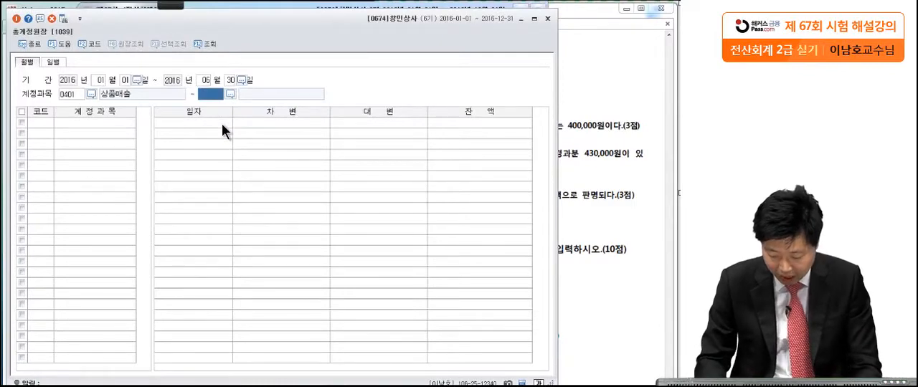
key(Return)
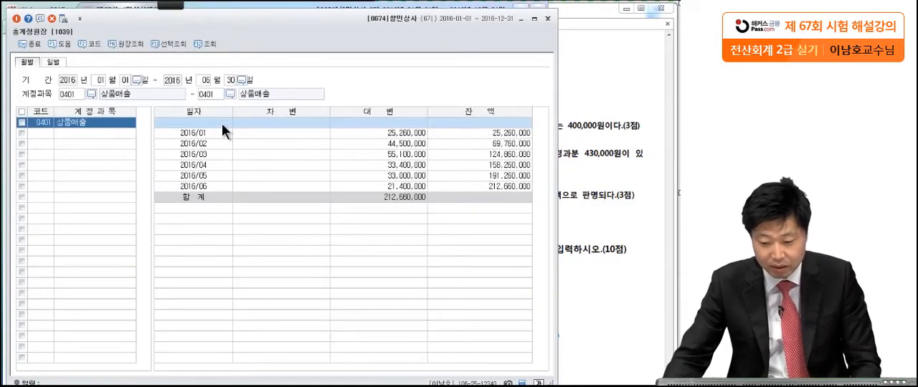
Open the March 2016 ledger detail of 상품매출 and look through its dated sales entries.
click(412, 154)
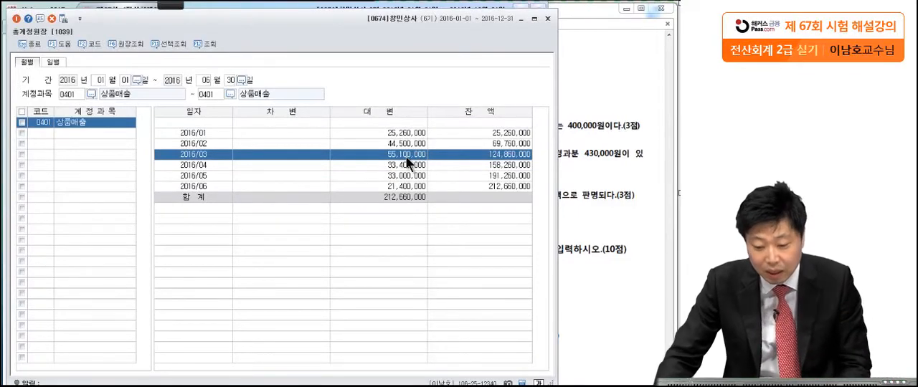
double_click(407, 161)
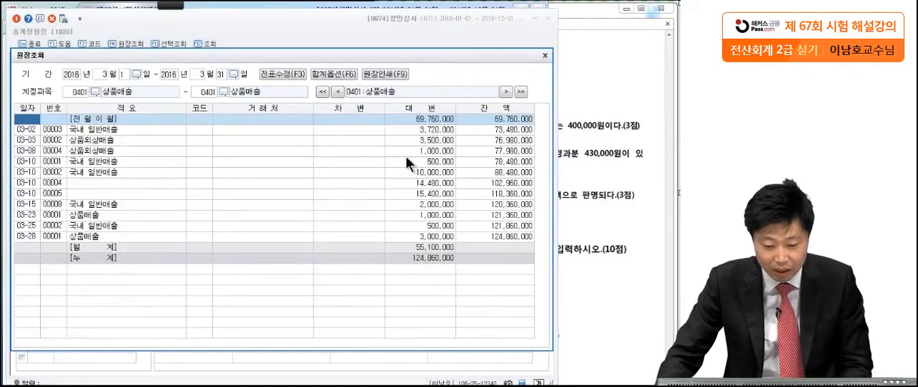
click(34, 129)
click(33, 151)
click(36, 171)
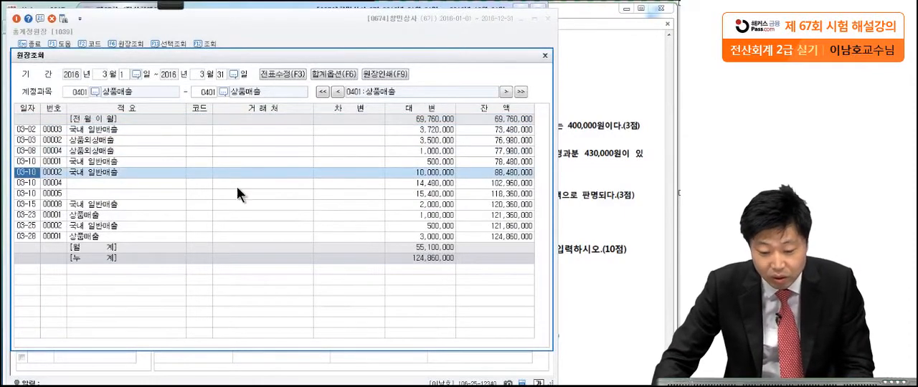
click(445, 132)
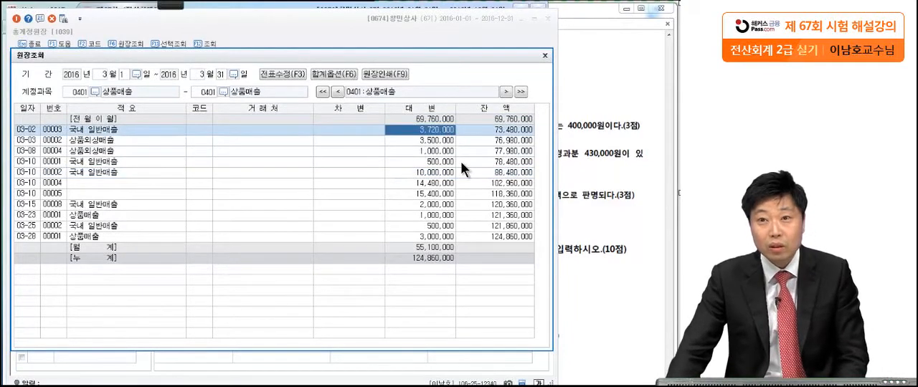
Display the vouchers behind the March 2 sale 00003 and the March 10 sales 00004 and 00005.
double_click(34, 126)
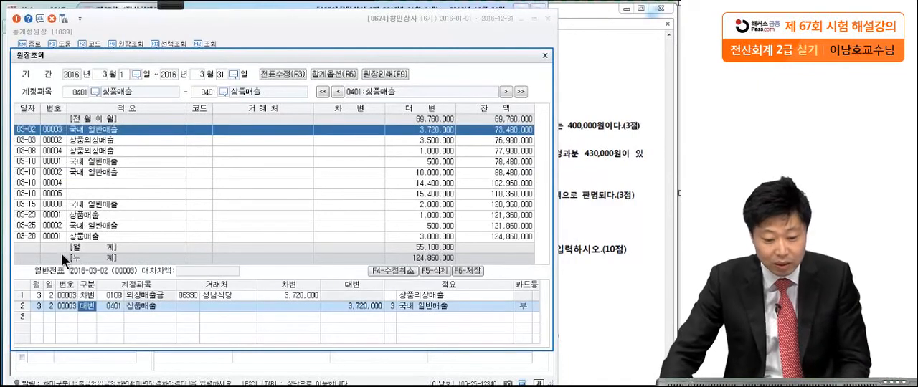
click(28, 184)
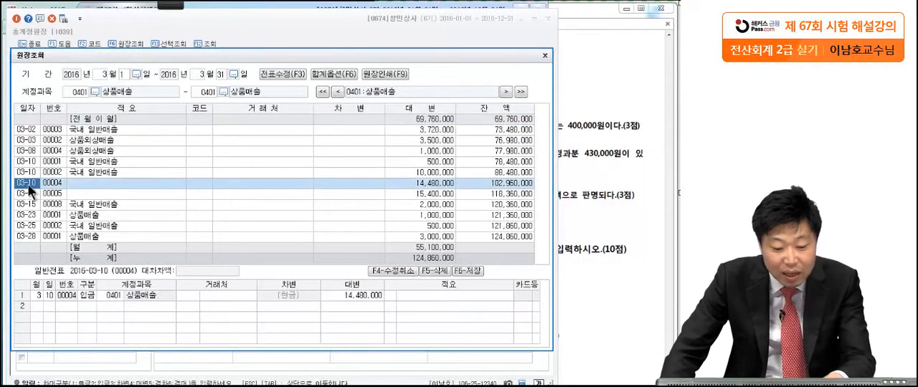
click(27, 194)
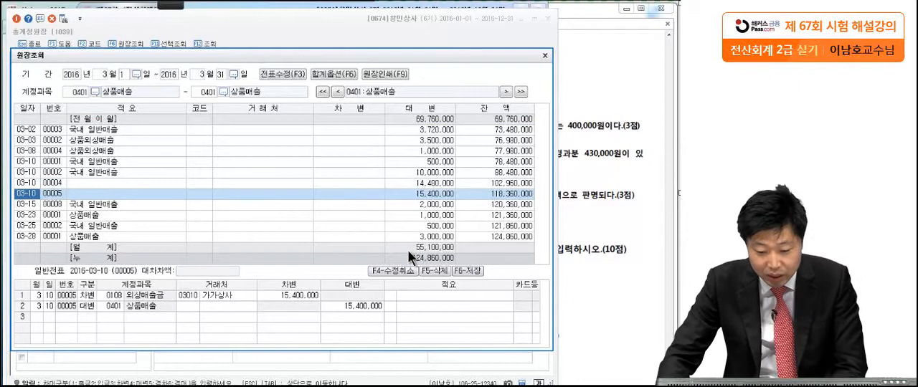
Circle March's monthly credit total in the 원장조회 detail with the brush and clear the mark.
mouse_move(177, 4)
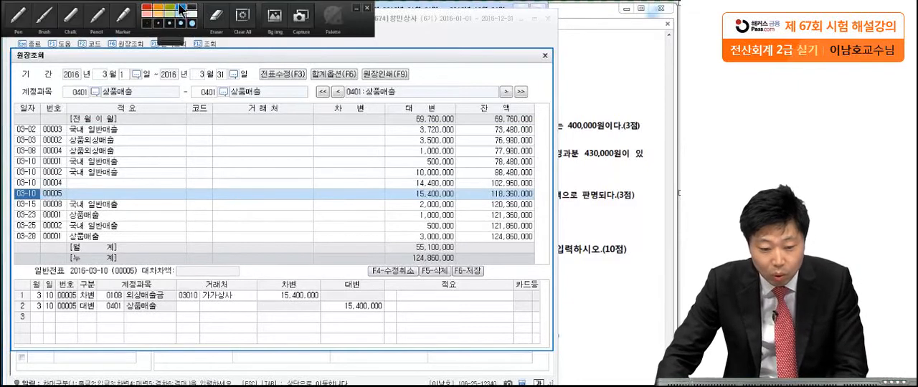
click(43, 16)
mouse_move(461, 256)
mouse_down()
mouse_move(437, 261)
mouse_move(411, 247)
mouse_up()
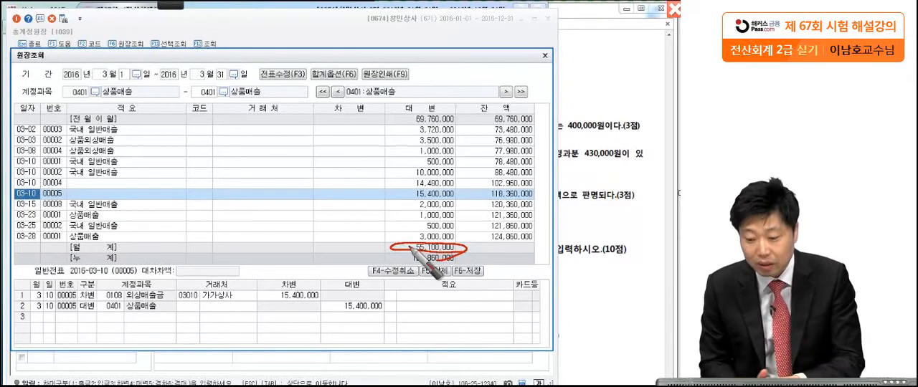
key(Escape)
Recheck question [2] in the exam PDF against the March total, and close the 원장조회 detail and the 총계정원장.
click(577, 228)
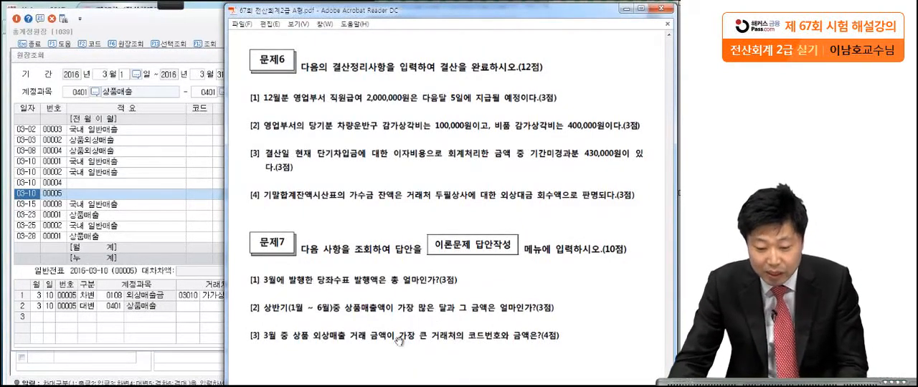
click(164, 260)
click(431, 248)
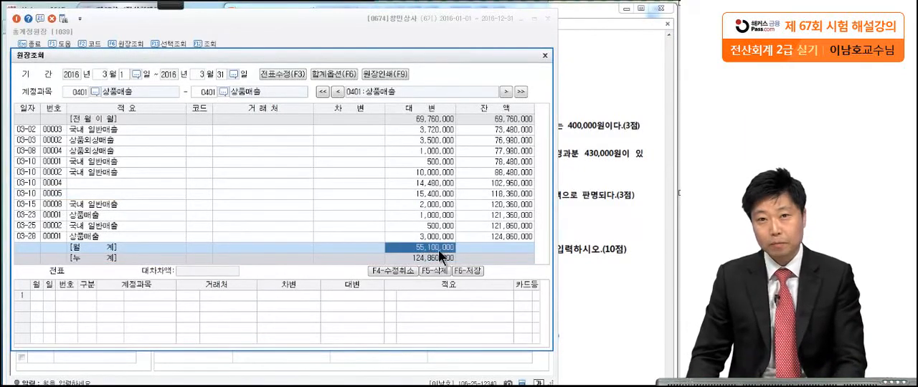
key(Escape)
key(Escape)
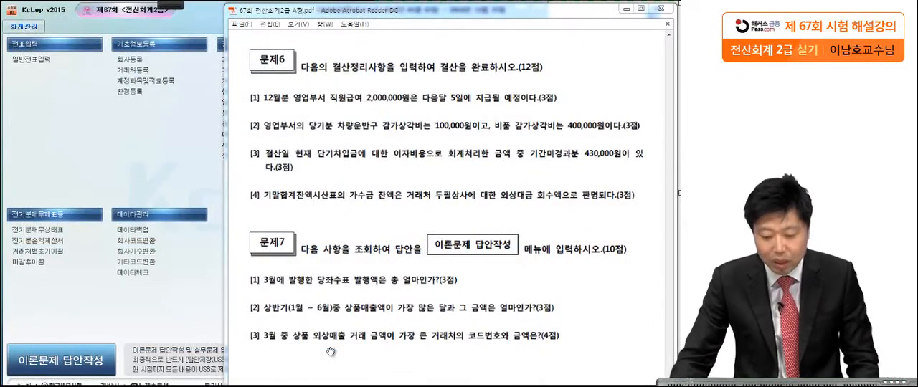
Mark the key words of question [3] in 문제7 with the pen, underlining 상품 외상매출 and circling 큰 거래처.
click(331, 352)
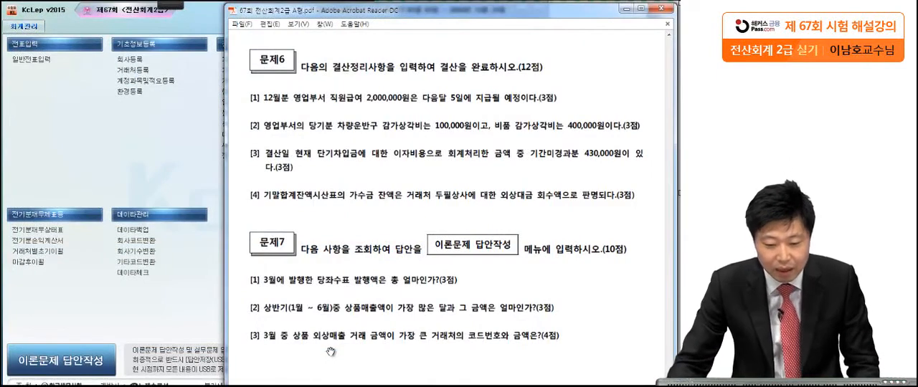
click(161, 6)
click(160, 7)
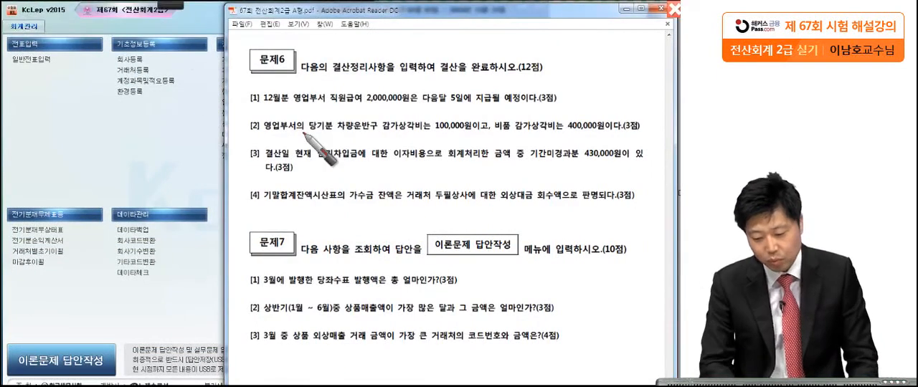
click(401, 346)
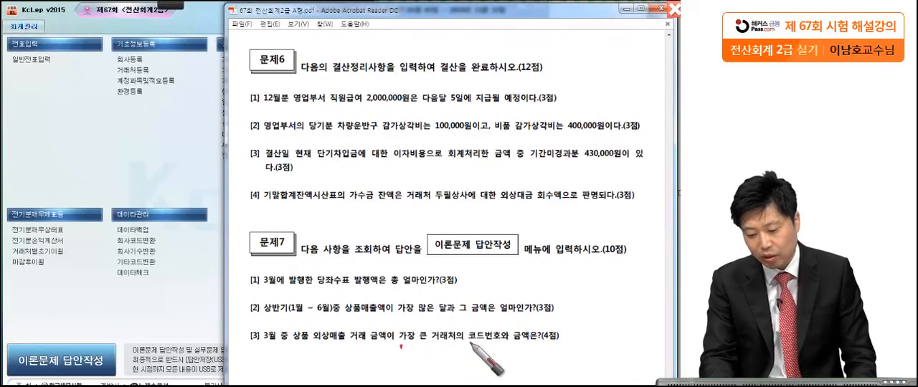
click(568, 349)
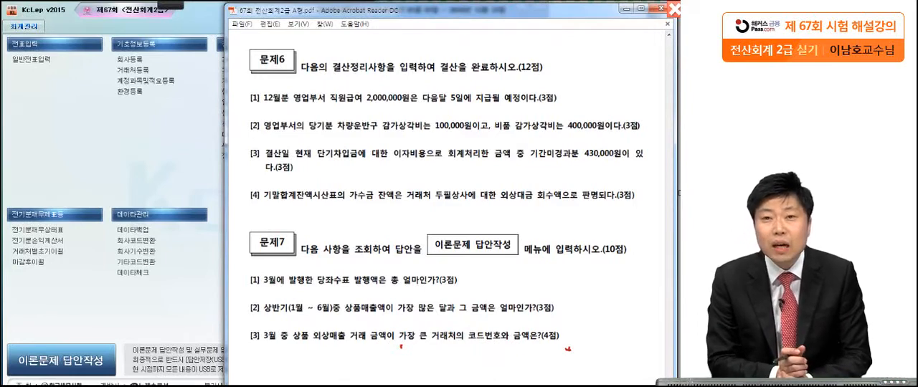
click(446, 345)
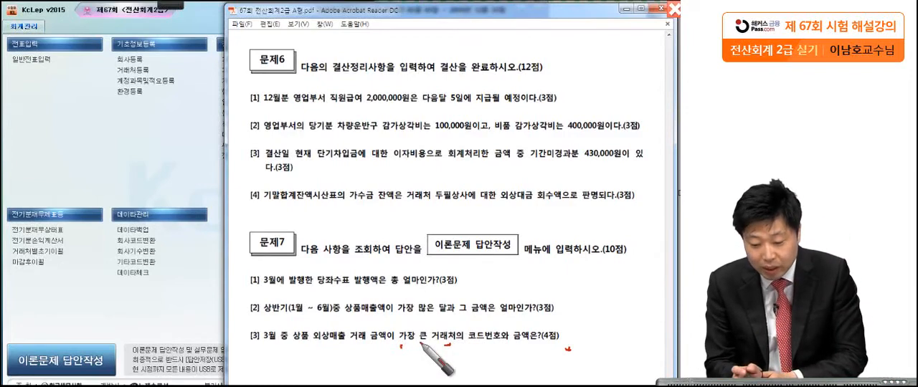
drag(291, 346, 335, 340)
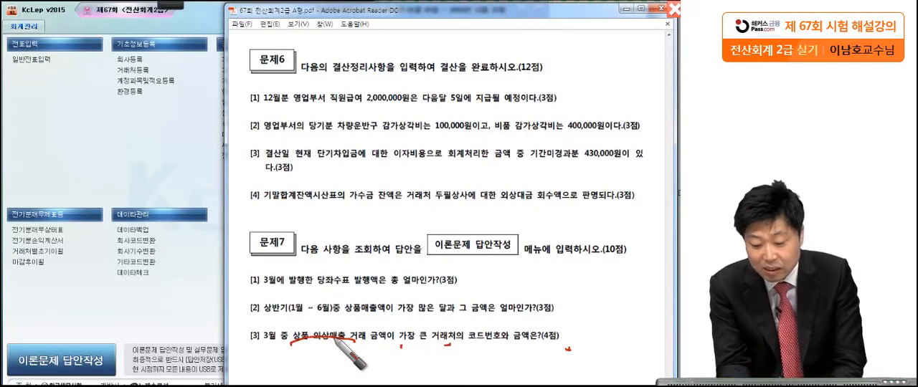
drag(442, 347, 452, 364)
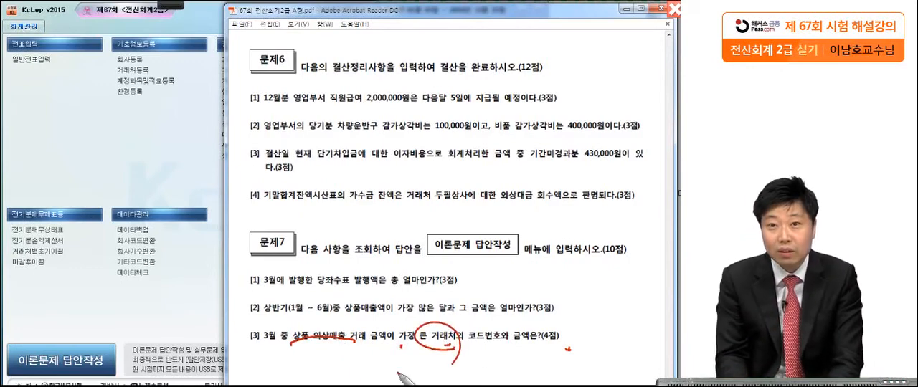
Open the 거래처원장 in KcLep and set its balance period from March 1 to March 31, 2016.
click(87, 156)
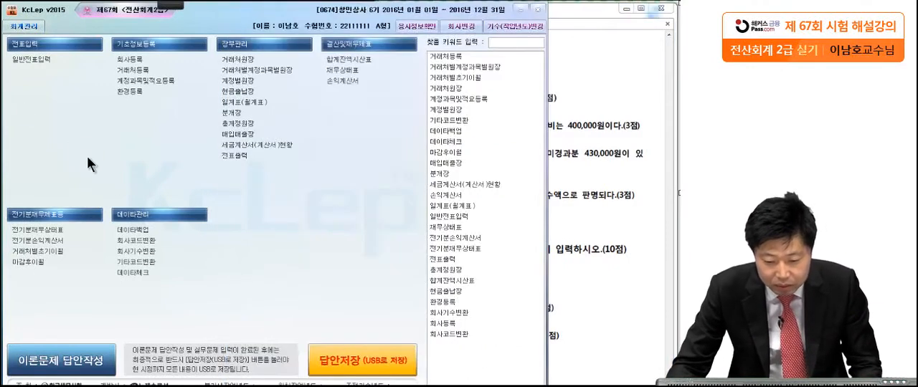
click(229, 61)
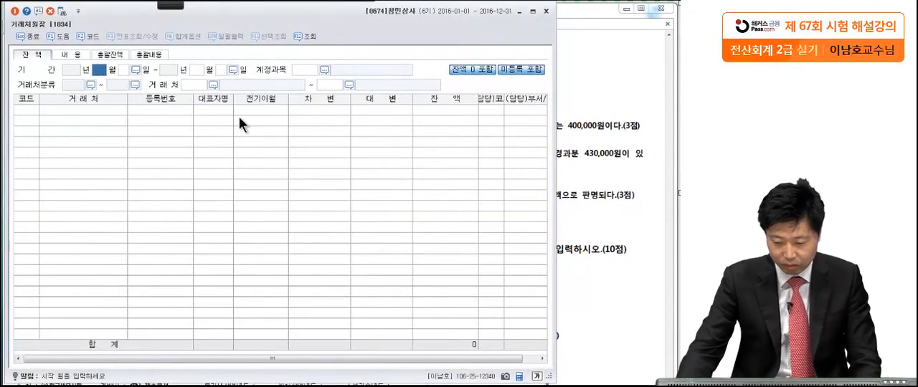
click(616, 222)
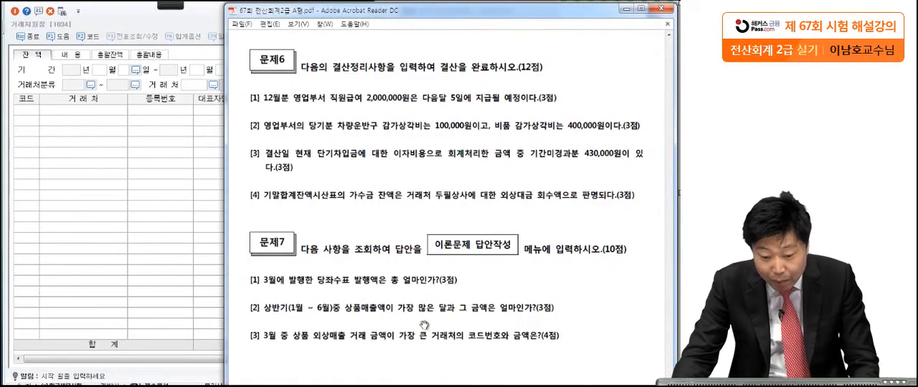
click(164, 246)
text(3)
key(Return)
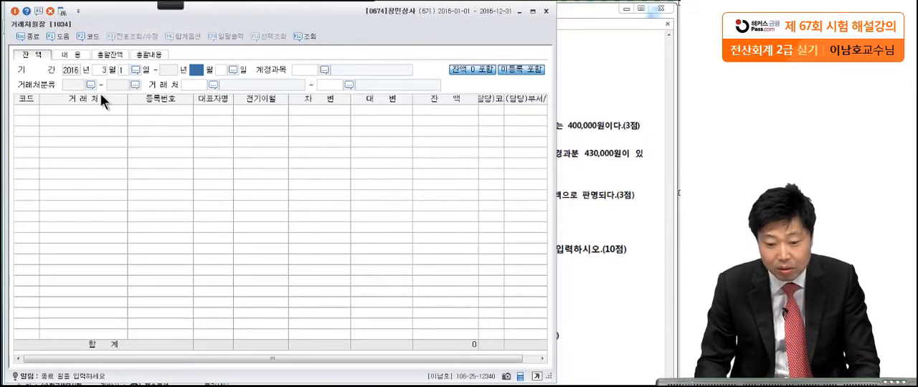
text(12)
key(Return)
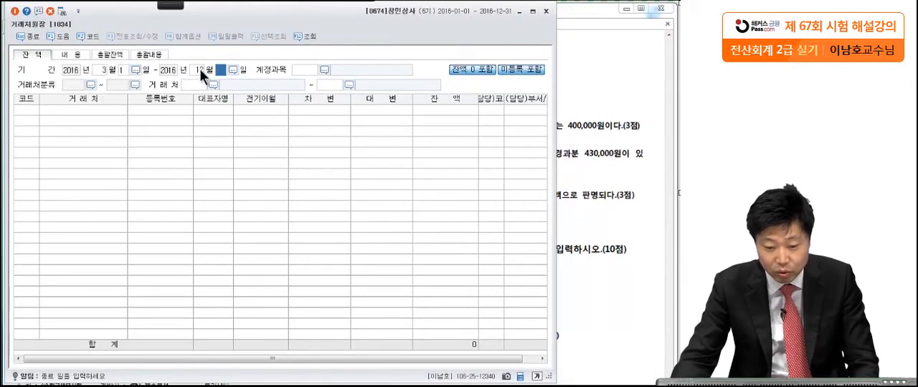
key(Return)
key(Return)
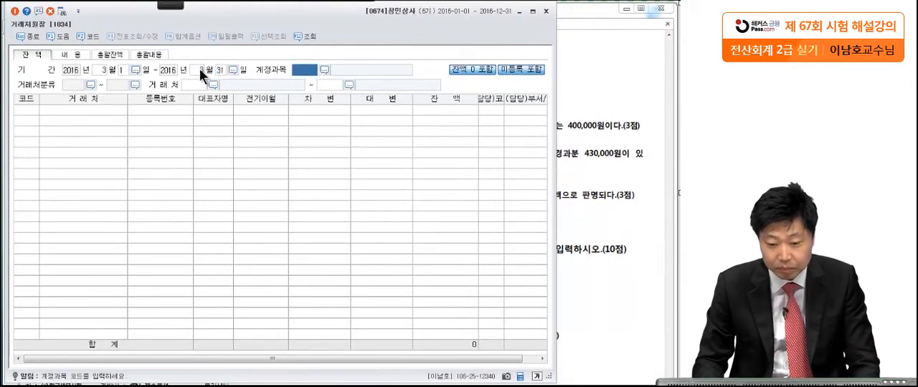
Set the account to 0108 외상매출금 and list the balances for all customers from 00101 to 99603.
key(F2)
text(외상)
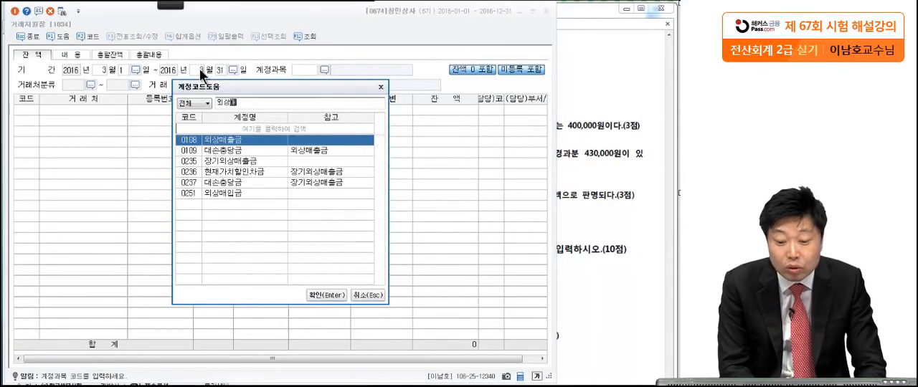
key(Return)
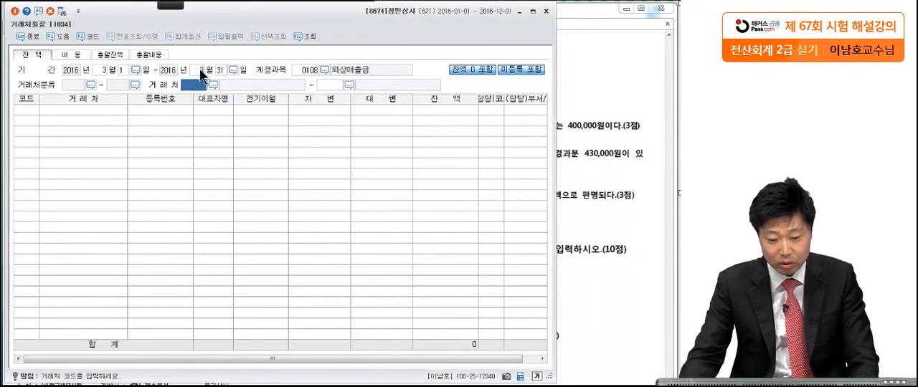
key(Return)
key(Return)
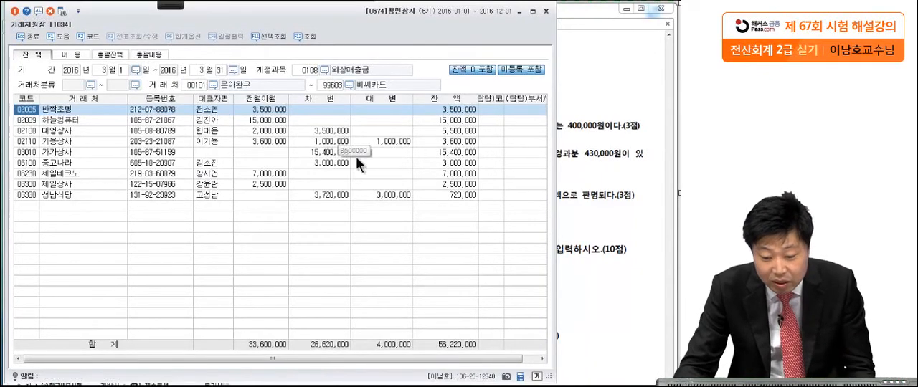
Open the ledger entries of customer 03010 가가상사 and examine the debit and credit lines of its March 10 voucher.
click(319, 151)
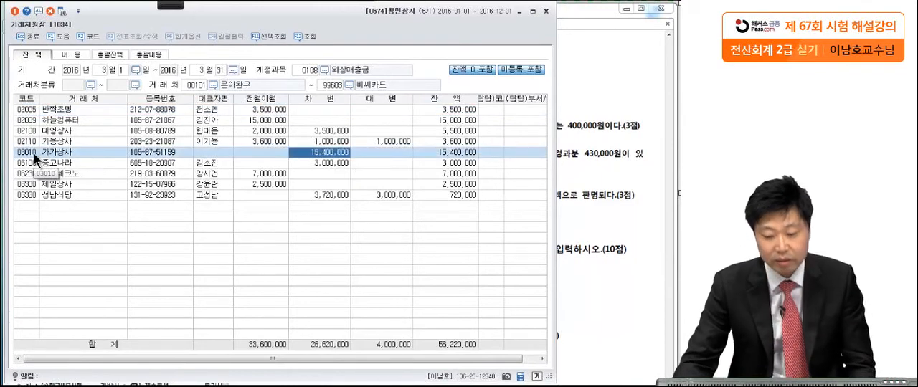
double_click(337, 153)
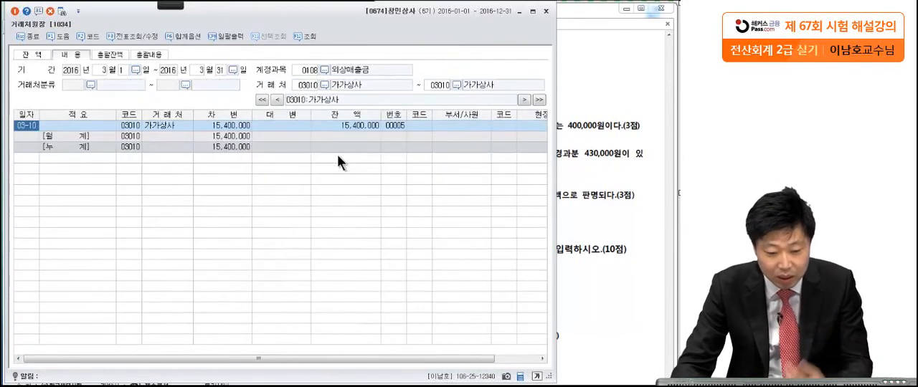
double_click(23, 127)
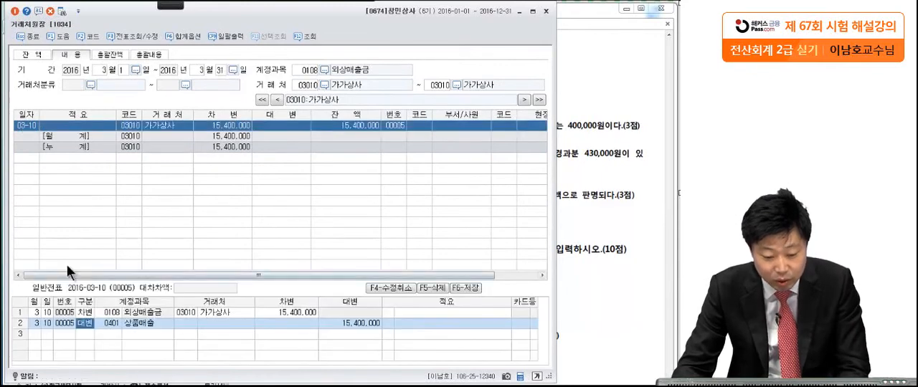
click(86, 314)
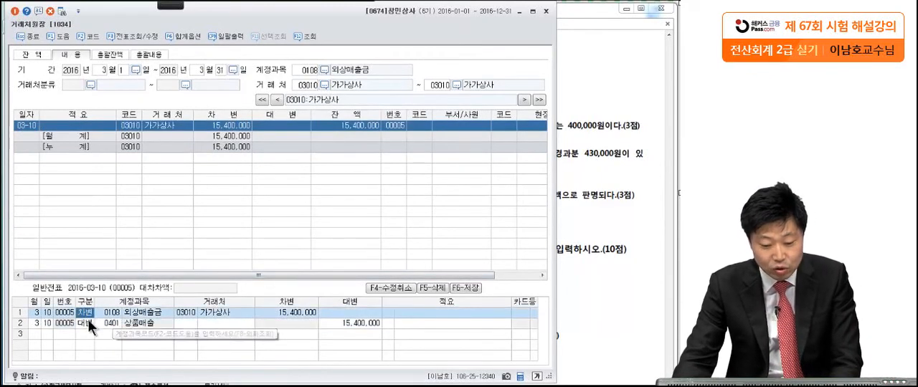
click(83, 321)
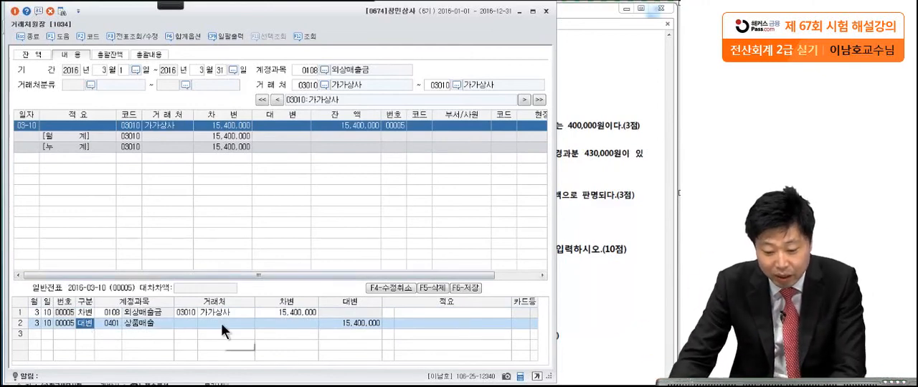
click(285, 313)
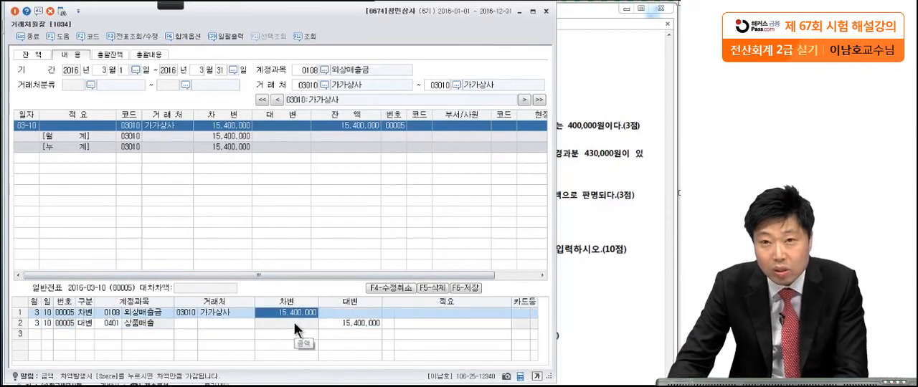
Recheck question [3], circle 가가상사's customer code and debit amount in the voucher with the pen, and close the 거래처원장.
click(610, 248)
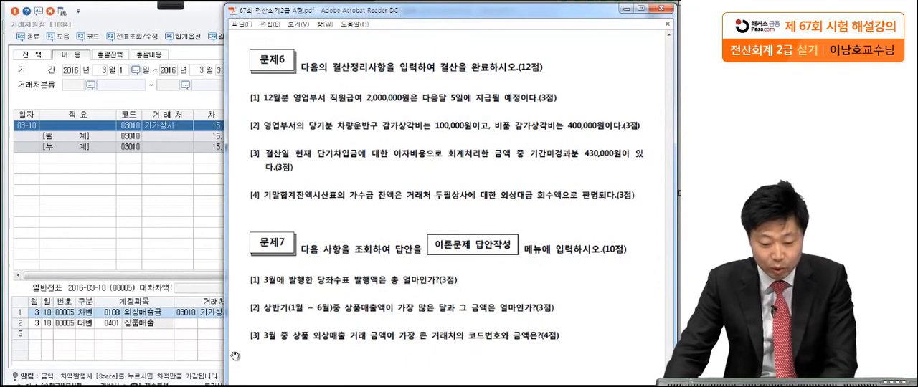
click(178, 316)
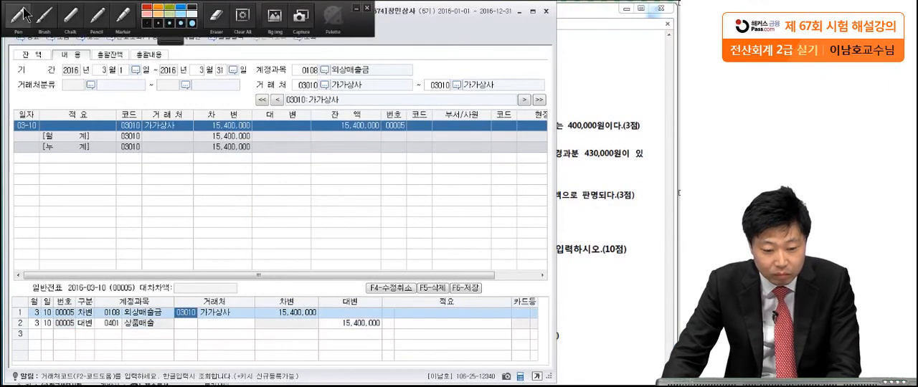
mouse_move(207, 325)
mouse_down()
mouse_move(167, 316)
mouse_move(175, 344)
mouse_up()
mouse_move(328, 318)
mouse_down()
mouse_move(301, 328)
mouse_move(327, 324)
mouse_up()
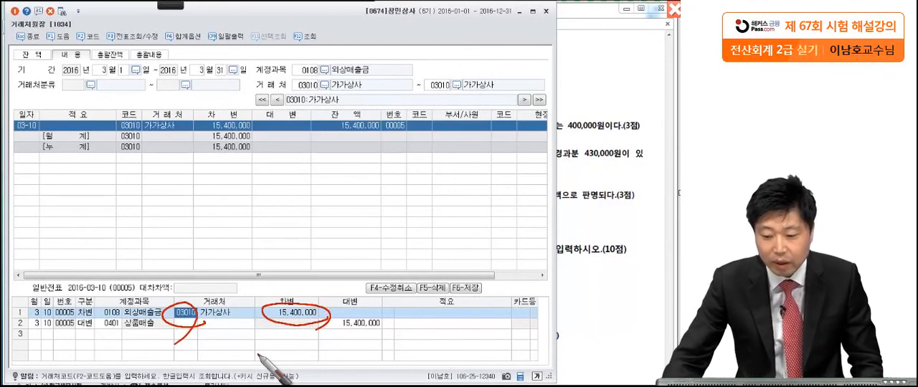
key(Escape)
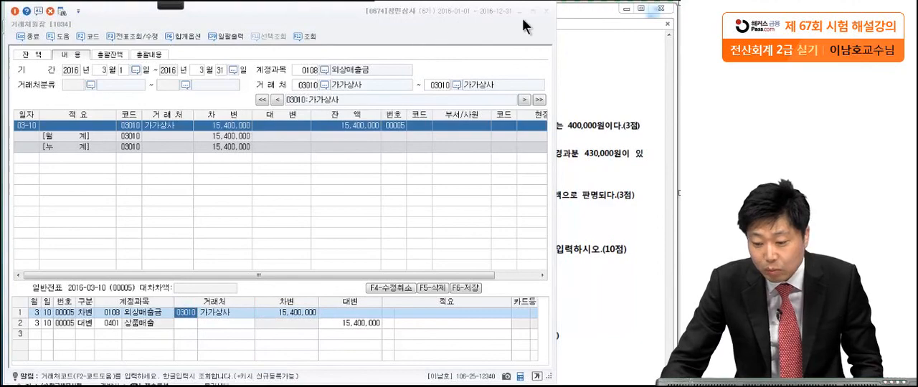
click(546, 10)
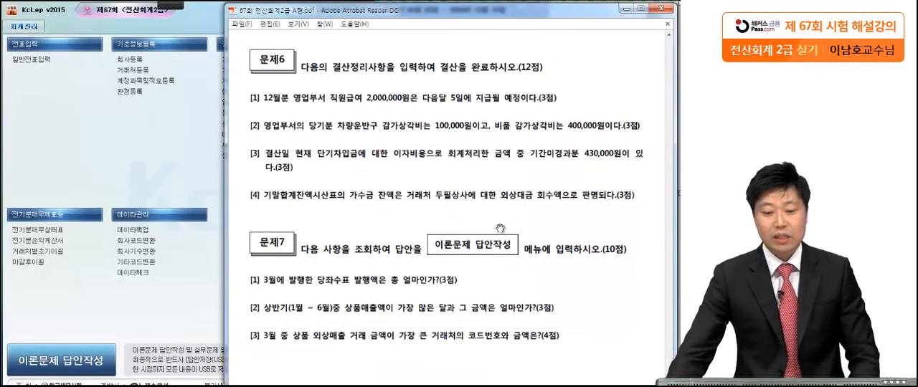